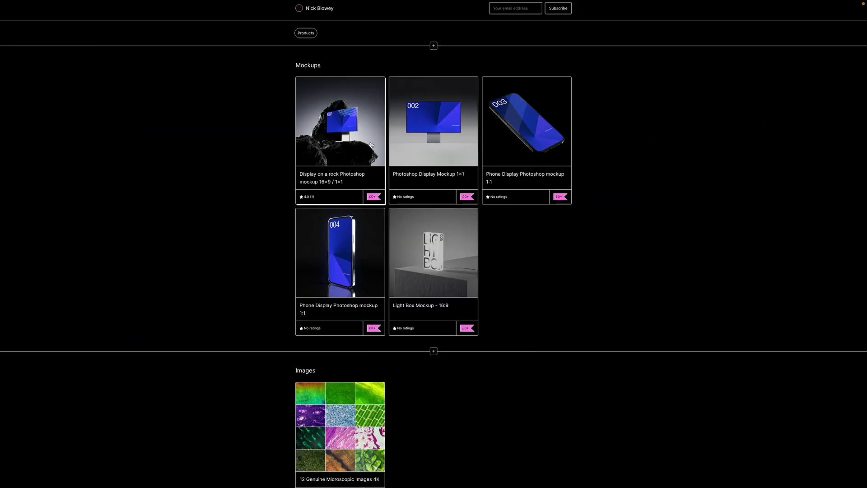
- Browse the Display on a rock and Photoshop Display Mockup 1×1 products, ending on Light Box Mockup
click(381, 163)
click(564, 114)
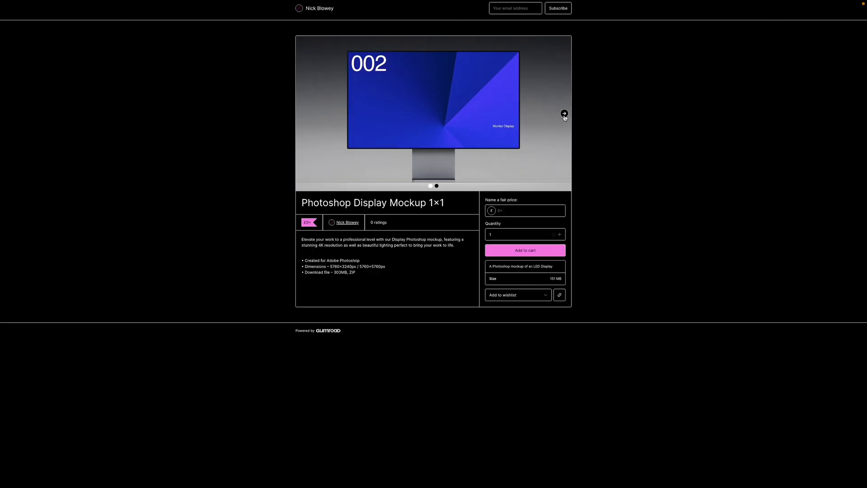
click(564, 114)
click(303, 113)
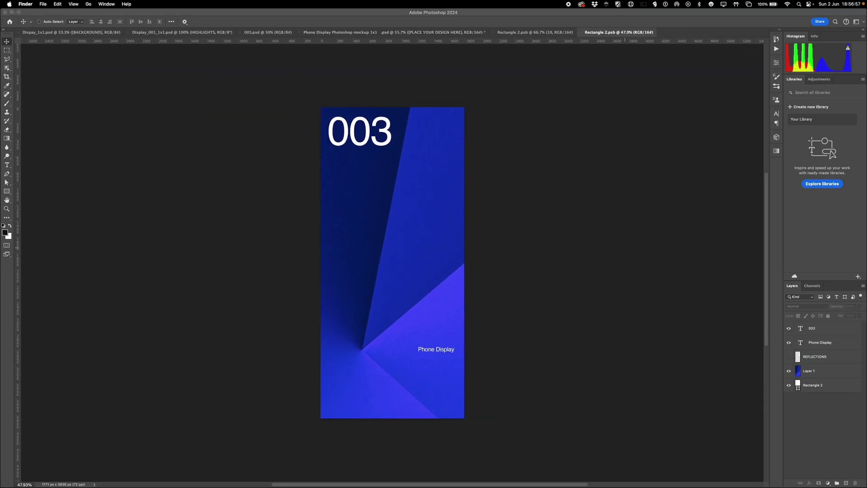
- Place the design image file onto the Rectangle 2.psb mockup canvas
drag(343, 193, 418, 228)
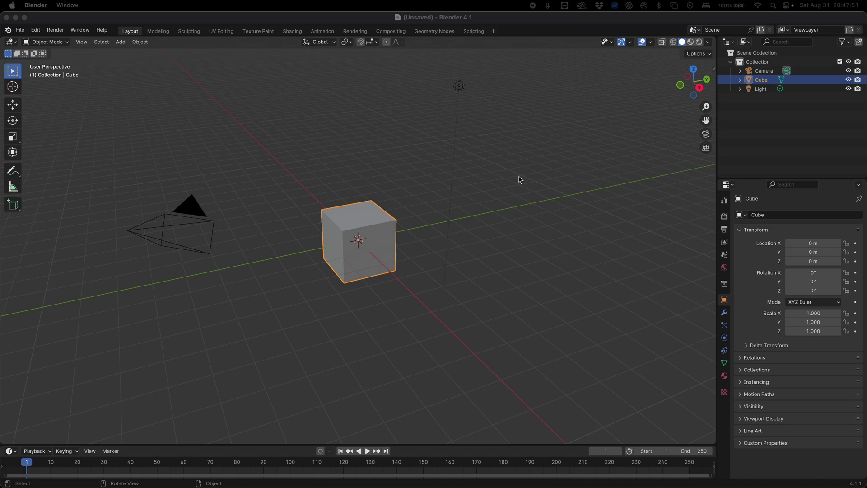
- Delete the default camera, light and cube
drag(500, 84, 4, 345)
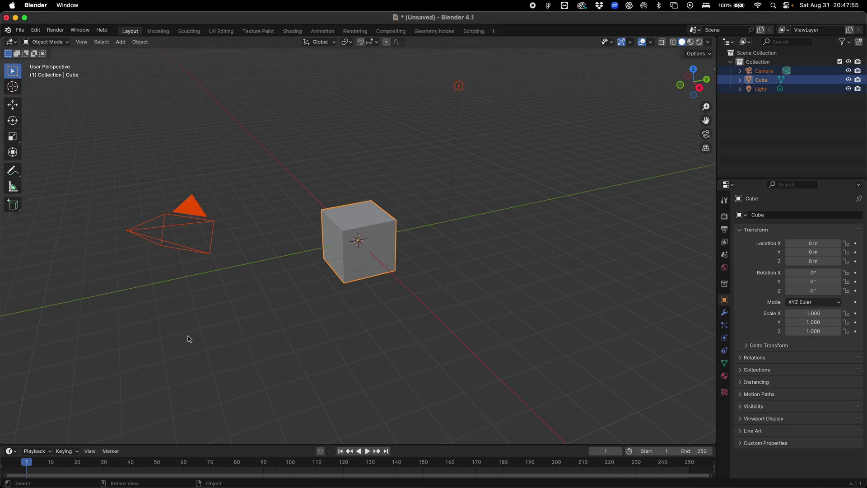
key(x)
click(214, 326)
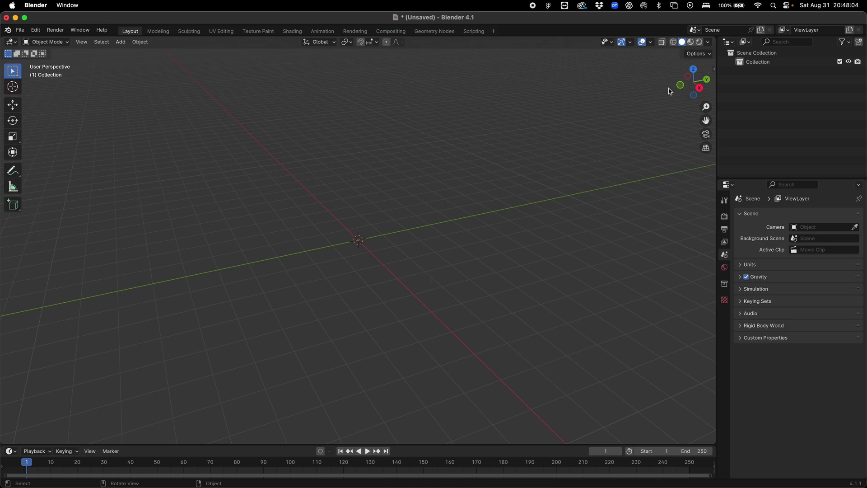
- Add a Plane mesh and view it from above and in perspective
key(shift+a)
mouse_move(337, 284)
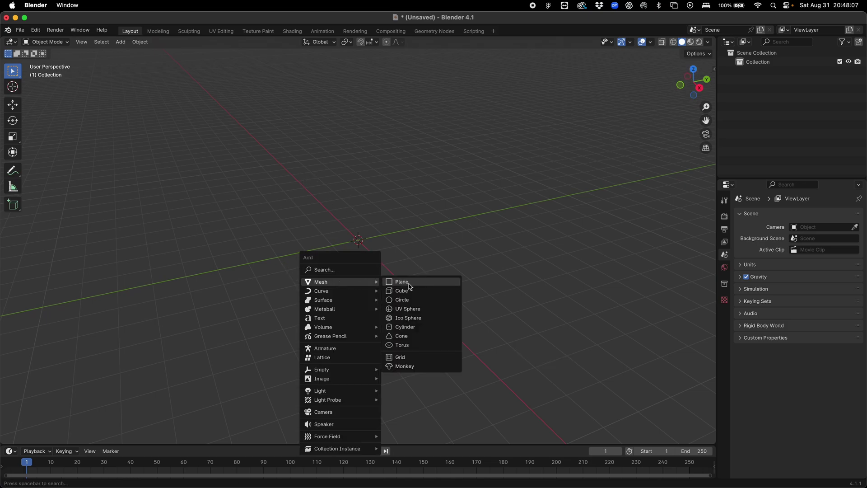
click(407, 283)
scroll(348, 275, up, 5)
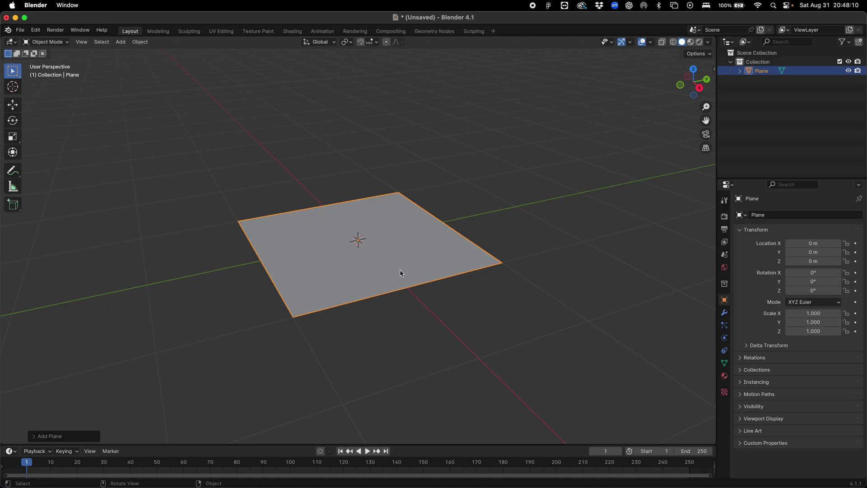
middle_drag(402, 273, 438, 281)
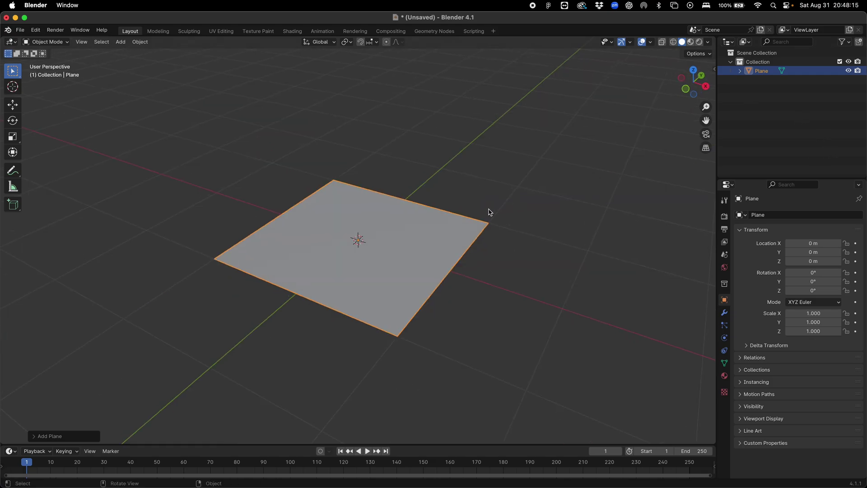
click(695, 72)
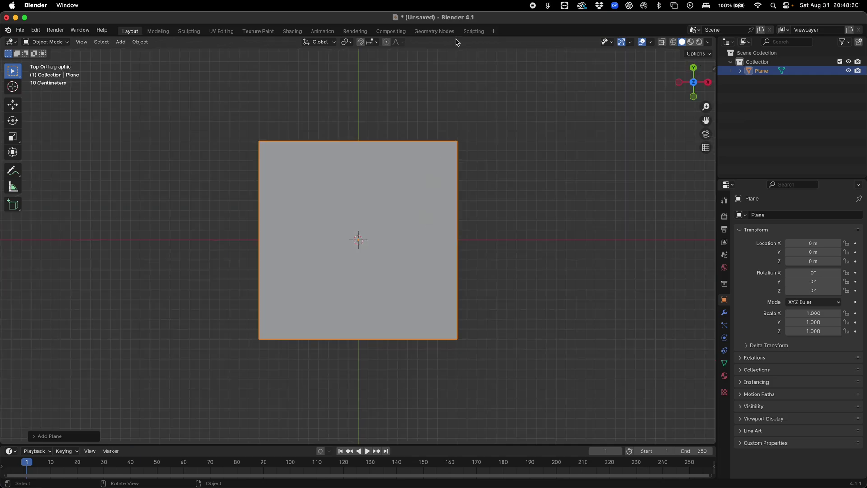
middle_drag(434, 221, 436, 250)
- Create a new Geometry Nodes tree on the plane and remove its Group Input node
click(429, 31)
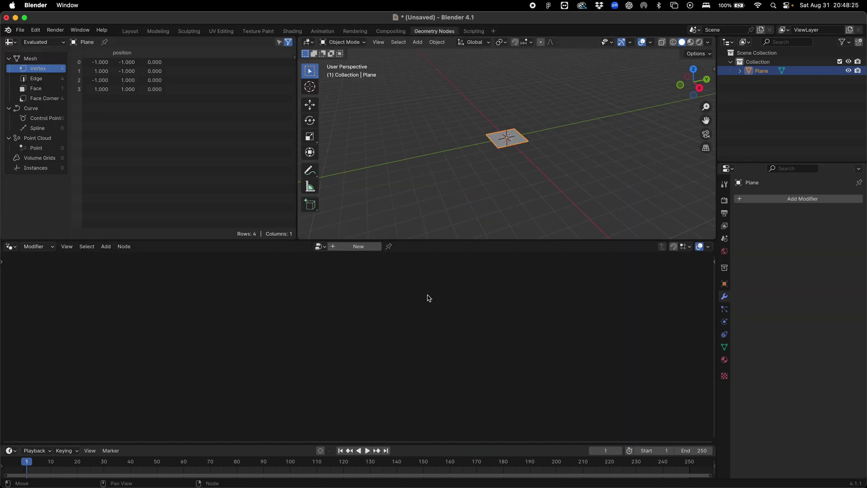
scroll(519, 152, up, 5)
click(359, 247)
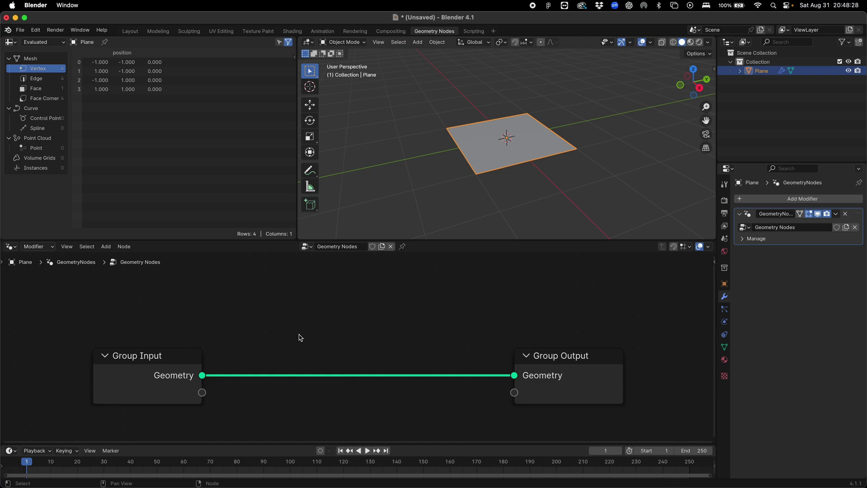
key(x)
scroll(271, 323, down, 2)
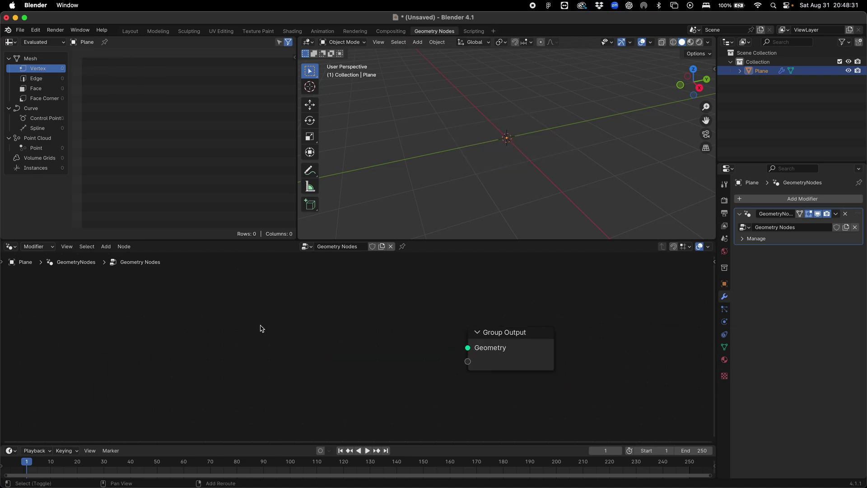
- Add a Grid node of 0.125 m with 3×3 vertices feeding the group output
key(shift+a)
text(grid)
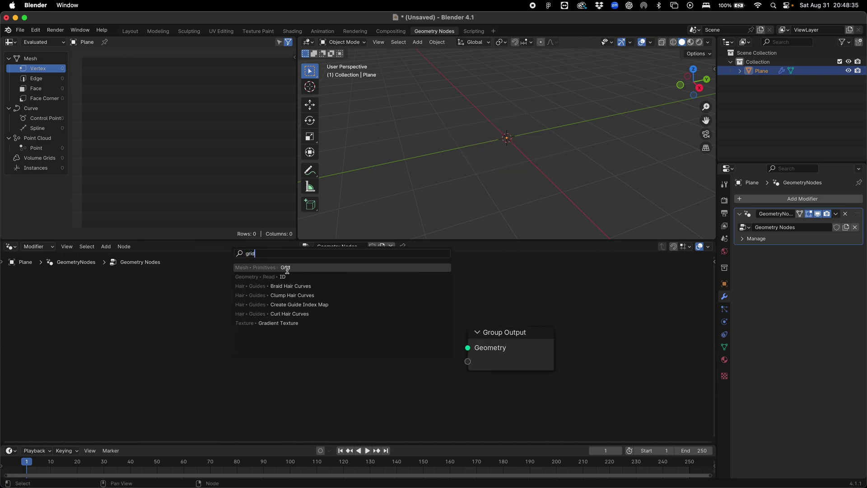
click(285, 274)
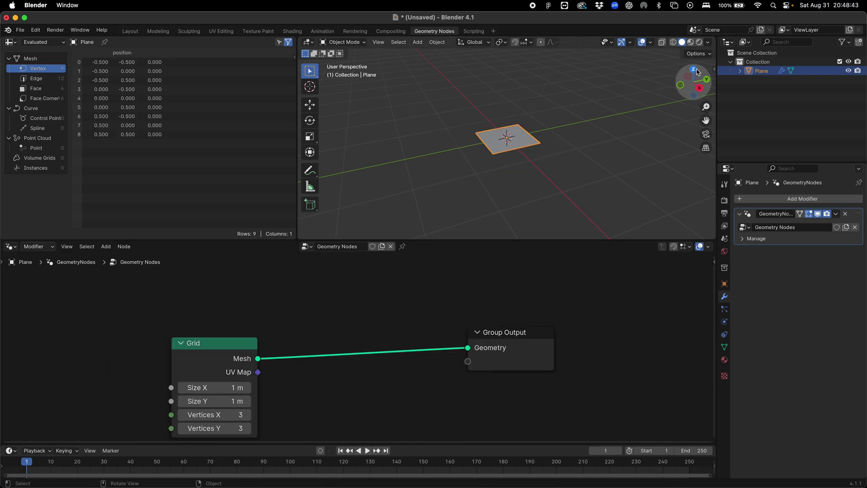
click(697, 72)
scroll(532, 189, up, 4)
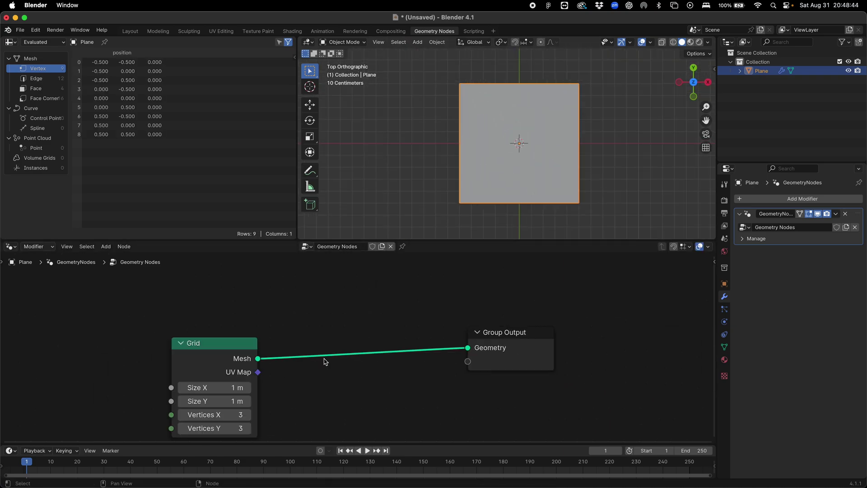
mouse_move(205, 376)
mouse_down()
mouse_move(192, 353)
mouse_move(205, 377)
mouse_up()
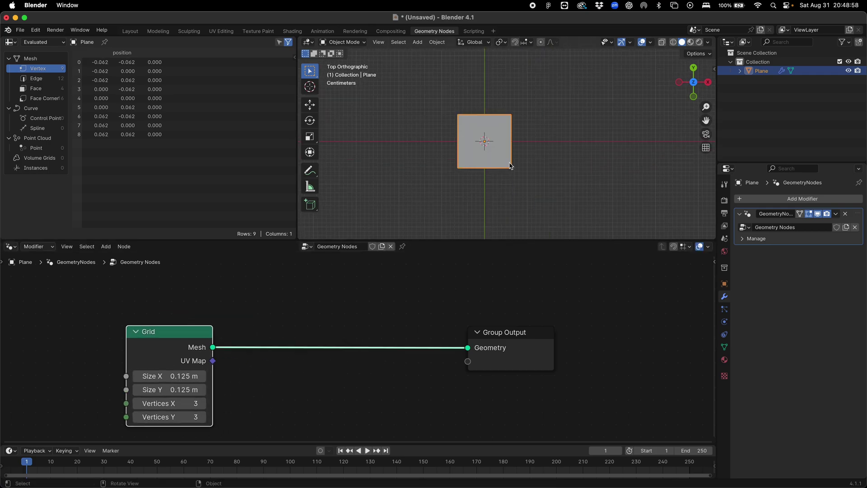
click(551, 159)
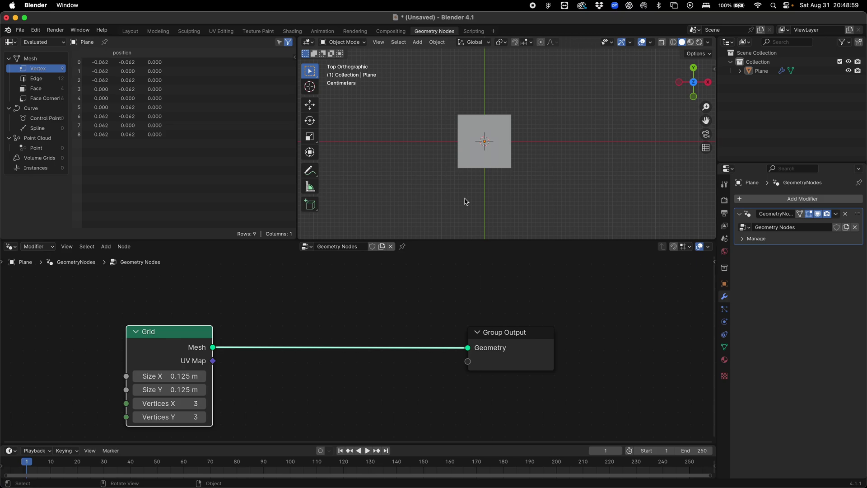
scroll(295, 308, down, 2)
scroll(303, 355, down, 1)
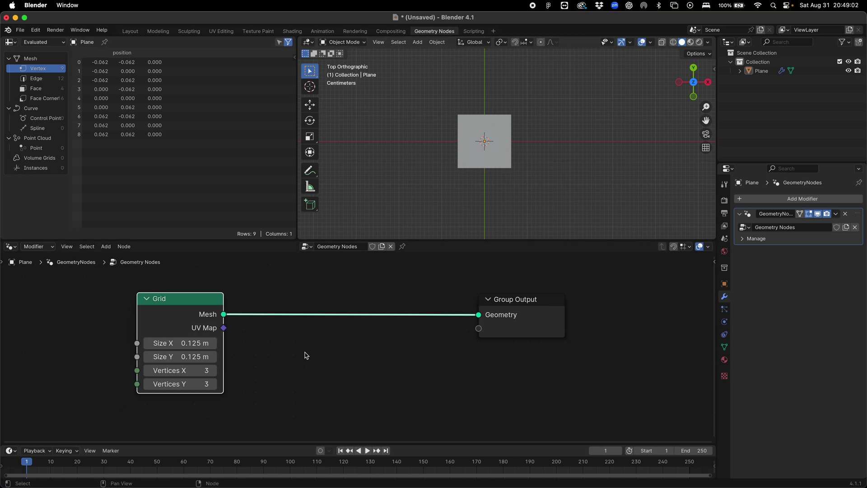
- Add a String to Curves node reading 123 and send it to the group output
key(shift+a)
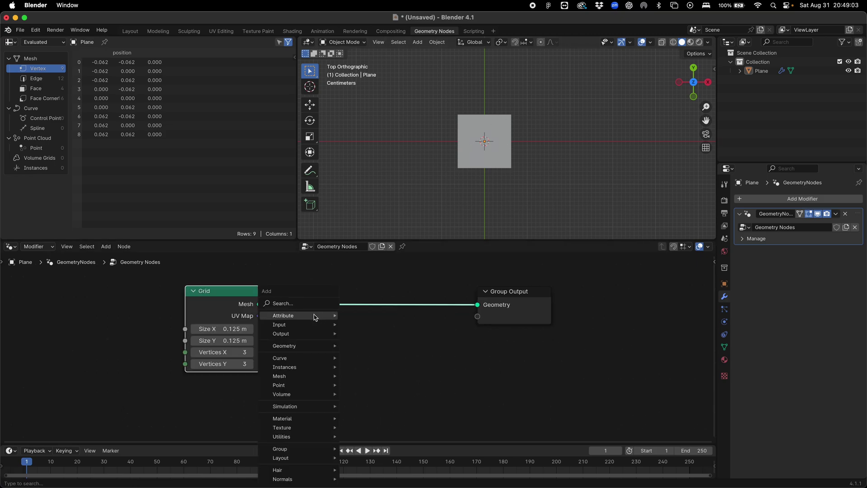
click(313, 303)
text(string to cu)
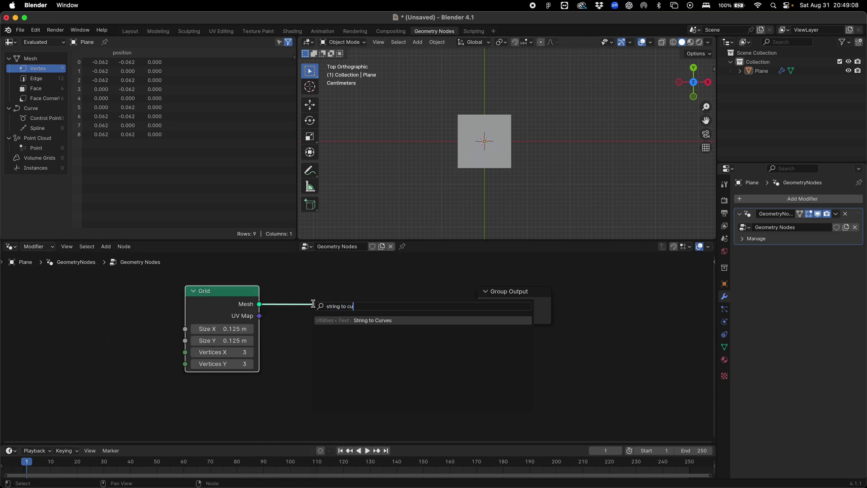
key(Return)
drag(292, 378, 488, 283)
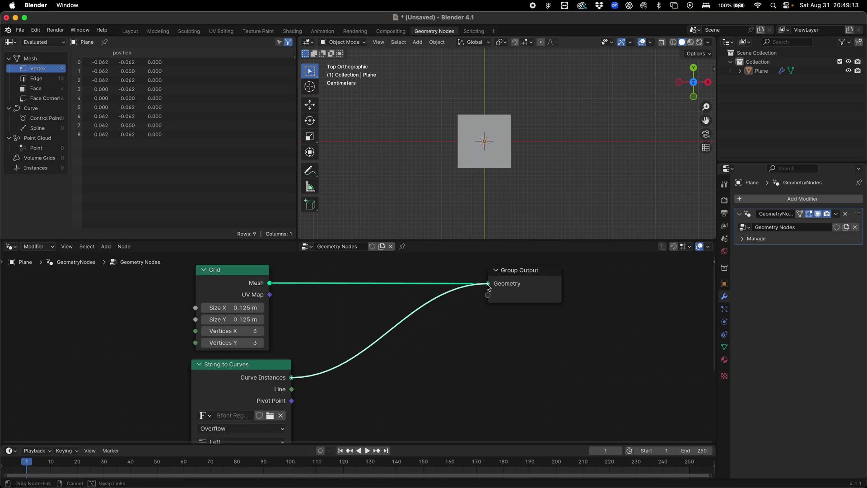
scroll(316, 325, down, 5)
click(332, 369)
text(1)
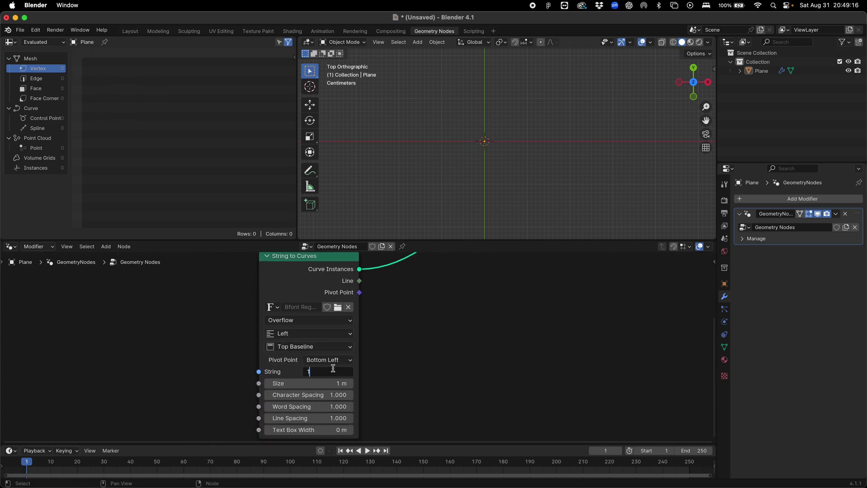
text(23)
key(Return)
scroll(523, 178, down, 3)
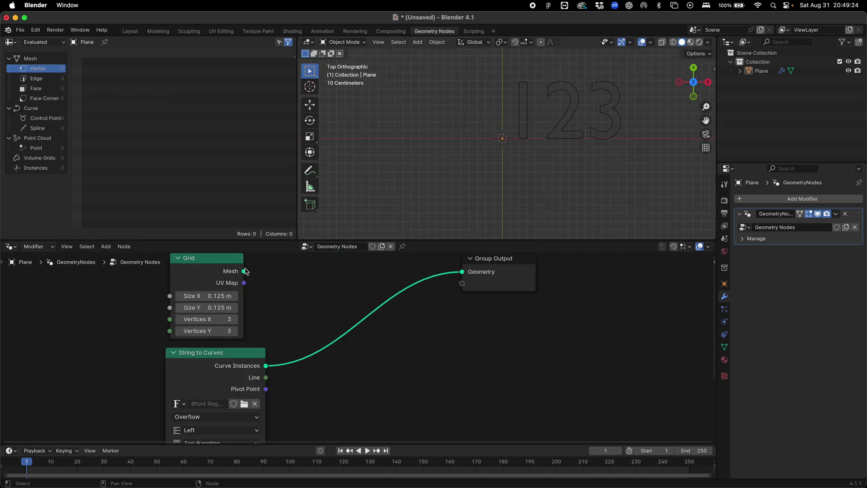
- Reconnect the Grid, keeping 0.125 m, and merge it with the 123 curves via Join Geometry
drag(244, 271, 462, 292)
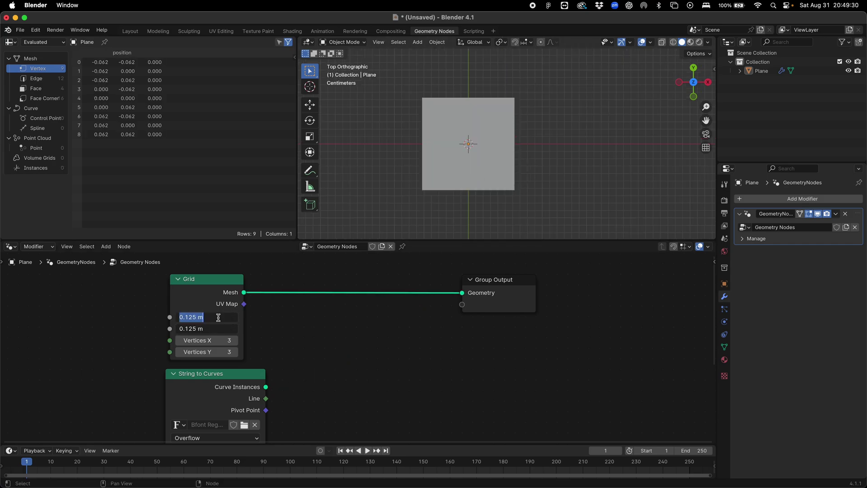
key(Return)
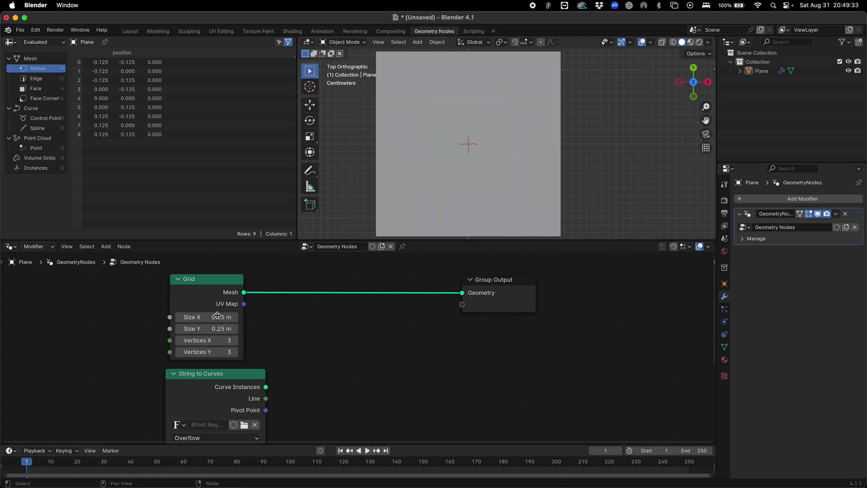
key(ctrl+z)
key(shift+a)
click(325, 307)
text(join)
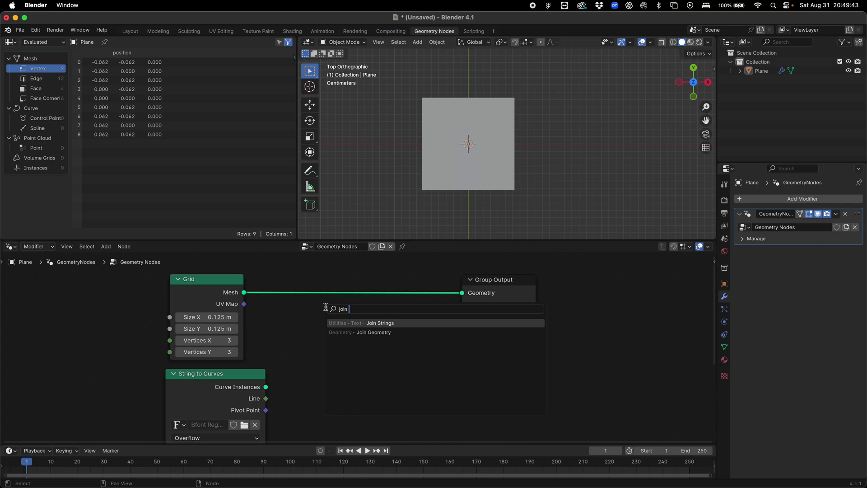
key(Return)
click(311, 345)
scroll(311, 345, down, 2)
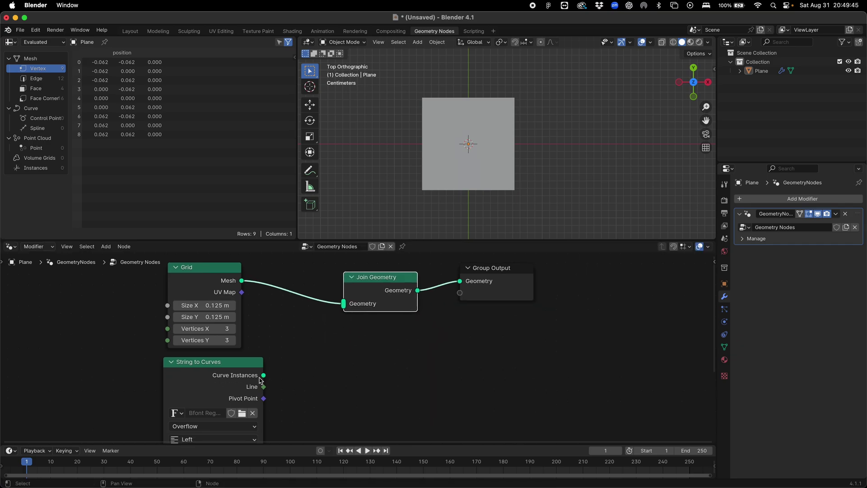
drag(264, 375, 286, 359)
drag(342, 314, 344, 305)
scroll(510, 136, down, 8)
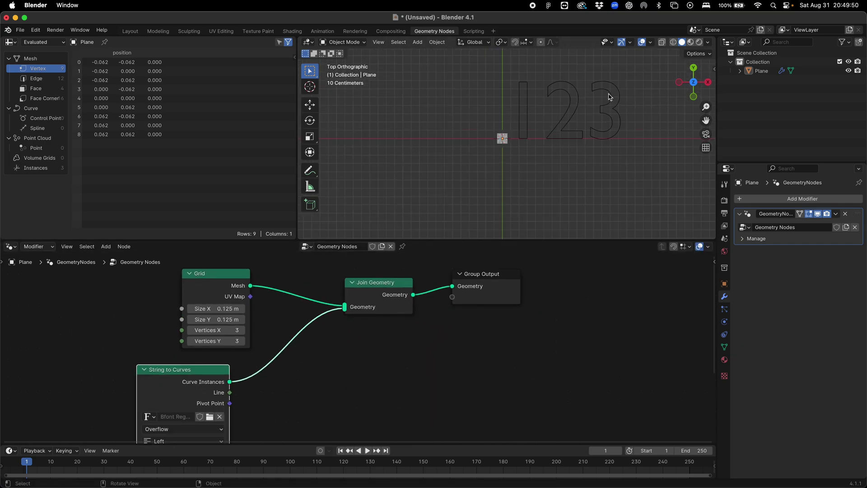
- Tidy the node links and check the text alignment options, leaving them unchanged
middle_drag(307, 367, 310, 361)
middle_drag(310, 362, 379, 310)
middle_drag(327, 384, 345, 308)
click(274, 307)
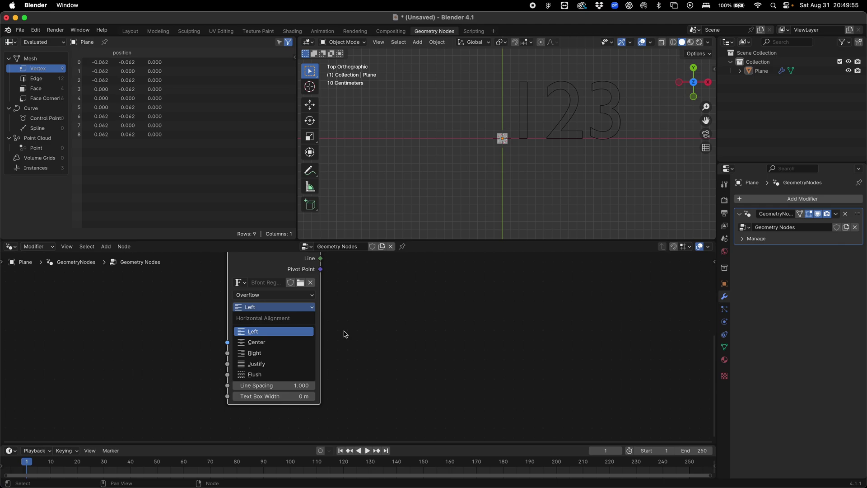
click(362, 327)
scroll(360, 325, up, 3)
scroll(633, 91, up, 3)
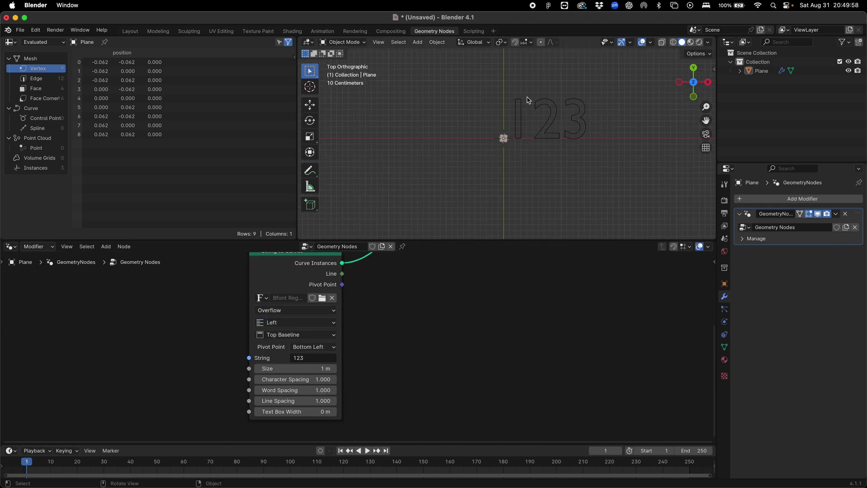
scroll(447, 345, down, 1)
middle_drag(448, 346, 443, 360)
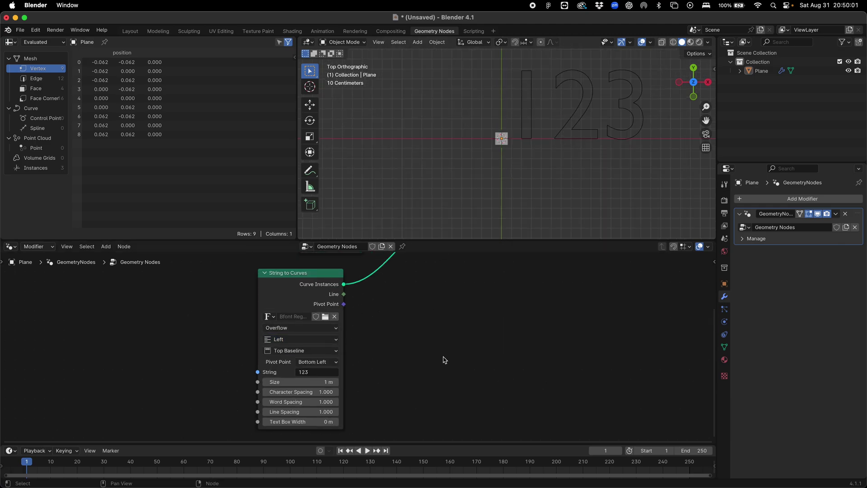
- Insert a Fill Curve node after String to Curves so the 123 letters become solid
drag(299, 304, 244, 306)
key(shift+a)
click(292, 280)
text(fill curve)
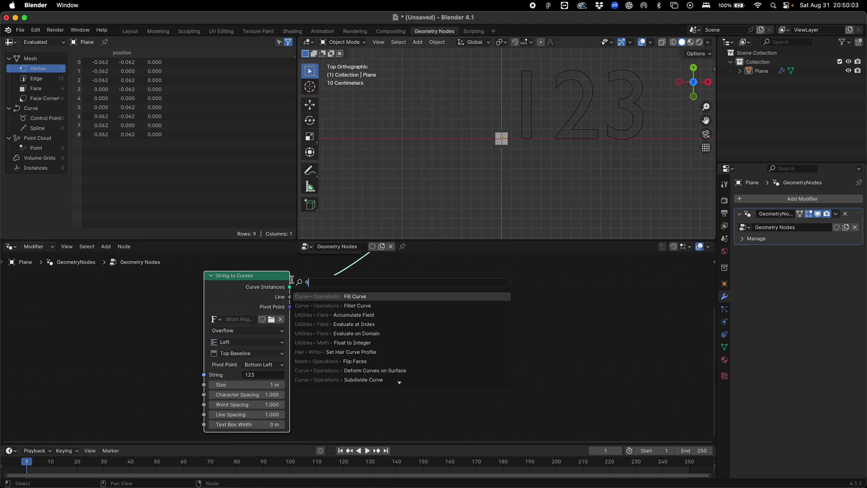
key(Return)
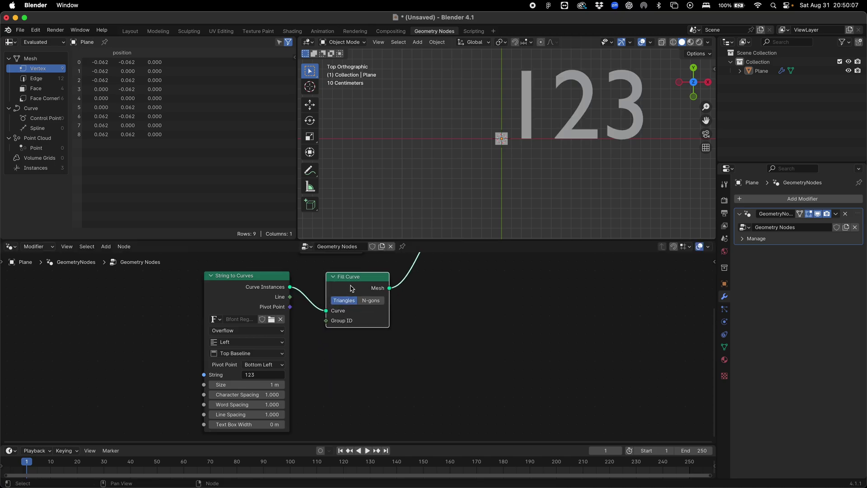
click(322, 278)
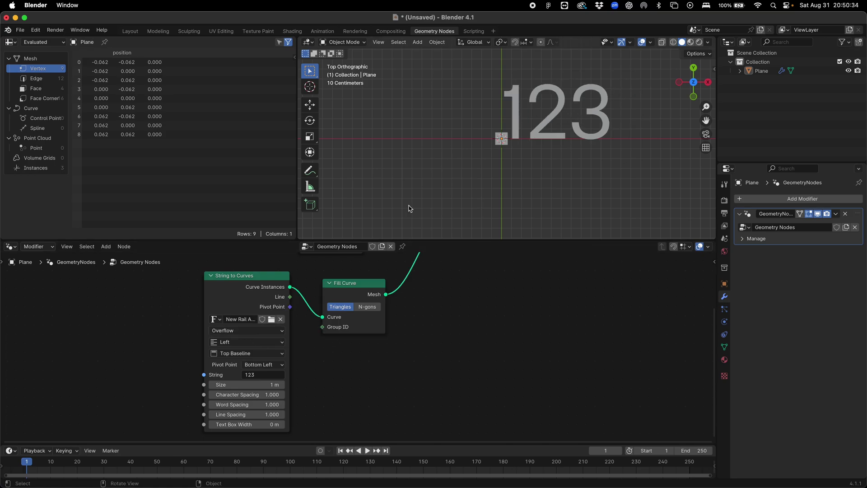
- Set the text size to 0.125 m and line up the String to Curves and Fill Curve nodes
mouse_move(204, 282)
mouse_down()
mouse_move(128, 302)
mouse_move(194, 289)
mouse_up()
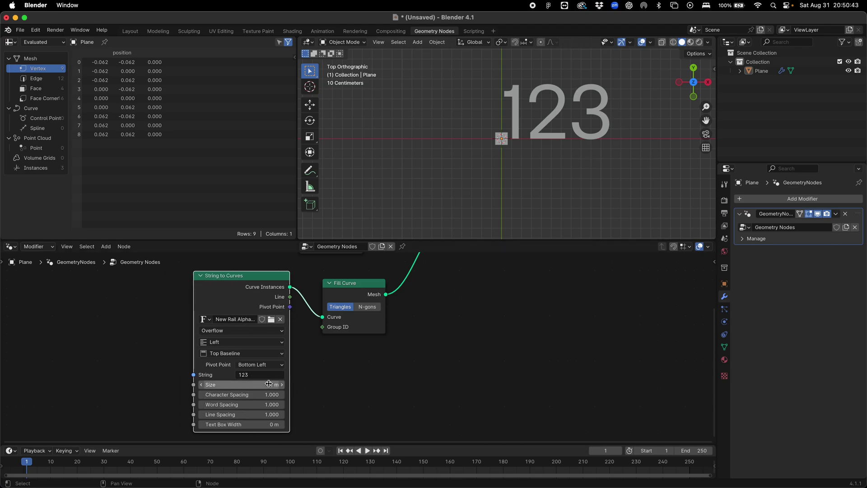
scroll(269, 383, up, 5)
click(362, 273)
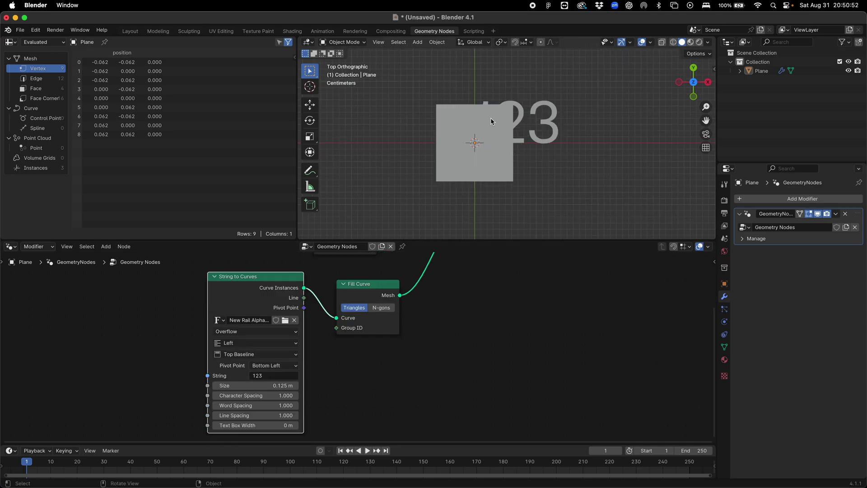
scroll(422, 382, up, 2)
drag(255, 306, 137, 324)
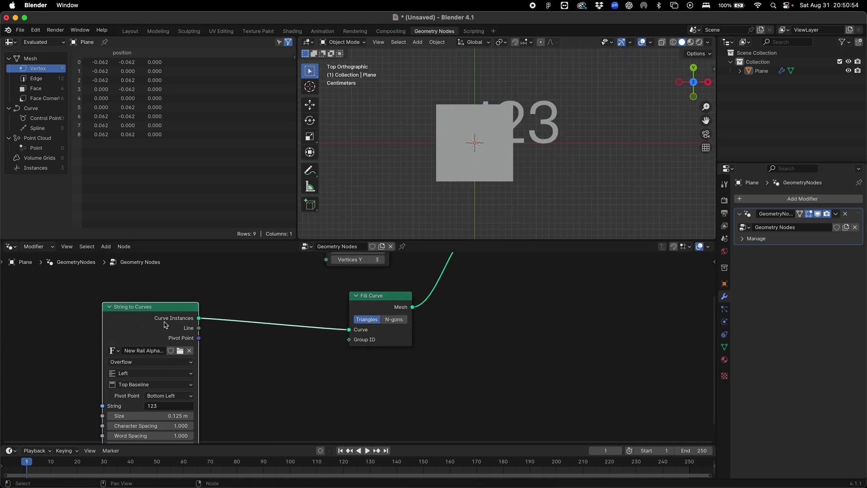
drag(406, 296, 309, 298)
key(shift+a)
- Add Transform Geometry after the fill, enlarge 123 to 0.205 m, offset it, and shrink the square
text(trans)
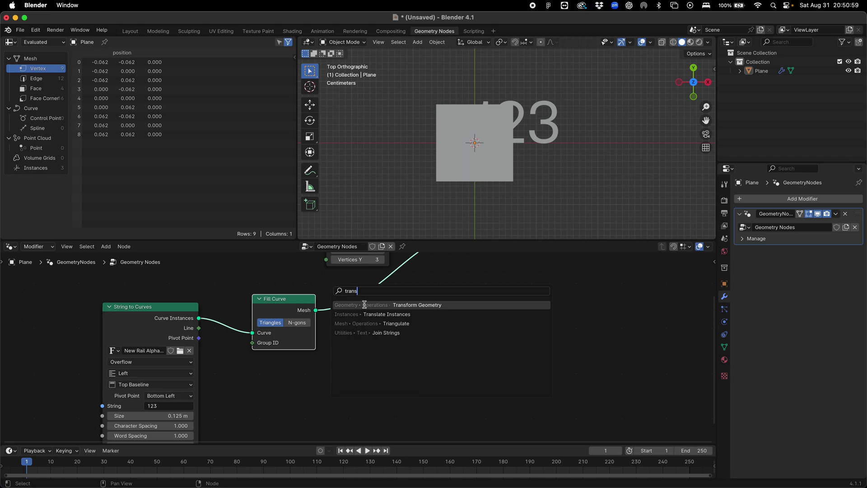
click(365, 304)
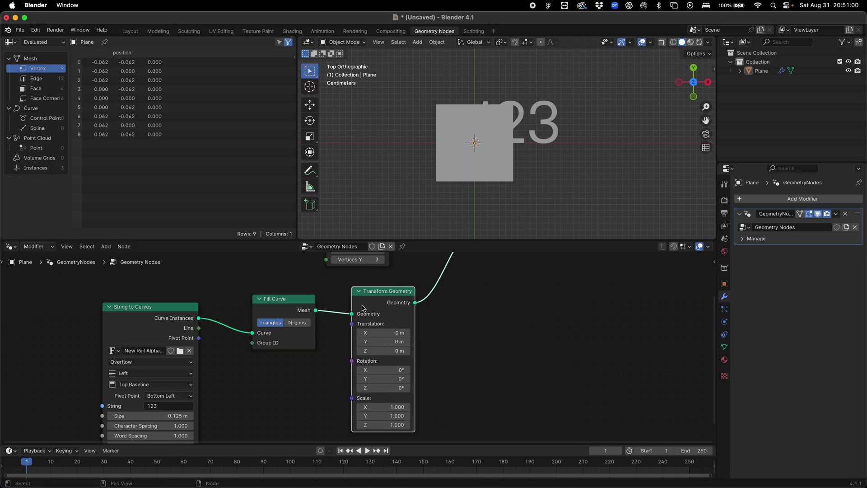
click(389, 332)
middle_drag(241, 377, 228, 338)
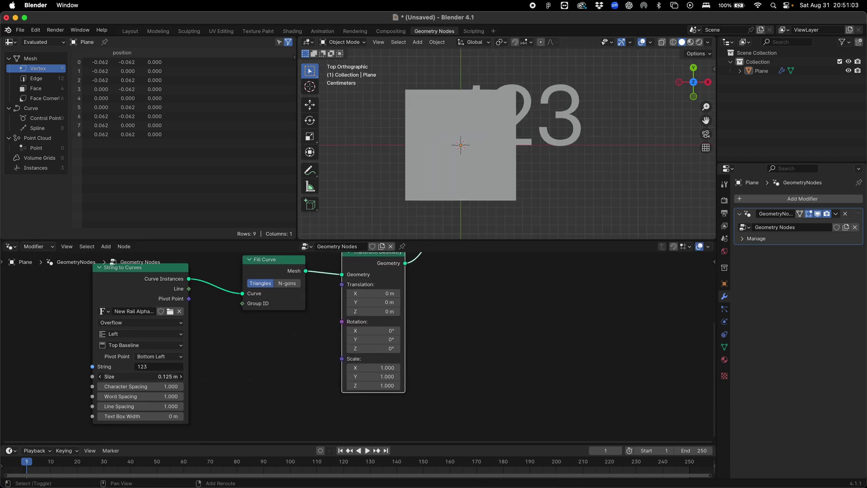
drag(141, 377, 159, 376)
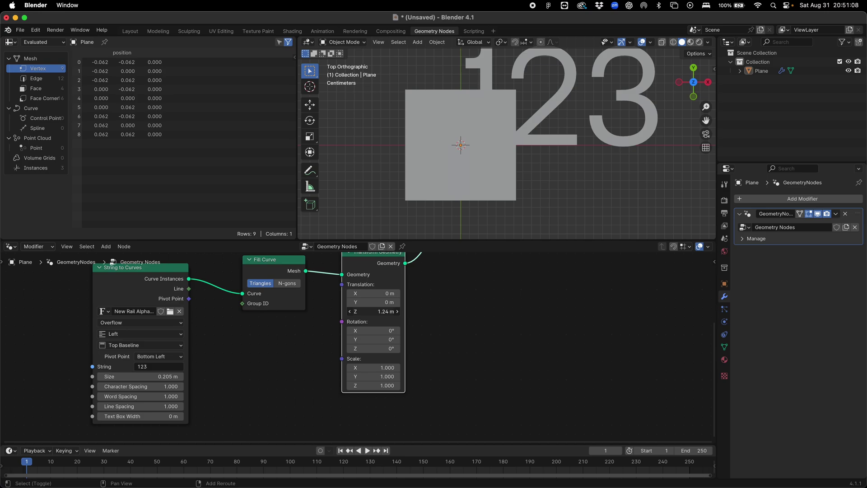
mouse_move(375, 302)
mouse_down()
mouse_move(407, 303)
mouse_move(361, 302)
mouse_move(389, 293)
mouse_up()
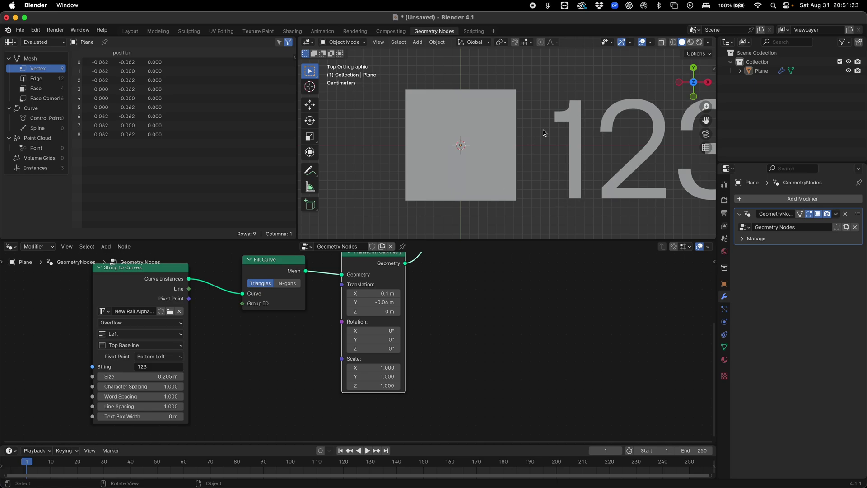
scroll(274, 363, up, 5)
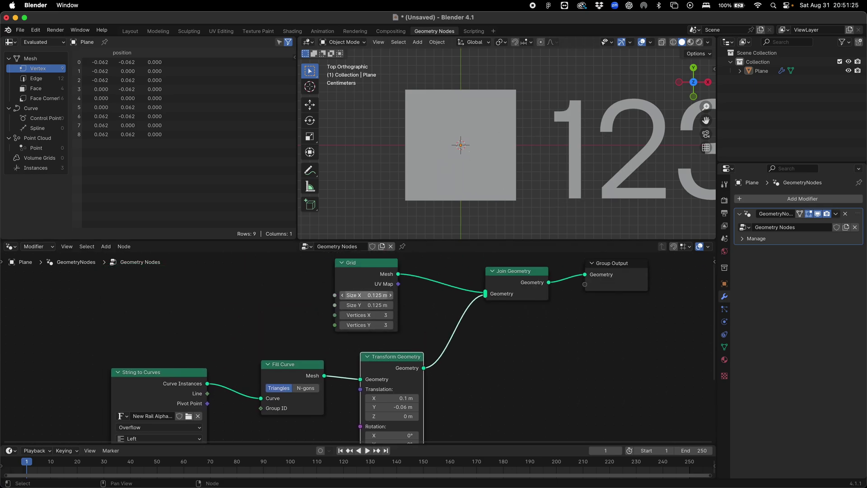
drag(378, 295, 359, 306)
scroll(316, 309, left, 5)
- Feed a Value node through a Math Divide by 50 into the Grid's Size X and Size Y
key(shift+a)
click(314, 304)
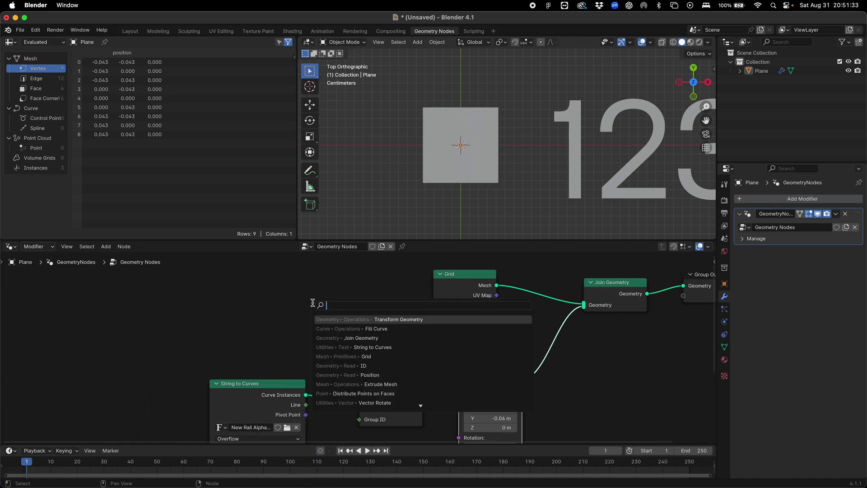
text(value)
key(Return)
drag(206, 330, 290, 328)
text(math)
key(Return)
click(290, 317)
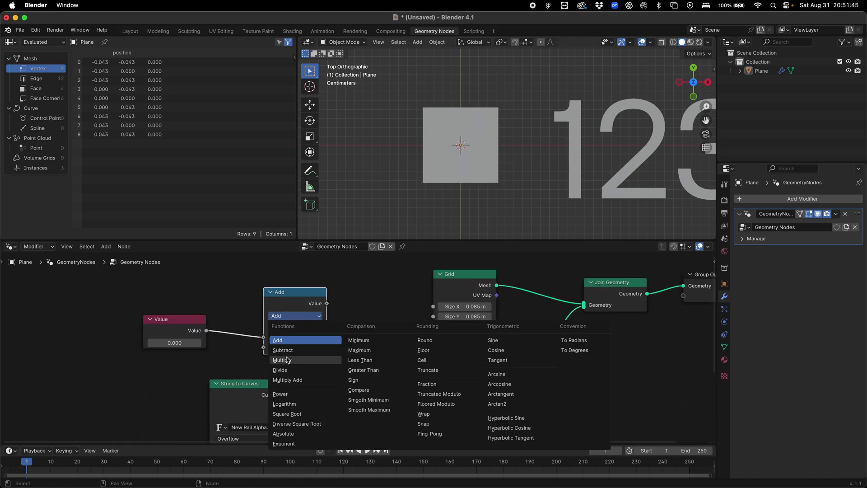
click(280, 370)
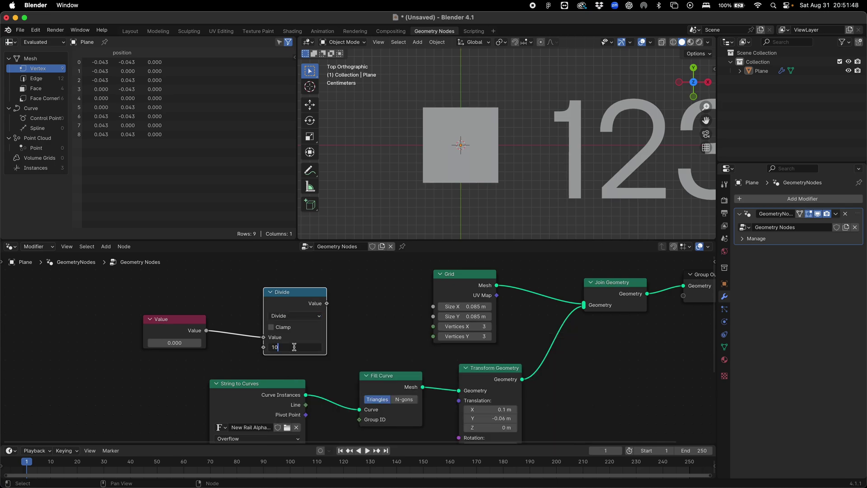
key(Return)
drag(327, 303, 434, 318)
drag(434, 317, 434, 318)
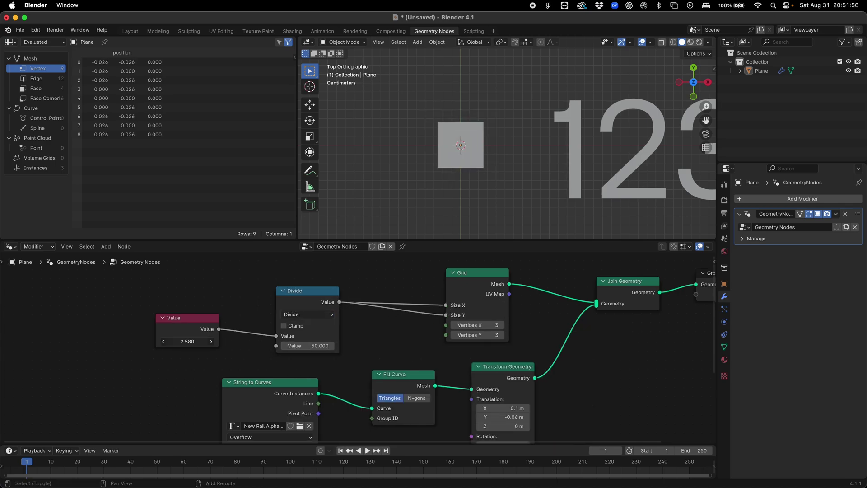
- Set the value to 6 and the text size to 0.222 m
drag(187, 342, 235, 341)
middle_drag(177, 413, 115, 290)
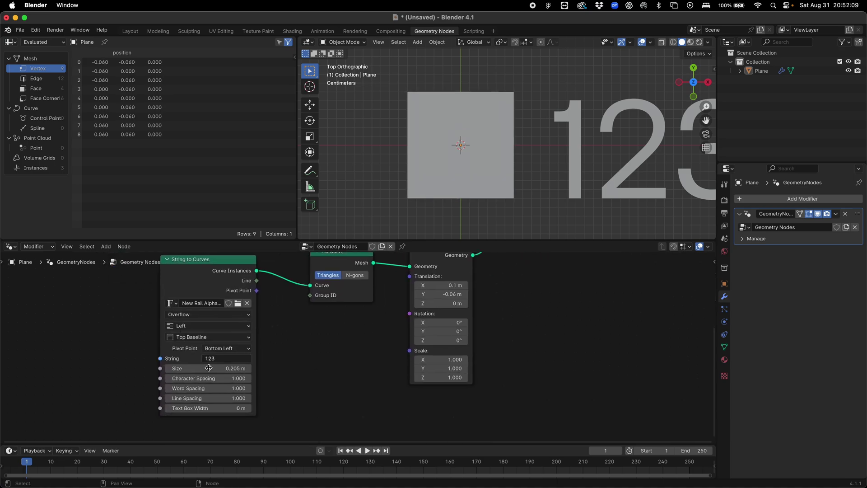
shift+drag(211, 368, 220, 368)
click(192, 369)
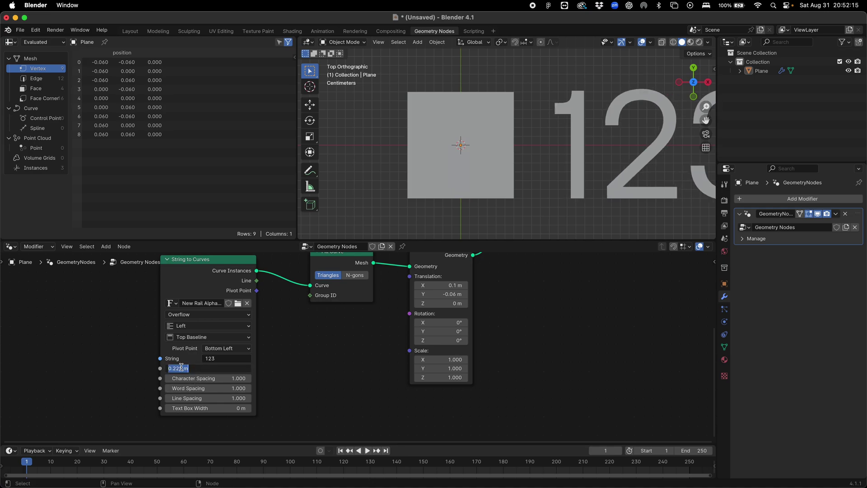
key(Return)
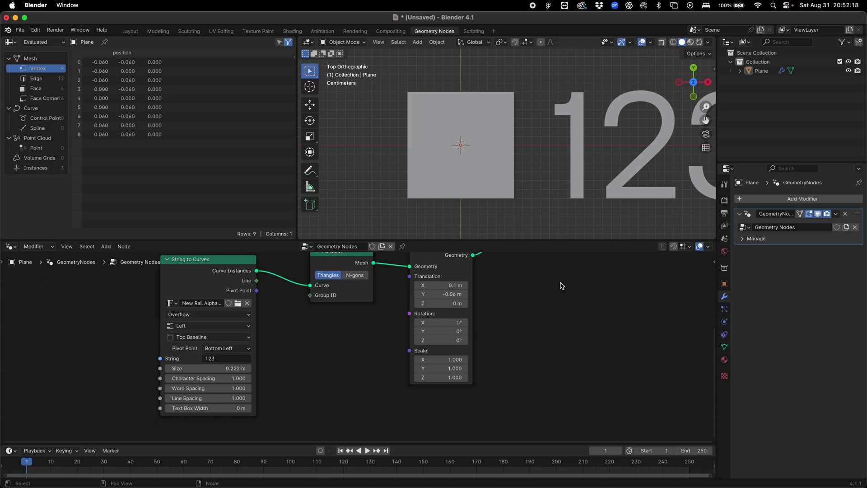
- Shift the 123 text right of the square with translation 0.16 m X, -0.06 m Y
scroll(546, 168, down, 5)
scroll(587, 165, up, 8)
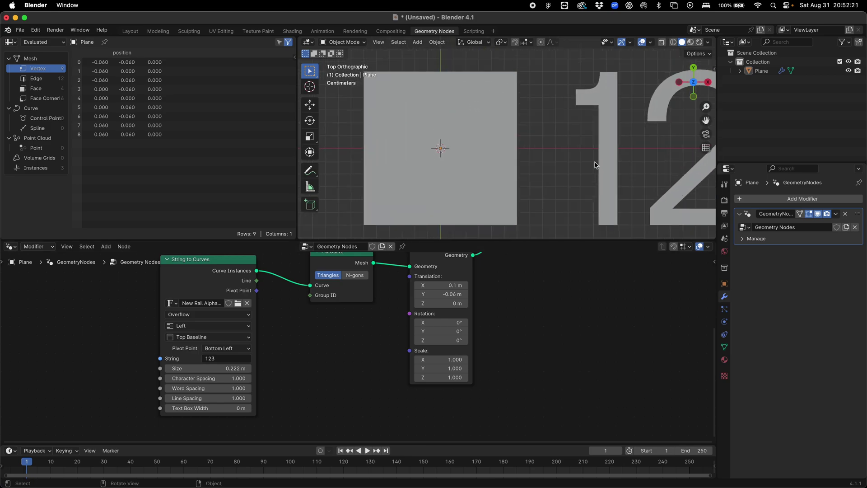
scroll(588, 175, down, 7)
middle_drag(300, 381, 245, 411)
mouse_move(384, 317)
shift+mouse_down()
mouse_move(430, 317)
mouse_move(396, 315)
shift+mouse_up()
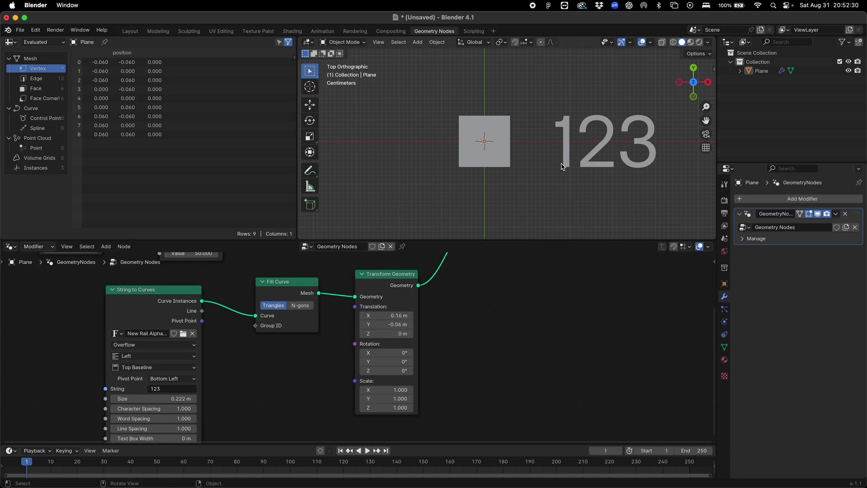
scroll(509, 151, down, 3)
scroll(318, 326, down, 2)
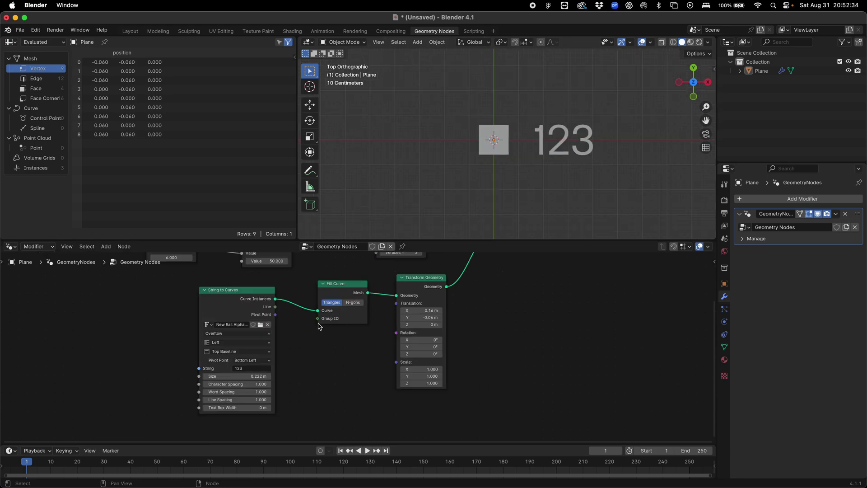
scroll(312, 328, up, 3)
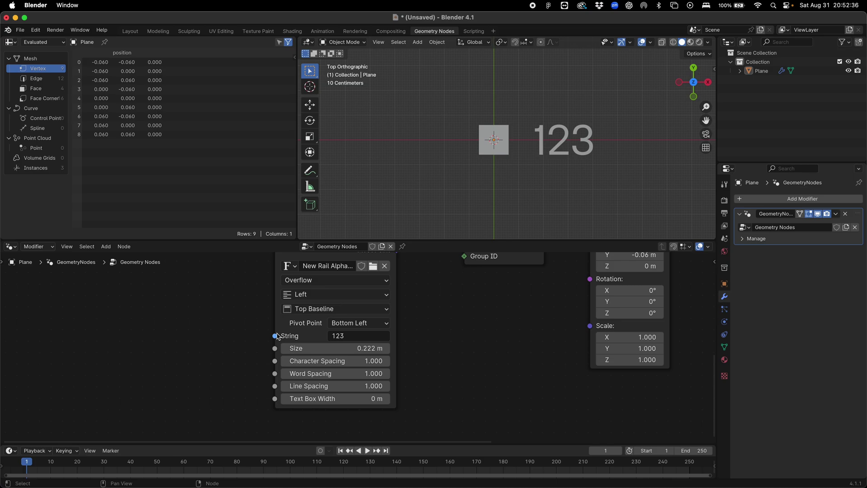
scroll(282, 344, left, 5)
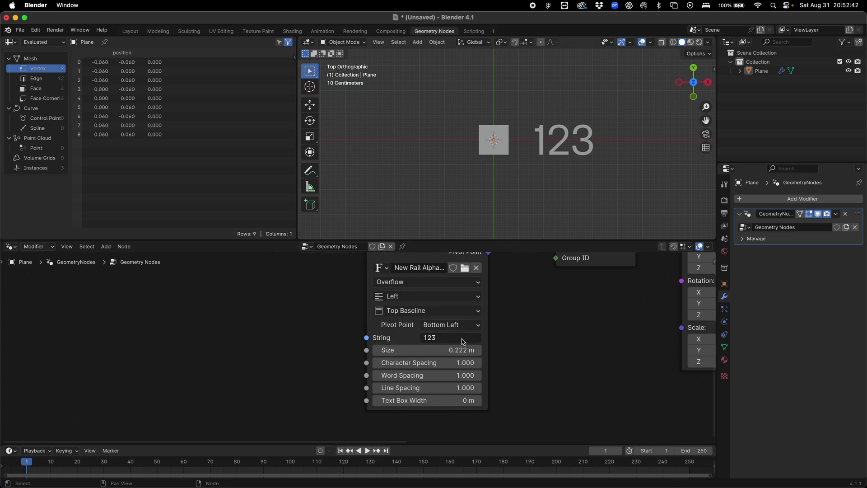
scroll(258, 290, left, 3)
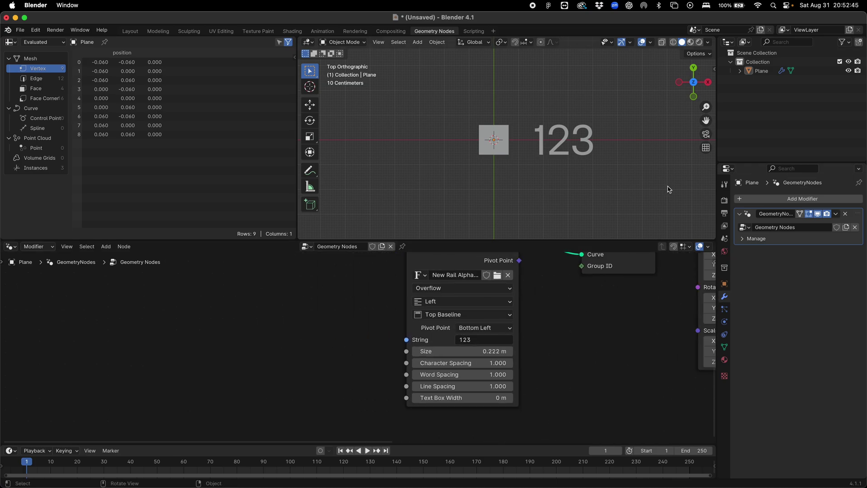
- Drive the text from Scene Time seconds through a two-decimal Value to String node
key(shift+a)
text(scen)
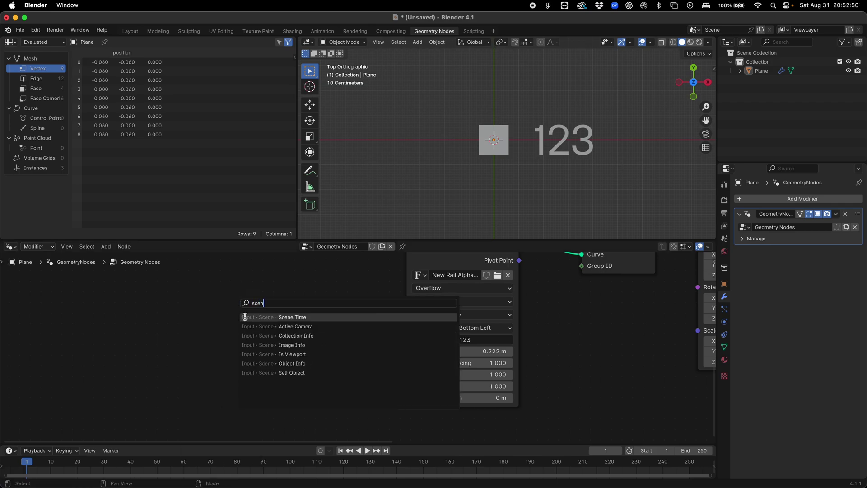
click(245, 317)
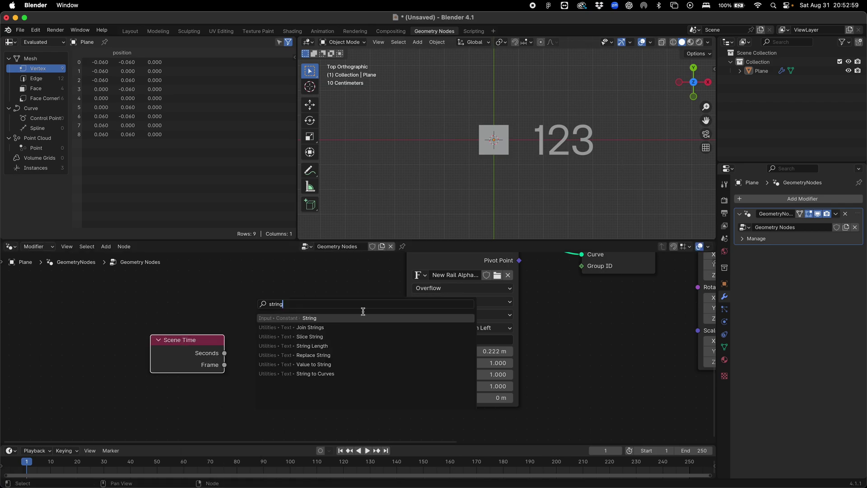
click(330, 363)
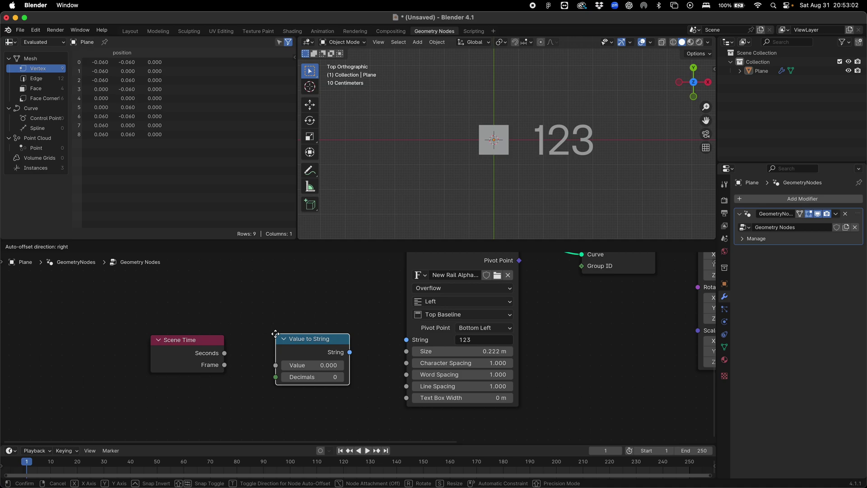
click(272, 333)
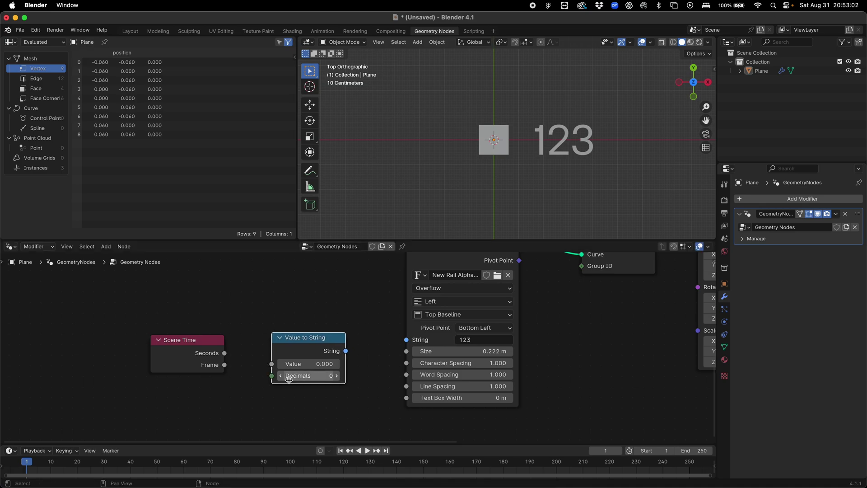
click(336, 376)
click(337, 376)
drag(346, 351, 405, 342)
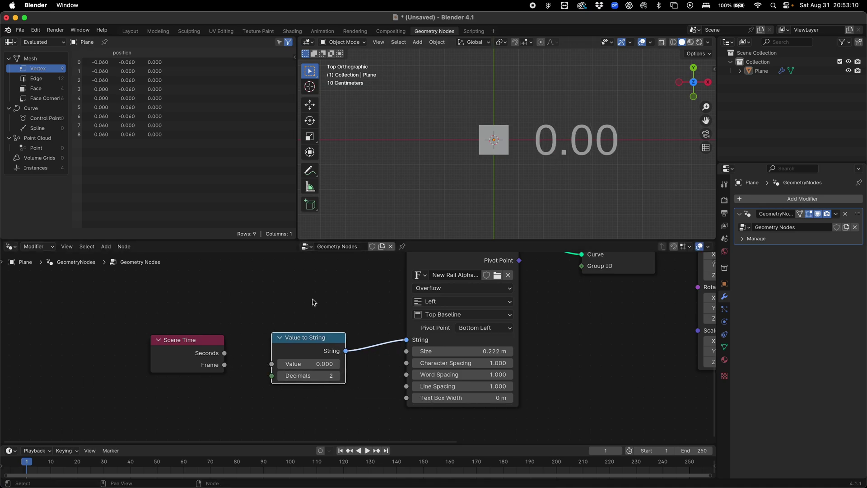
drag(225, 354, 272, 363)
- Play the animation to watch the counter, then rearrange the Divide and Scene Time nodes
click(365, 451)
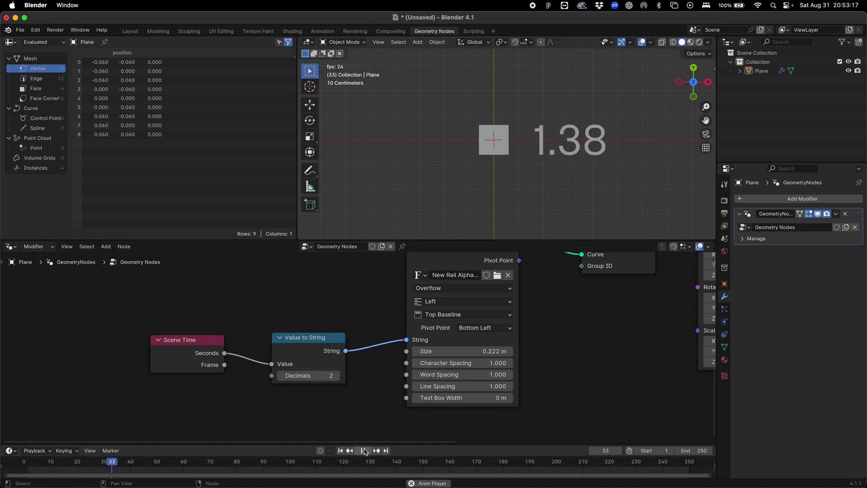
scroll(565, 161, down, 8)
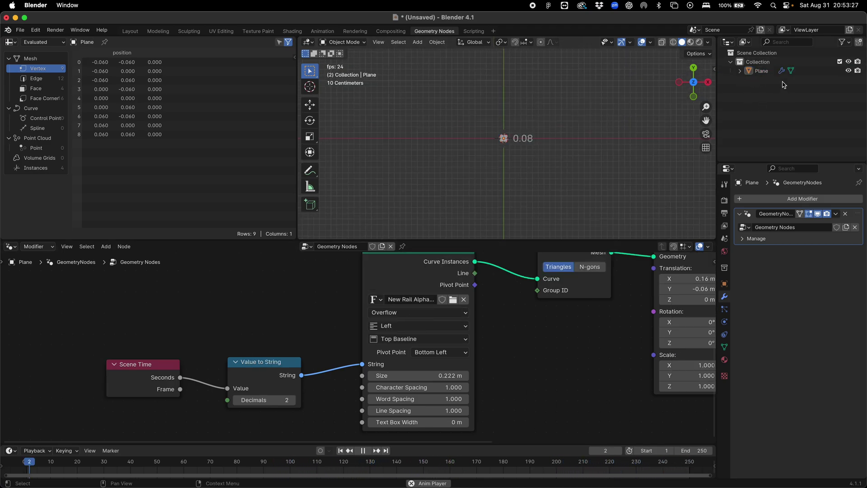
scroll(481, 316, down, 4)
middle_drag(482, 316, 435, 361)
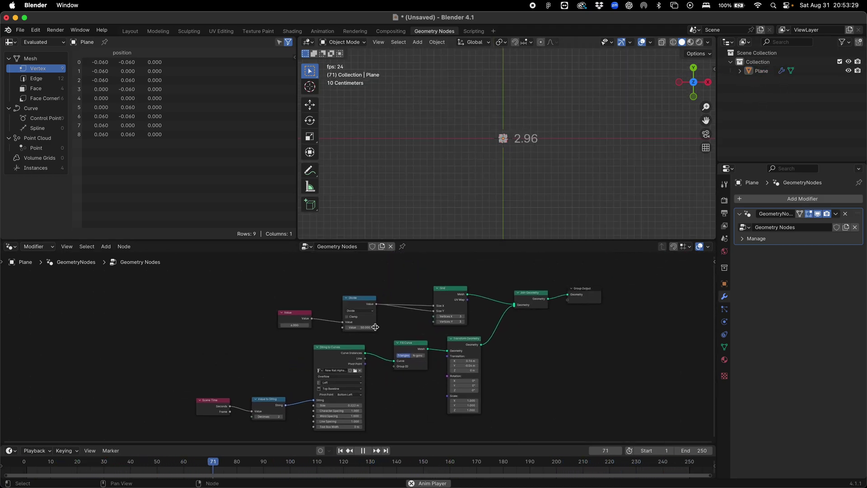
drag(368, 298, 399, 289)
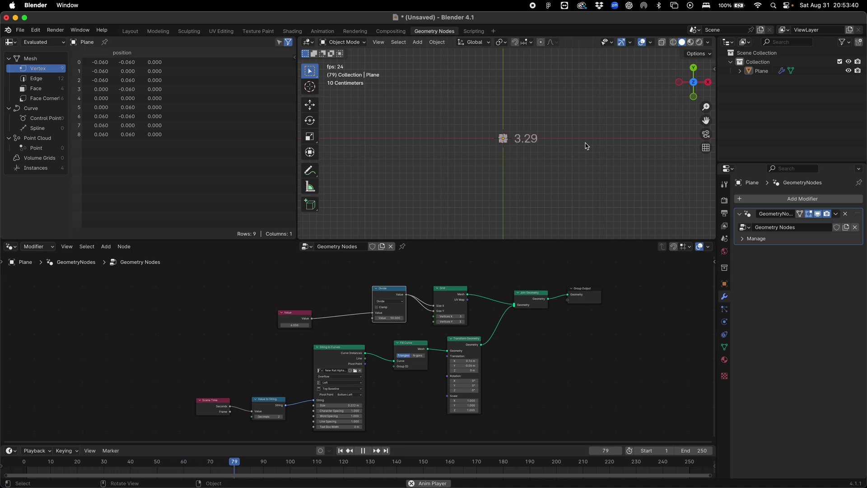
scroll(286, 363, up, 3)
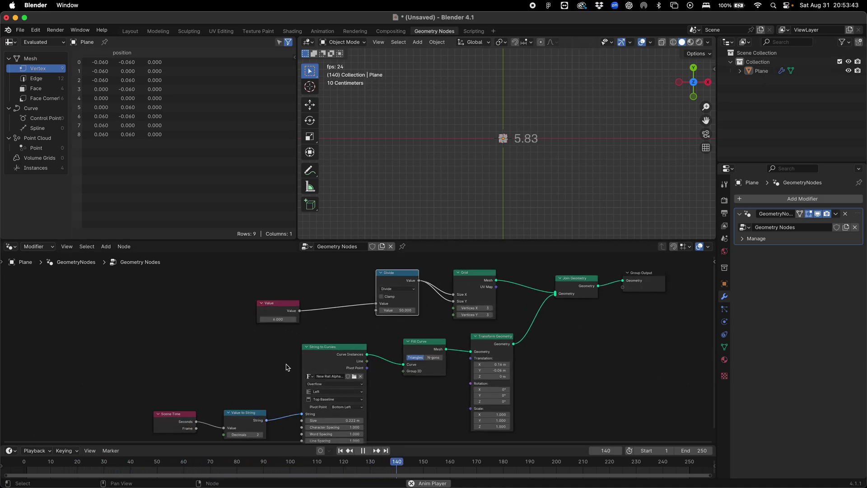
scroll(283, 355, left, 4)
scroll(282, 353, down, 3)
scroll(281, 354, up, 1)
drag(237, 378, 171, 373)
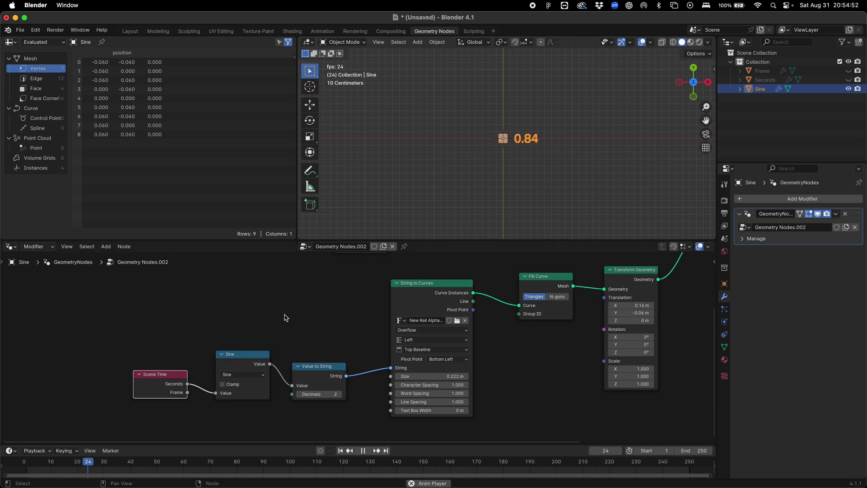
- Try the Math node with the Tangent operation, then Cosine
click(316, 347)
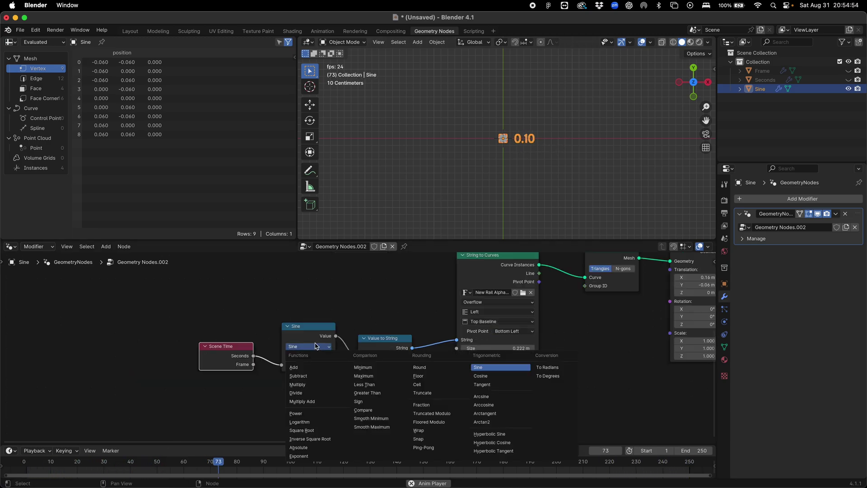
click(312, 347)
click(310, 346)
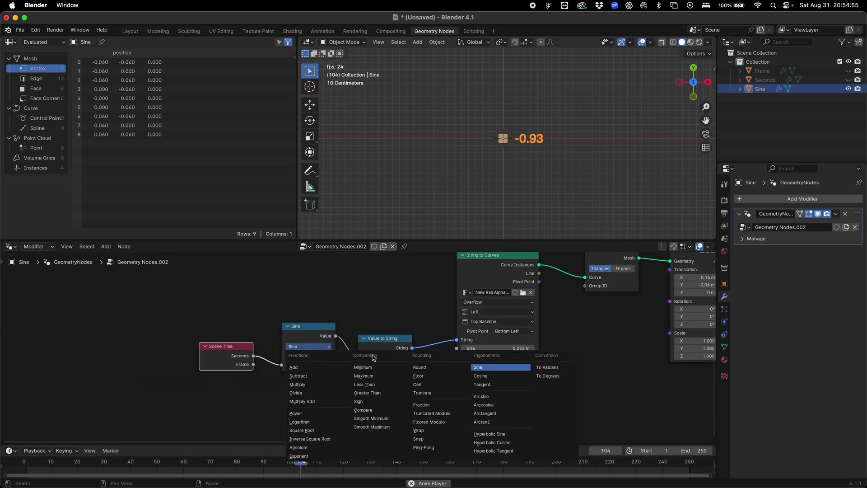
click(480, 385)
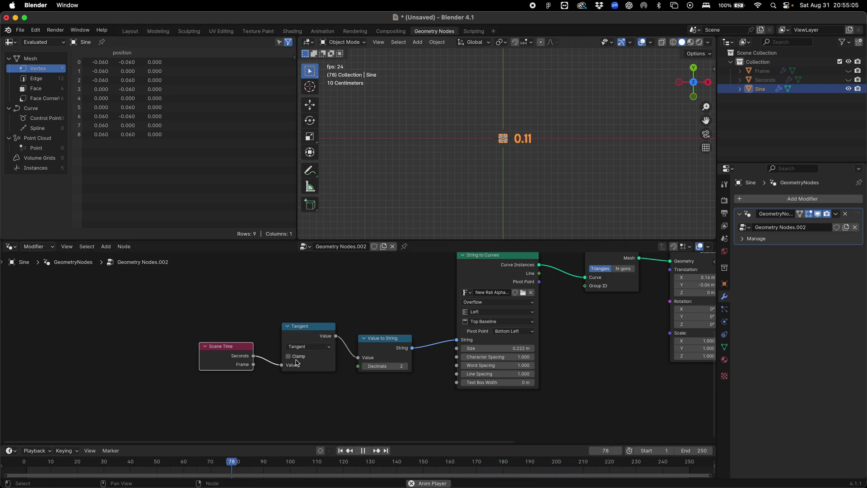
click(307, 347)
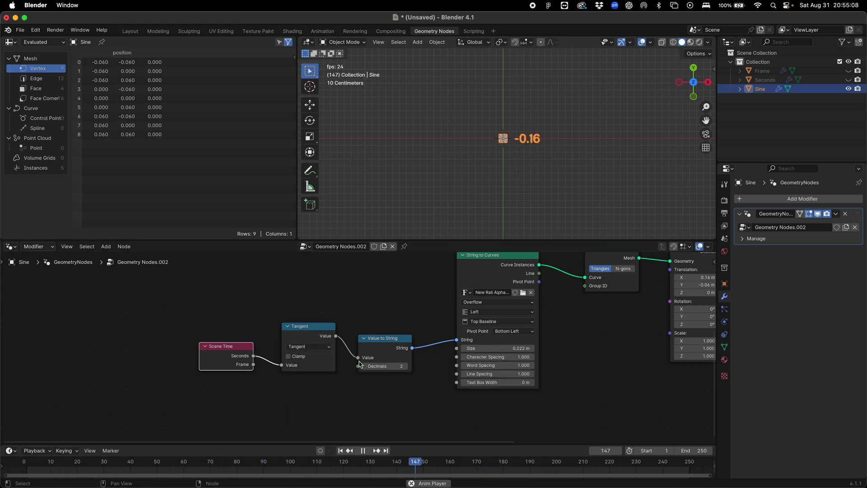
click(307, 347)
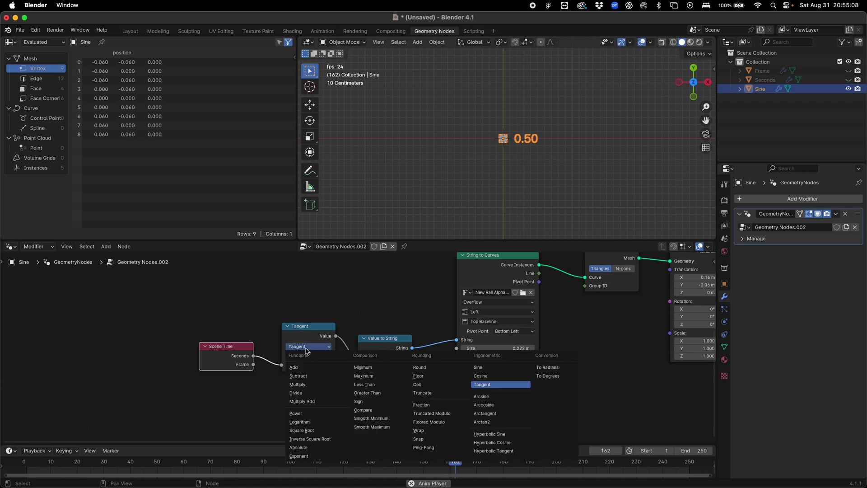
click(481, 376)
- Cycle the Math operation through To Radians, To Degrees and Greater Than, ending on Multiply
click(307, 346)
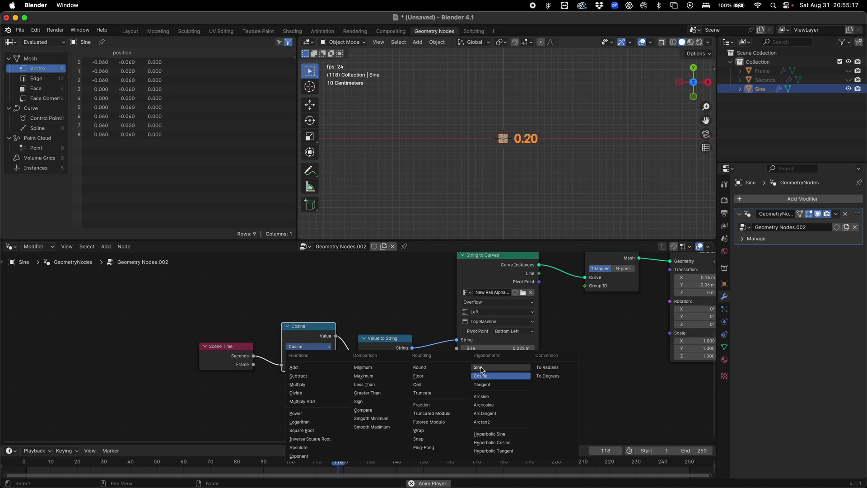
click(548, 367)
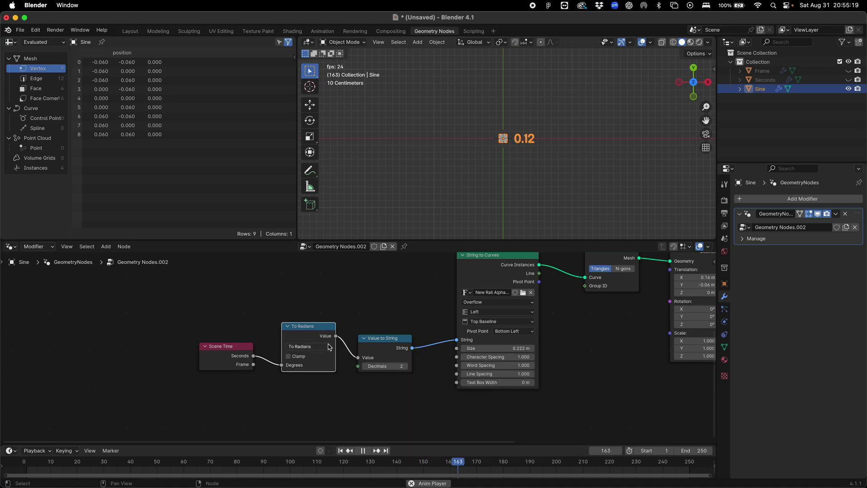
click(304, 346)
click(548, 376)
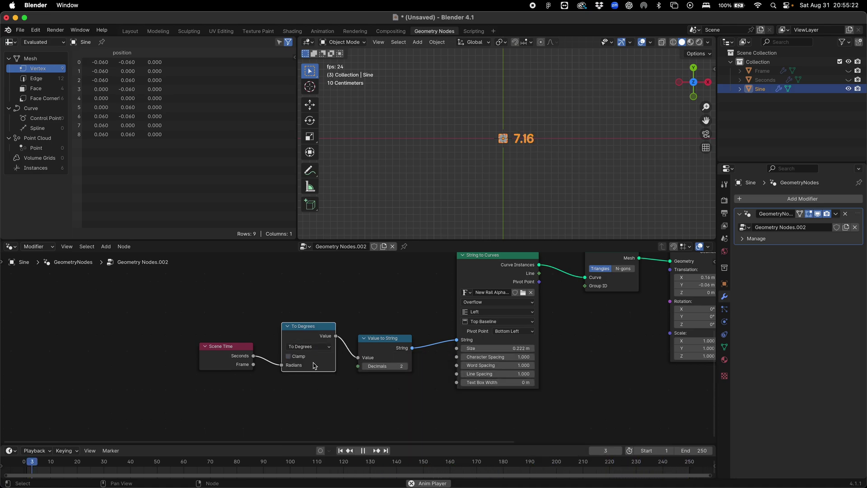
click(307, 347)
click(367, 393)
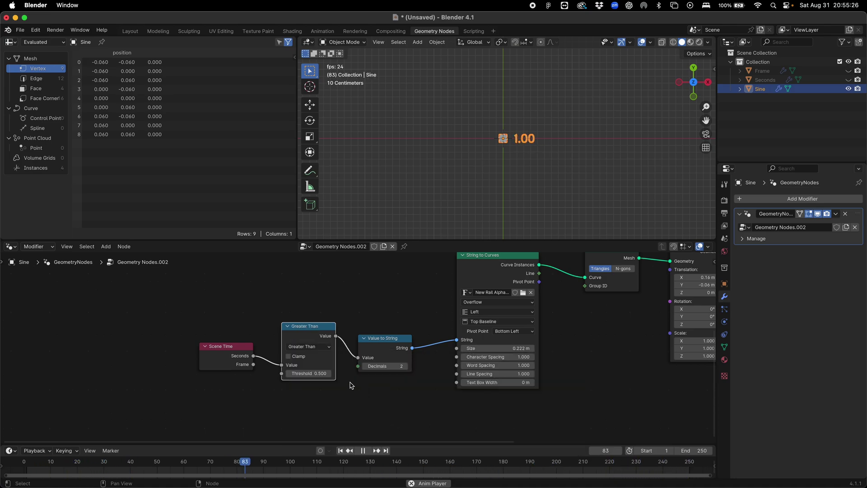
click(307, 347)
click(297, 384)
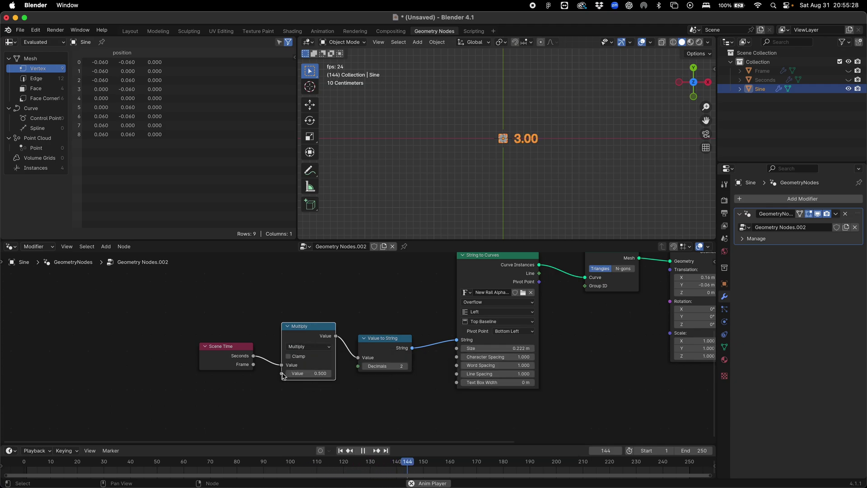
click(307, 346)
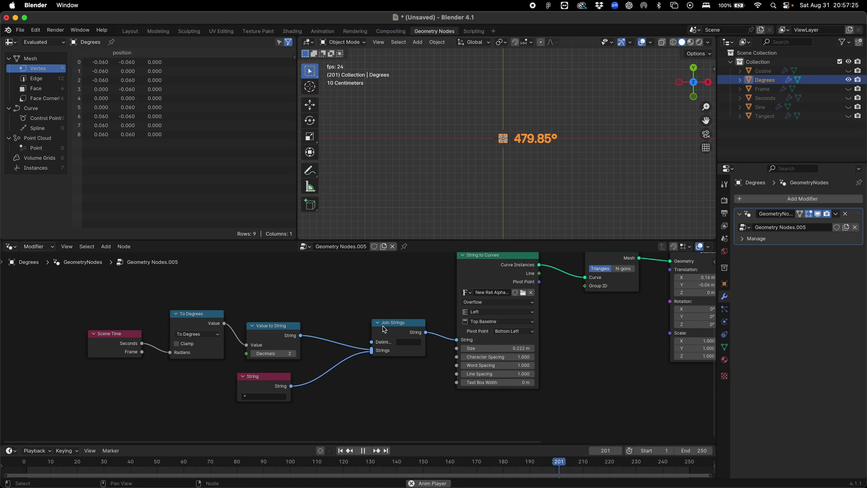
- Stop playback at frame 106, nudge the String node and deselect the Degrees label
drag(260, 379, 263, 375)
scroll(240, 402, up, 2)
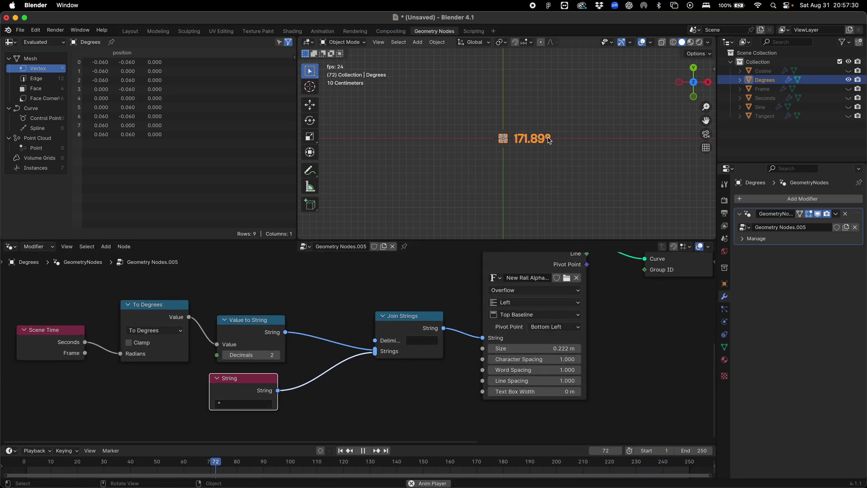
key(space)
key(alt+a)
scroll(564, 155, up, 2)
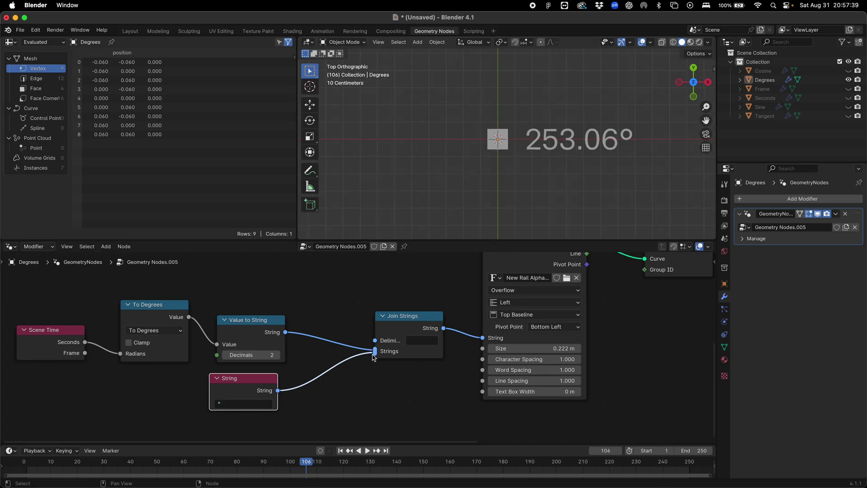
- Reorder the Join Strings links so the number follows the sign, testing an 'X:' prefix
drag(373, 354, 348, 367)
drag(286, 333, 375, 354)
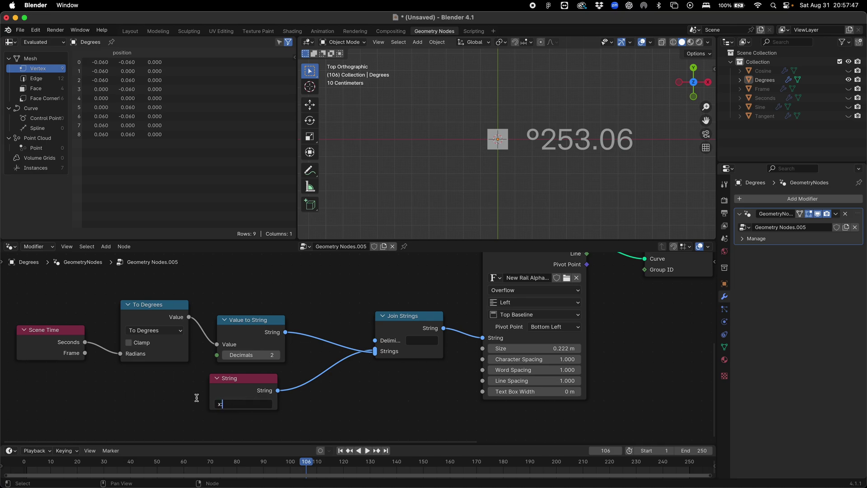
text(:)
key(Return)
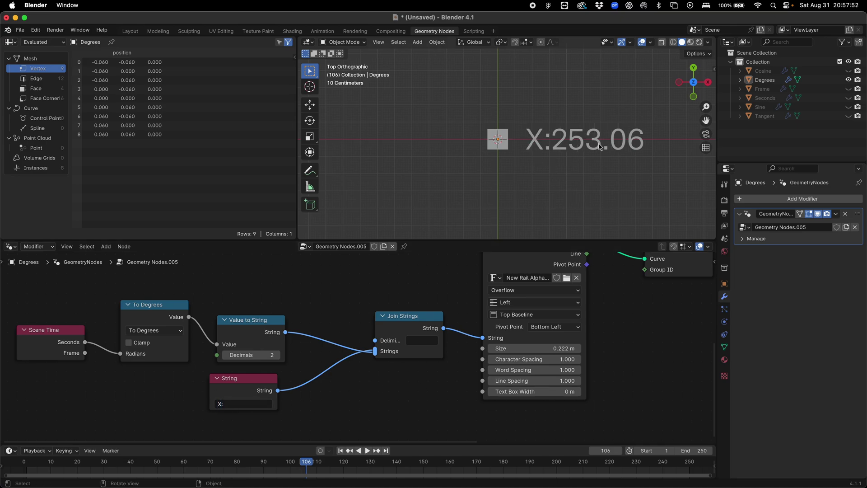
- Unhide the label objects in the Outliner so all six show together
click(848, 97)
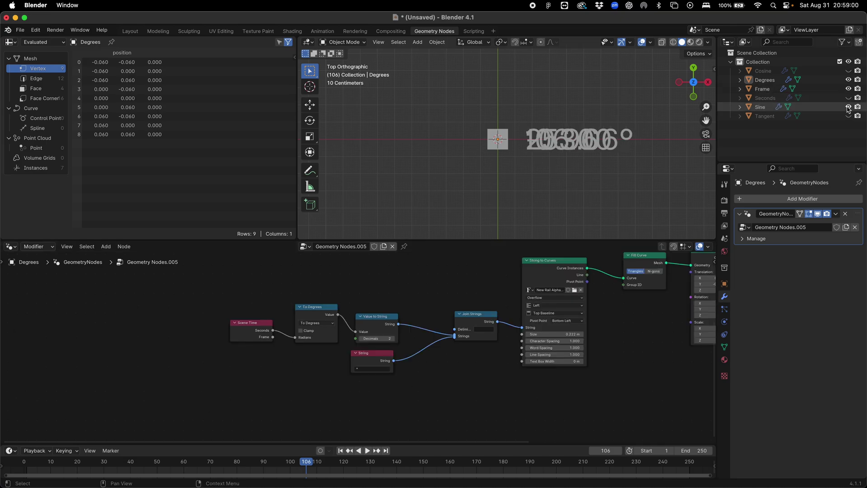
click(849, 107)
click(848, 116)
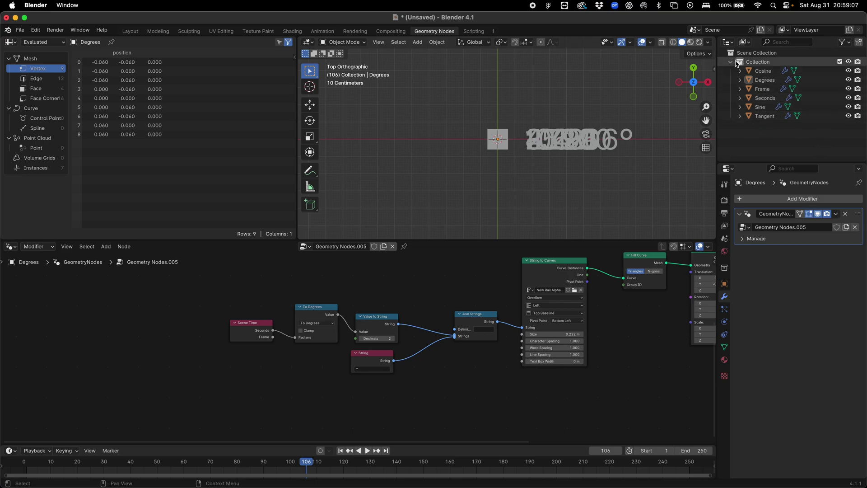
- Rename the labels' Collection to Values
double_click(773, 63)
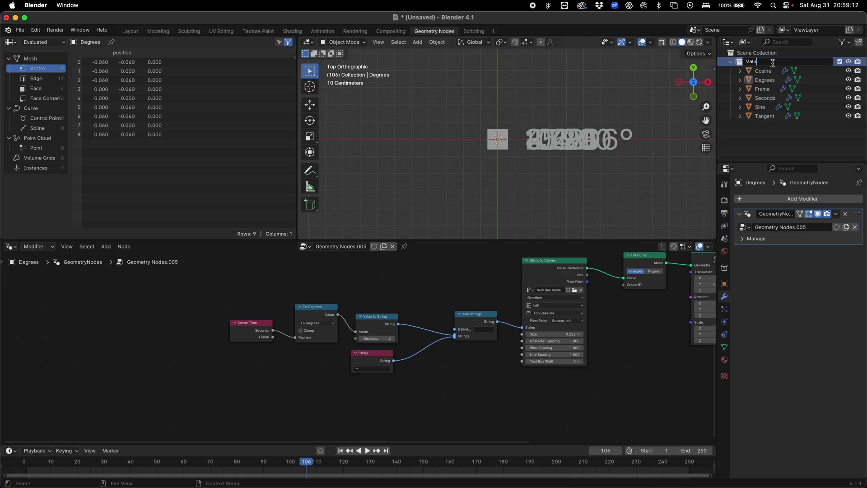
text(Value)
text(s)
key(Return)
- Add a new collection named Network and hide the Values collection
click(742, 89)
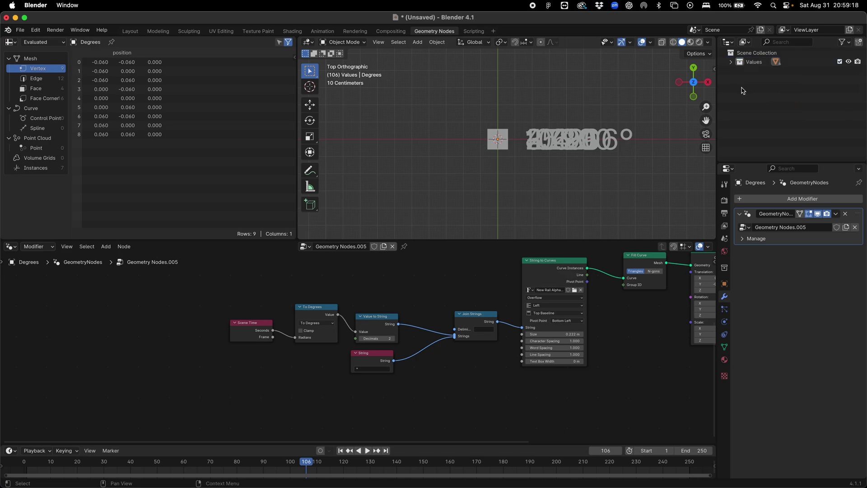
right_click(742, 90)
click(742, 89)
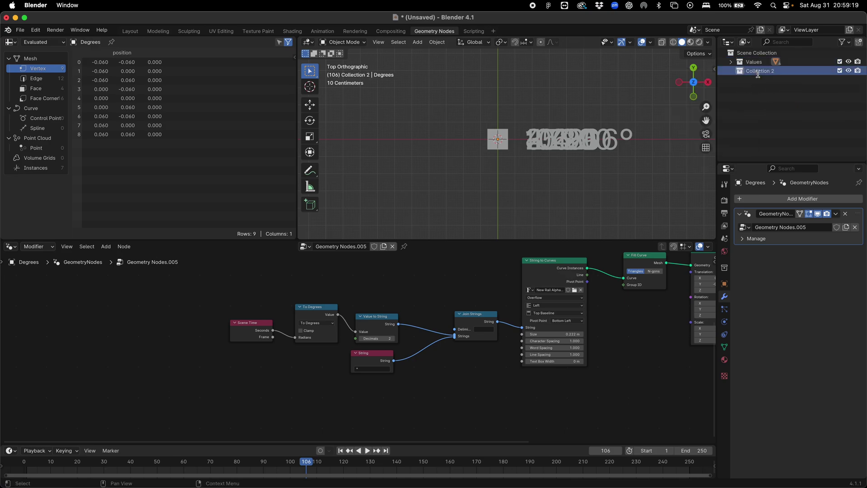
double_click(758, 74)
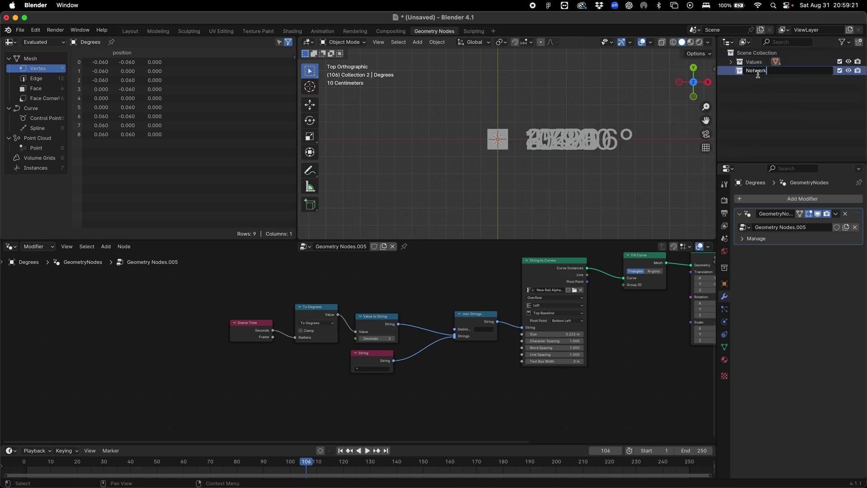
key(Return)
click(849, 62)
- Add a plane with a new geometry node tree and delete its Group Input node
key(shift+a)
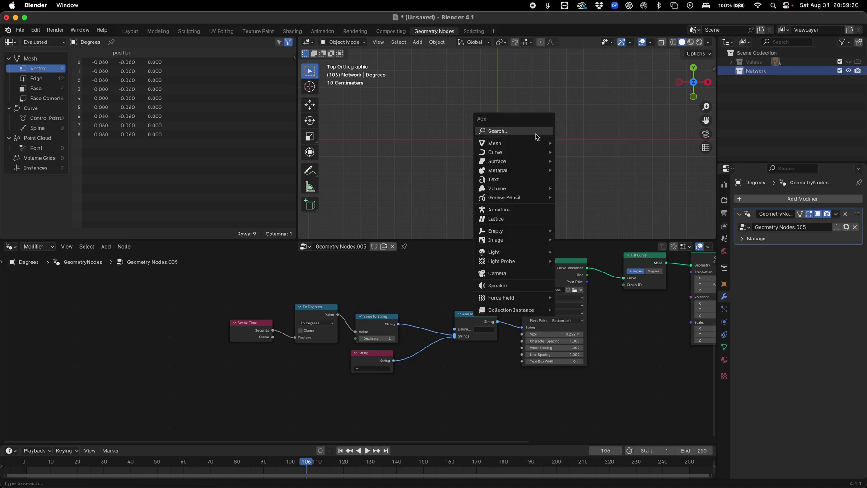
mouse_move(529, 143)
click(581, 142)
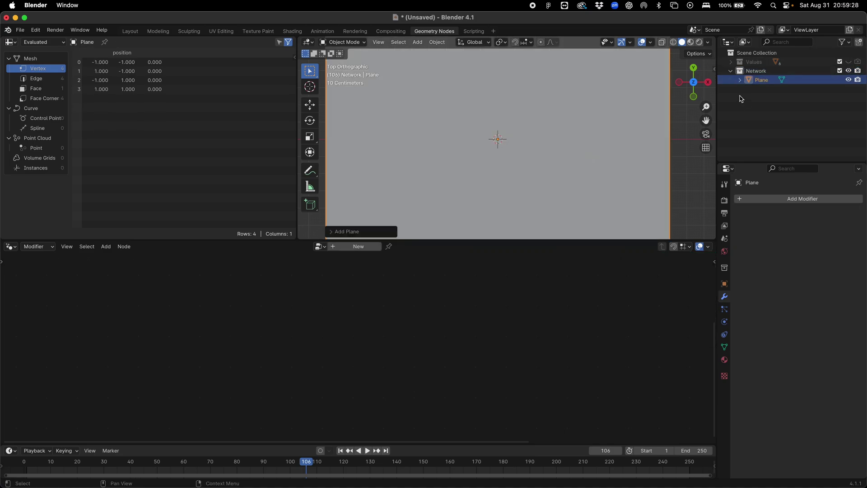
click(358, 246)
scroll(454, 175, down, 5)
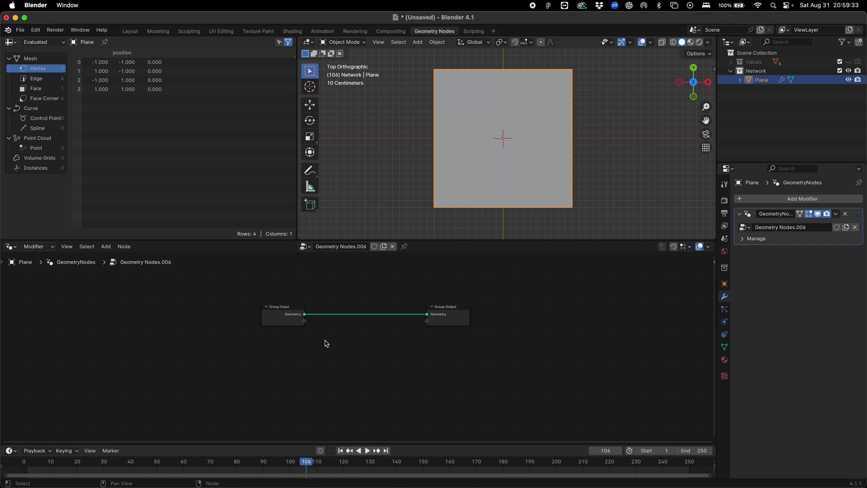
click(311, 324)
key(x)
- Add a Grid node and connect its mesh to the Group Output
key(shift+a)
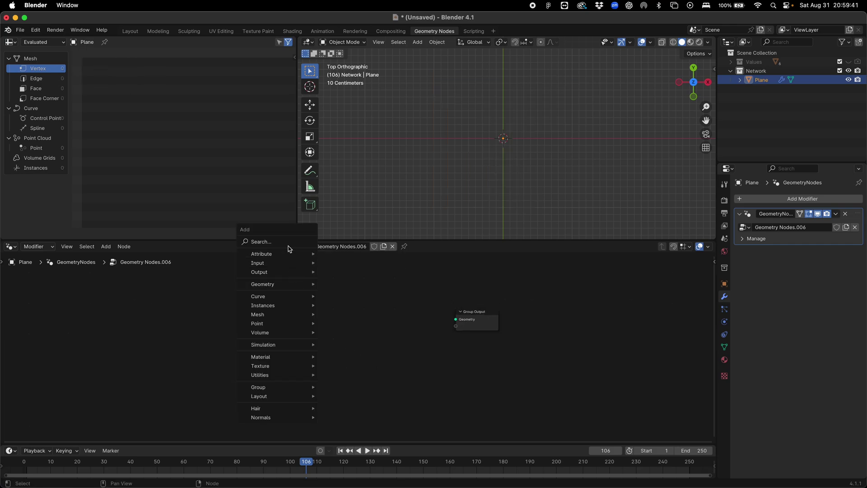
text(grid)
key(Return)
click(308, 323)
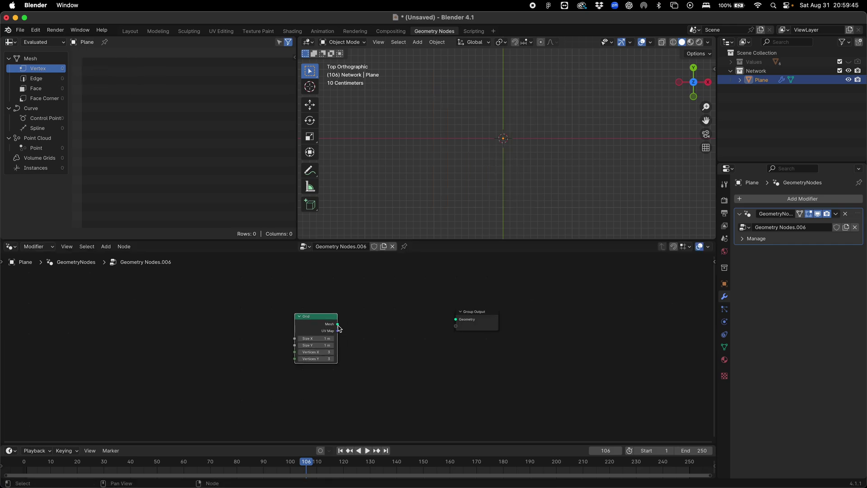
drag(338, 324, 456, 319)
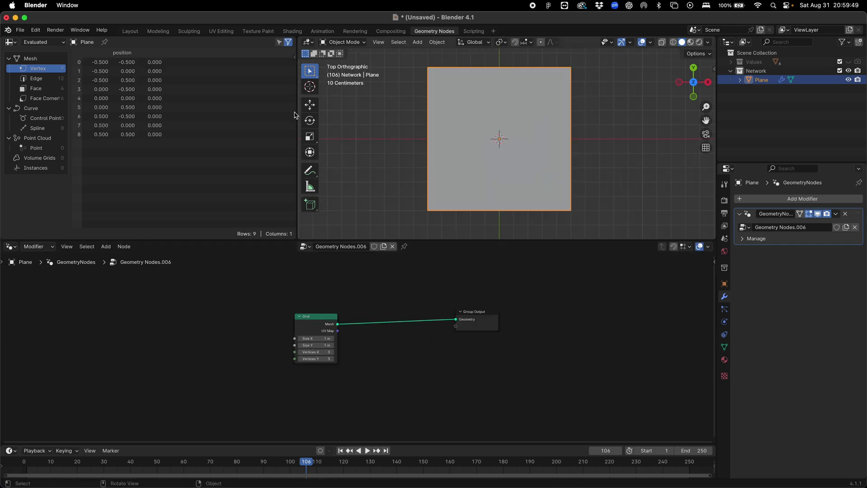
drag(316, 316, 258, 311)
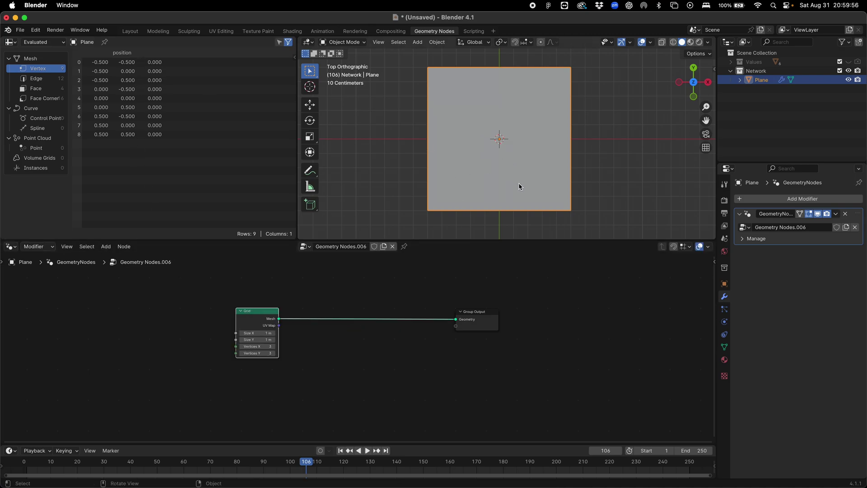
- Insert a Set Position node between the Grid and the Group Output
key(shift+a)
text(set posti)
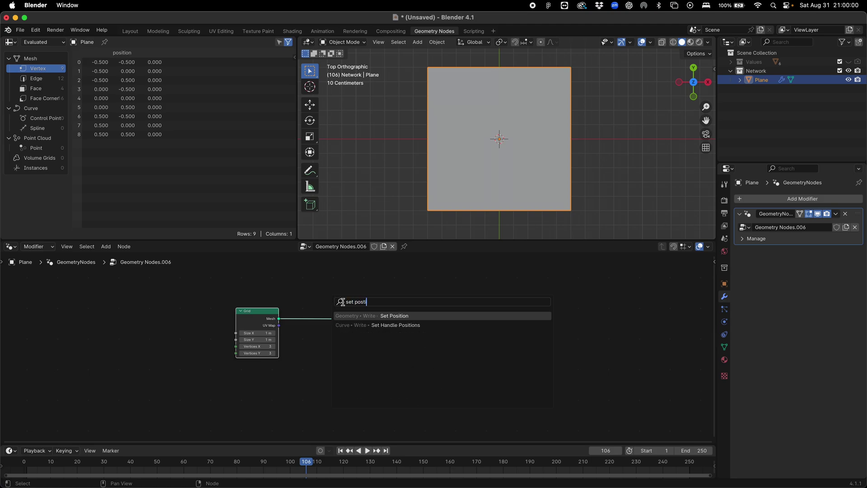
key(Return)
click(331, 312)
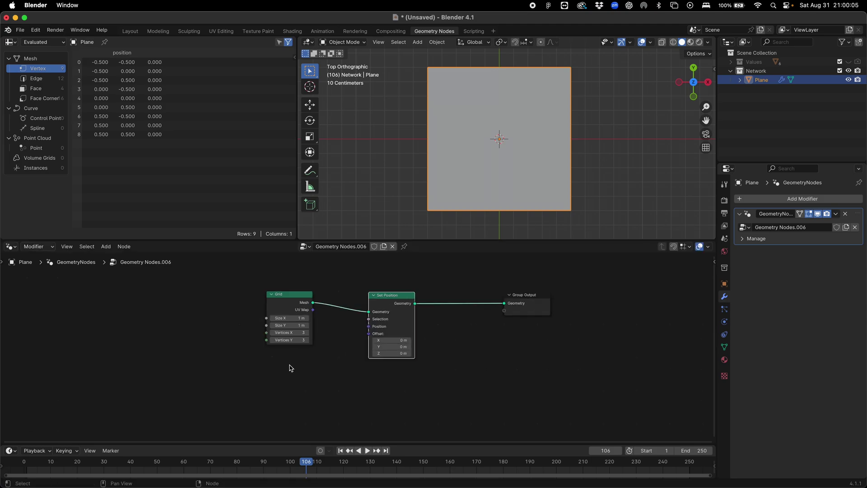
- Feed a Noise Texture's Color into Set Position's Position to displace the plane
key(shift+a)
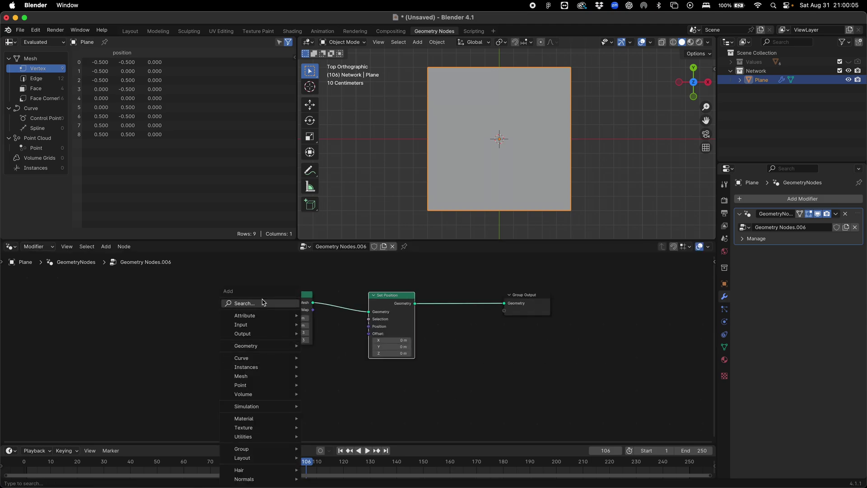
text(noise)
key(Return)
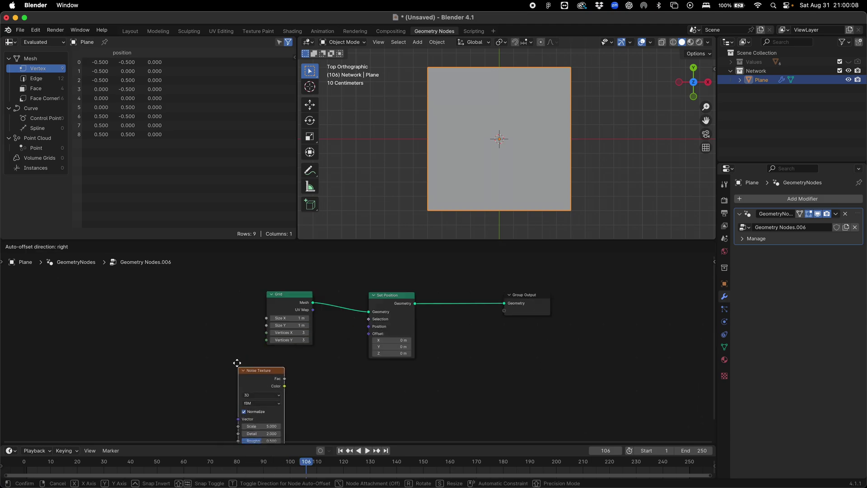
click(269, 377)
drag(274, 377, 298, 367)
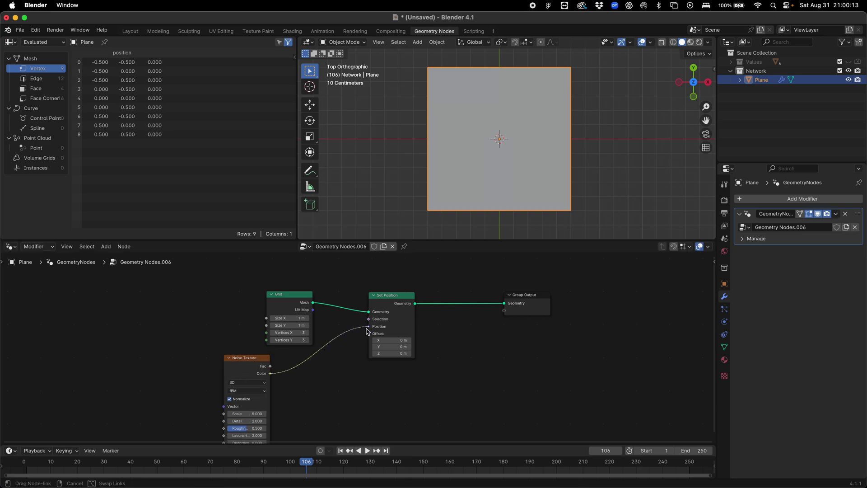
drag(367, 331, 368, 327)
middle_drag(519, 135, 456, 109)
scroll(497, 85, up, 3)
shift+middle_drag(502, 84, 532, 103)
scroll(500, 136, down, 4)
- Line up the front orthographic view of the plane and deselect it
middle_drag(500, 135, 526, 130)
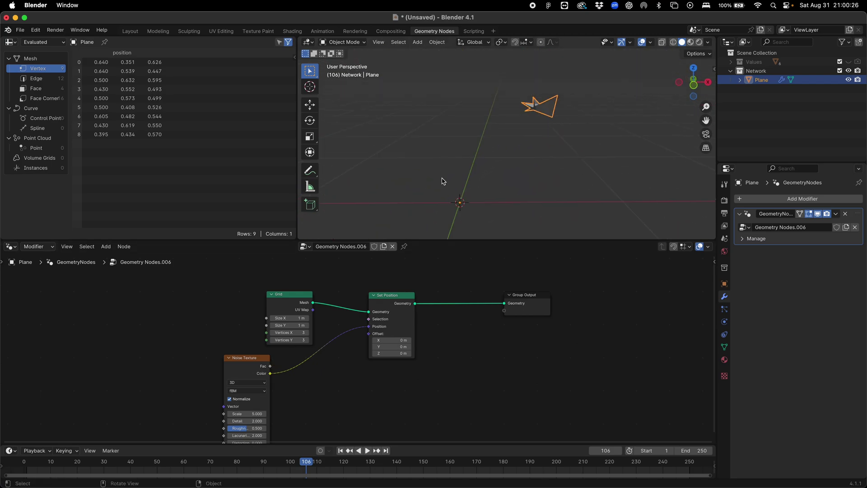
key(KP_1)
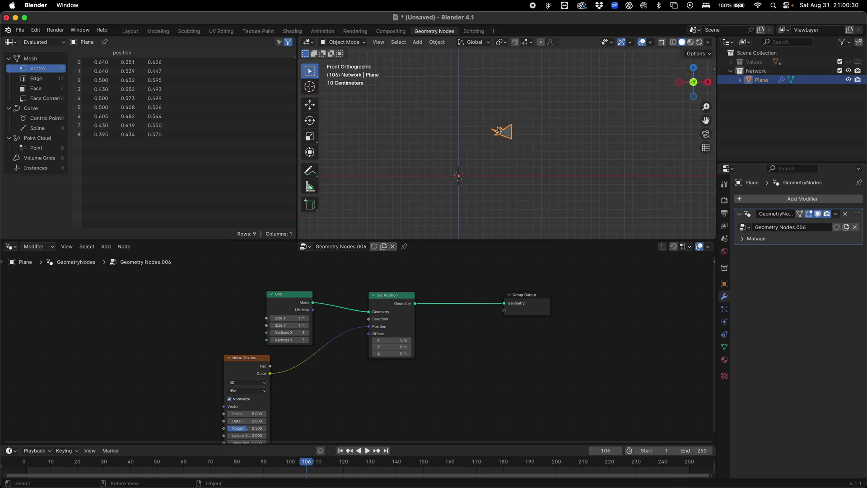
click(708, 82)
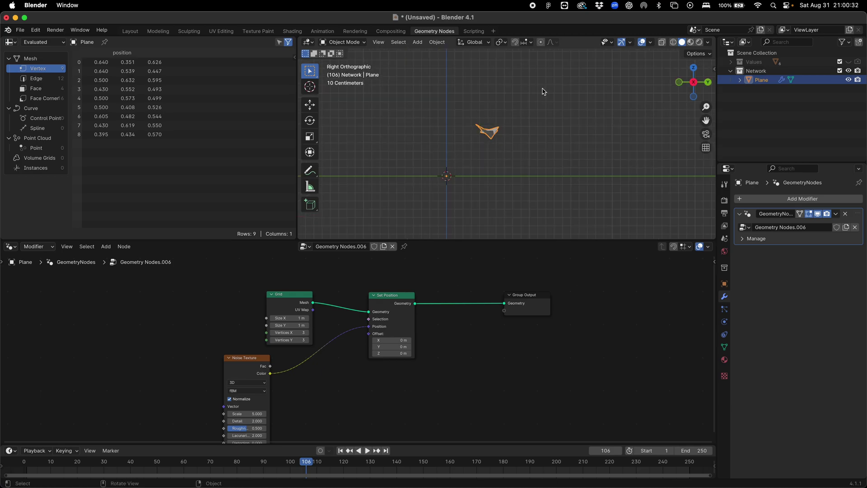
click(467, 160)
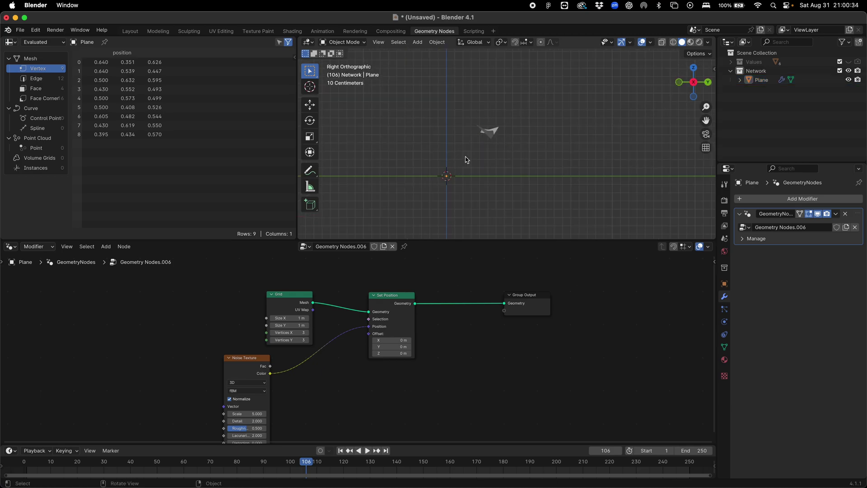
click(678, 83)
- Insert a Vector Math node on the noise link, set to Subtract 0.5
drag(233, 367, 192, 368)
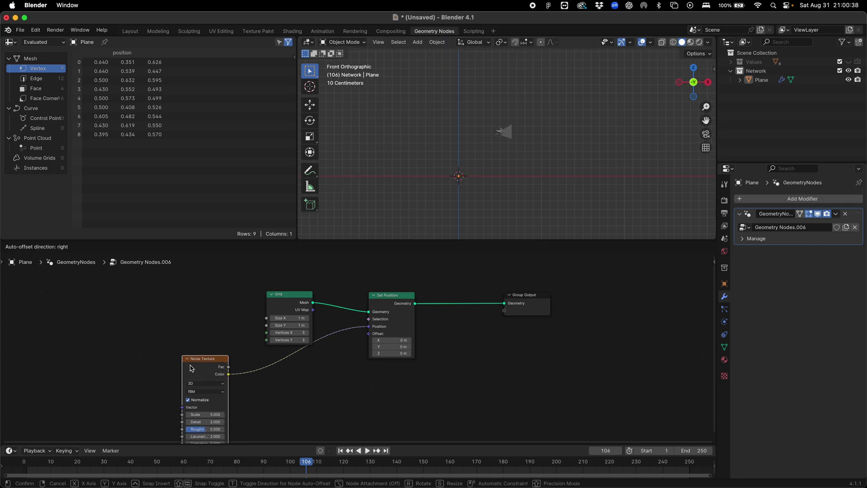
key(shift+a)
click(217, 302)
text(sub)
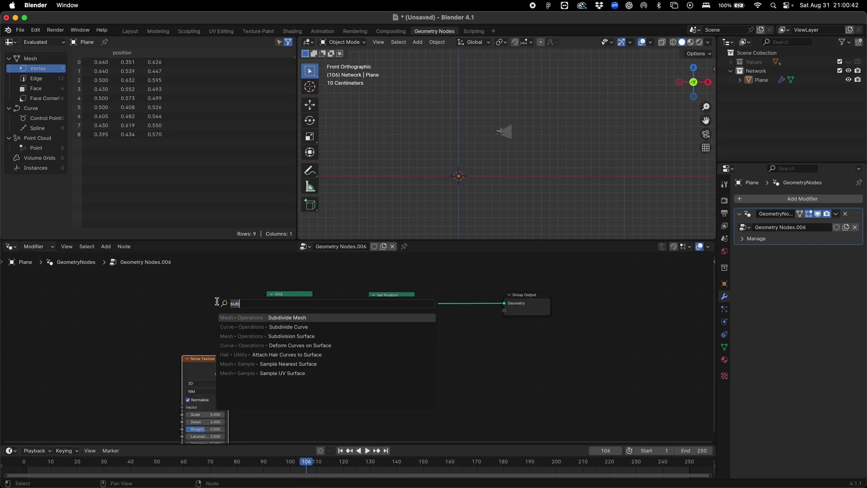
key(BackSpace)
key(BackSpace)
key(BackSpace)
text(value)
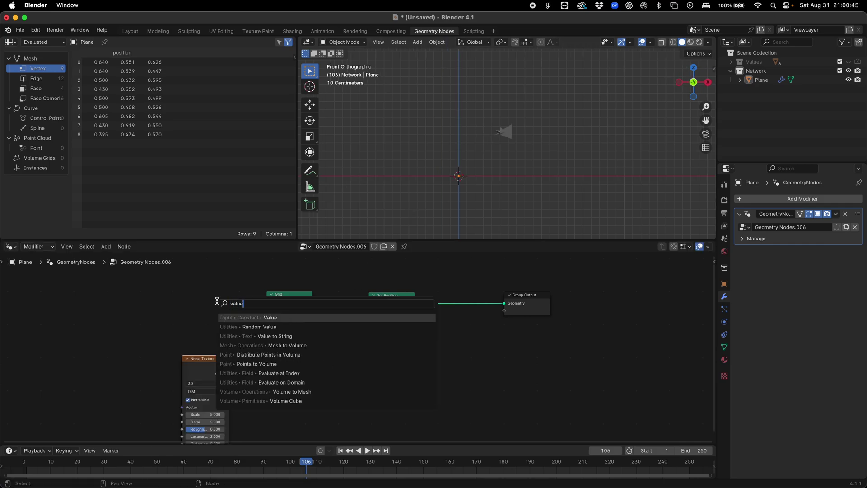
text(math)
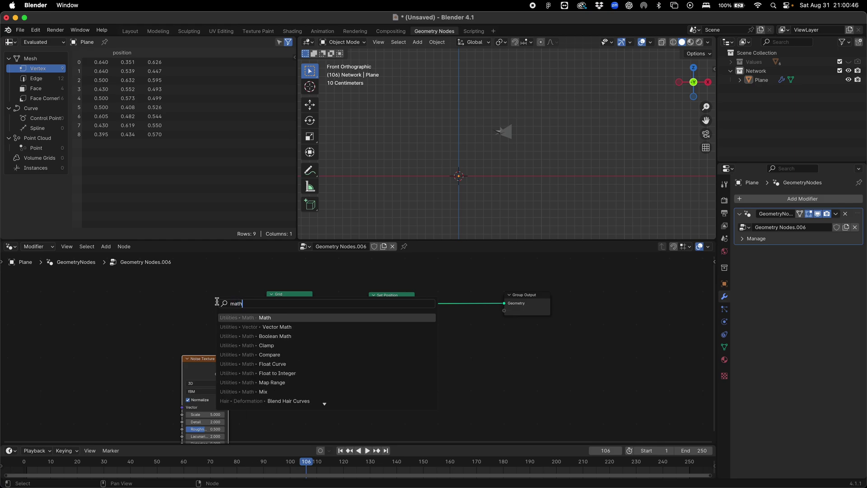
click(282, 326)
click(262, 362)
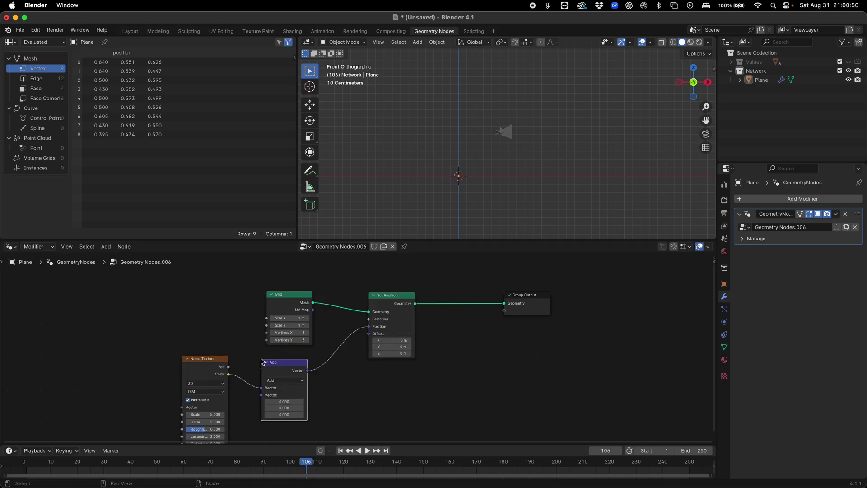
click(292, 381)
click(299, 398)
double_click(294, 400)
text(.5)
key(Return)
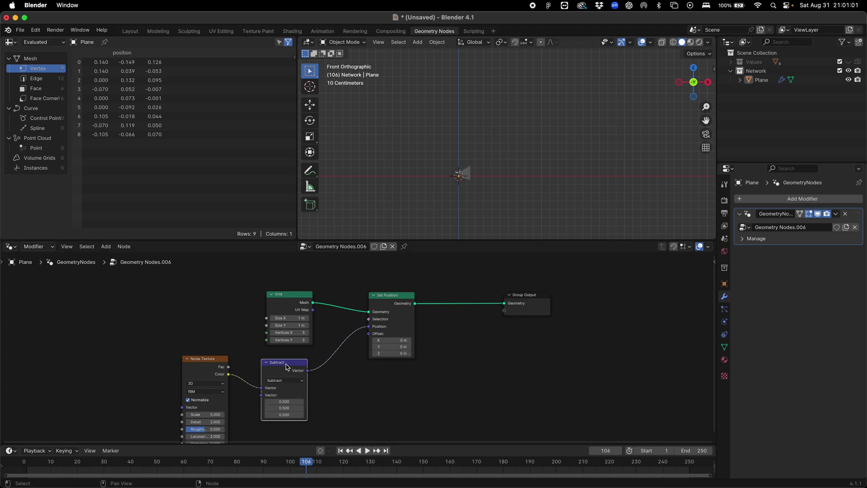
- Duplicate it before Set Position as a Multiply node with factor 5
key(shift+d)
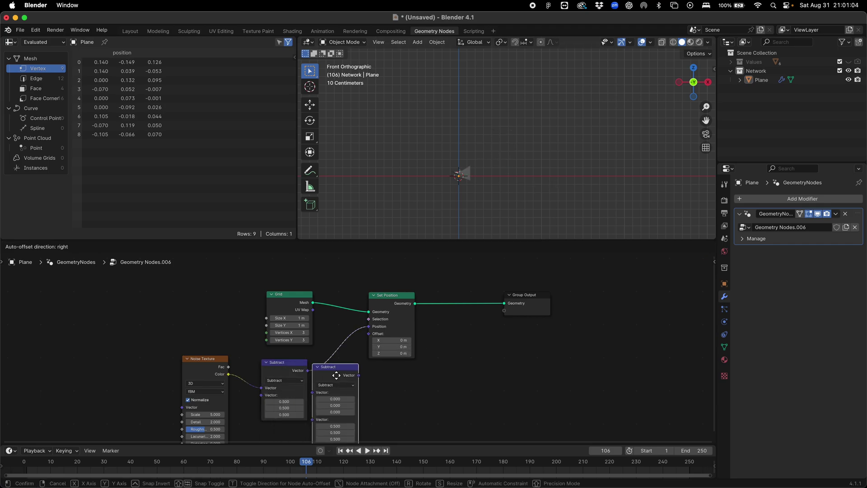
click(358, 365)
click(356, 371)
click(367, 279)
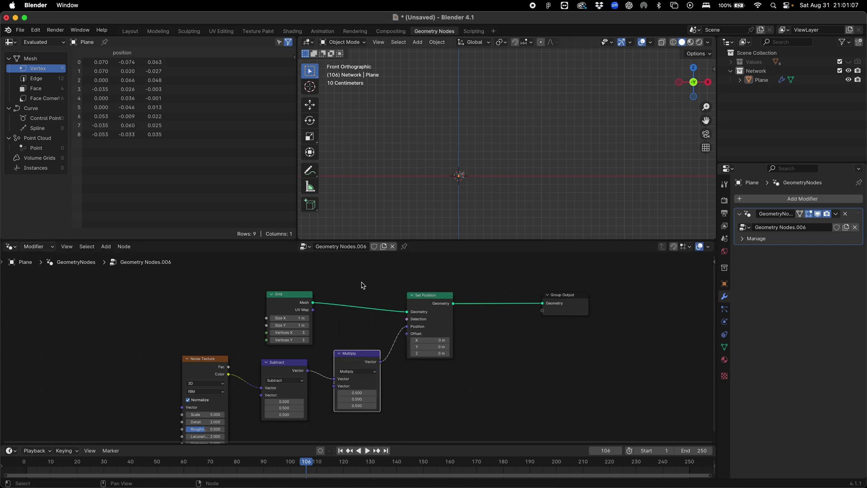
mouse_move(357, 393)
mouse_down()
mouse_move(439, 392)
mouse_move(358, 391)
mouse_up()
click(358, 392)
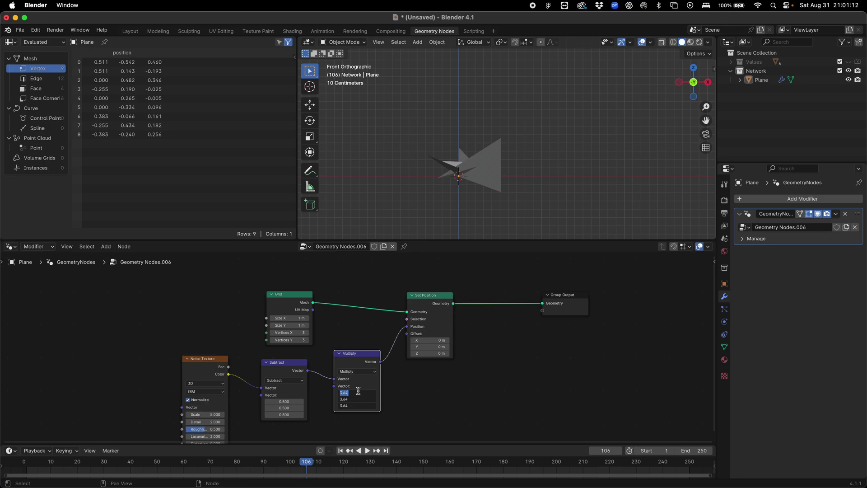
text(5)
key(Return)
- Make the Noise Texture 4D and drive its W with Scene Time Seconds
scroll(298, 342, left, 5)
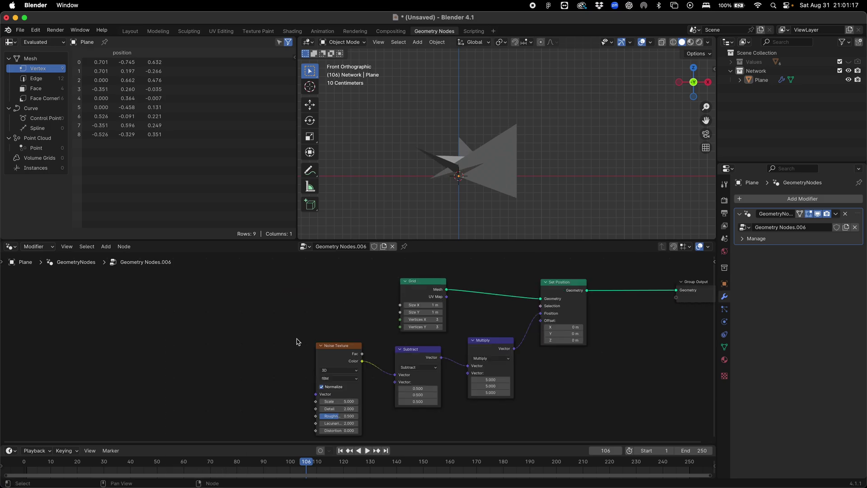
click(335, 371)
click(334, 407)
key(shift+a)
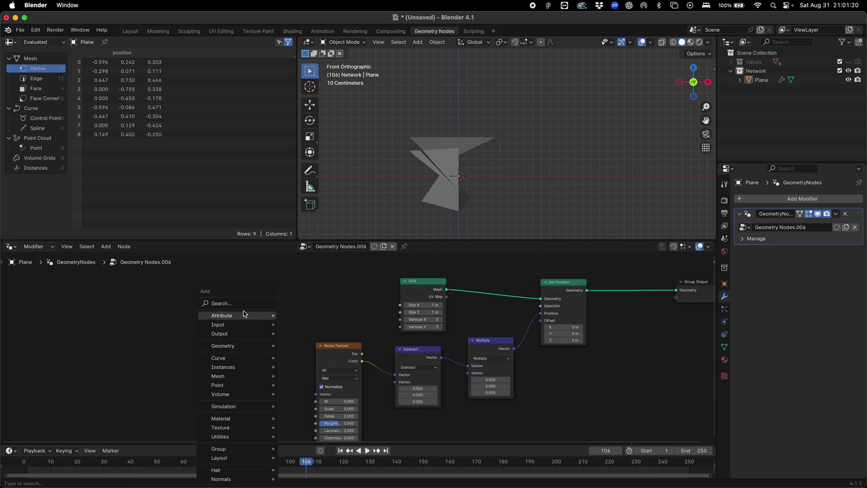
click(242, 304)
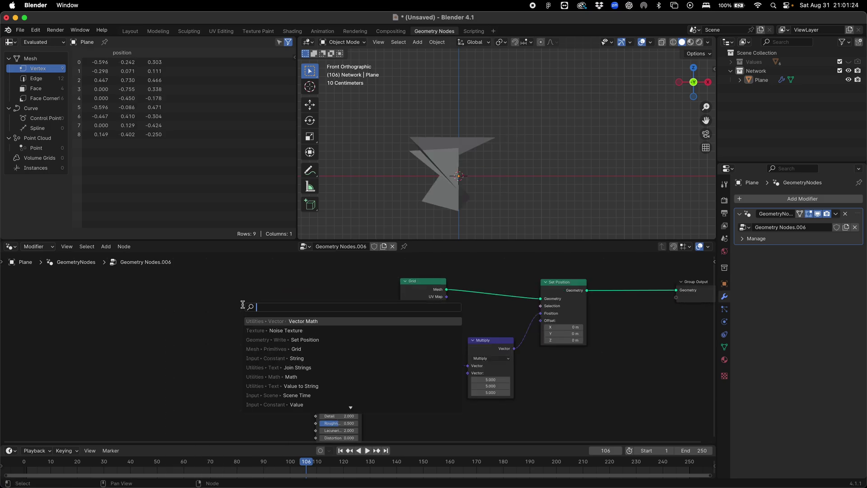
text(scene time)
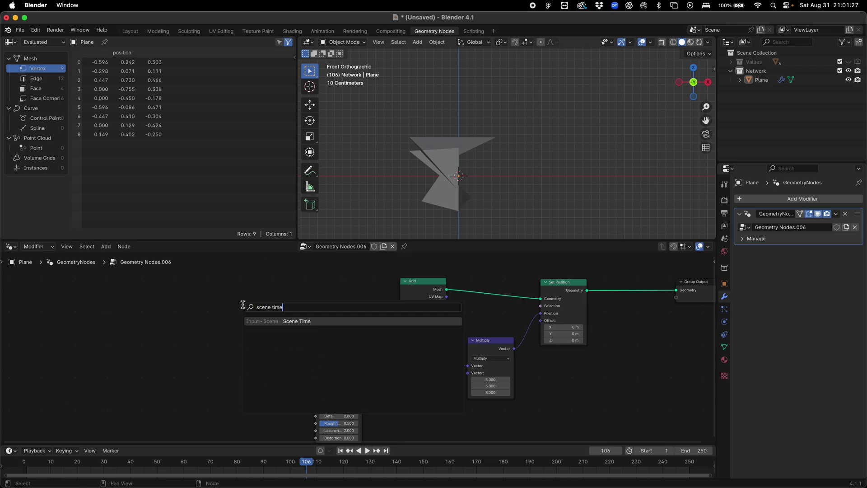
key(Return)
click(265, 387)
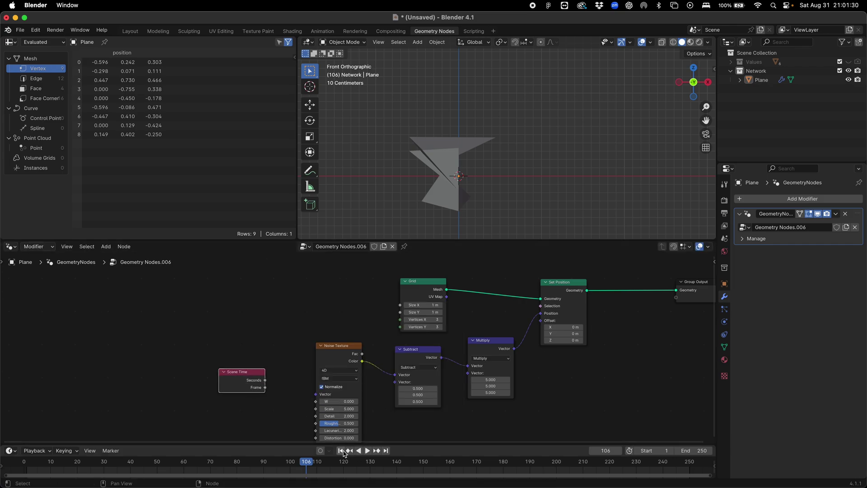
key(shift+Left)
middle_drag(265, 387, 264, 363)
drag(263, 360, 311, 381)
- Play the animation while orbiting to watch the plane deform
key(space)
middle_drag(450, 199, 511, 199)
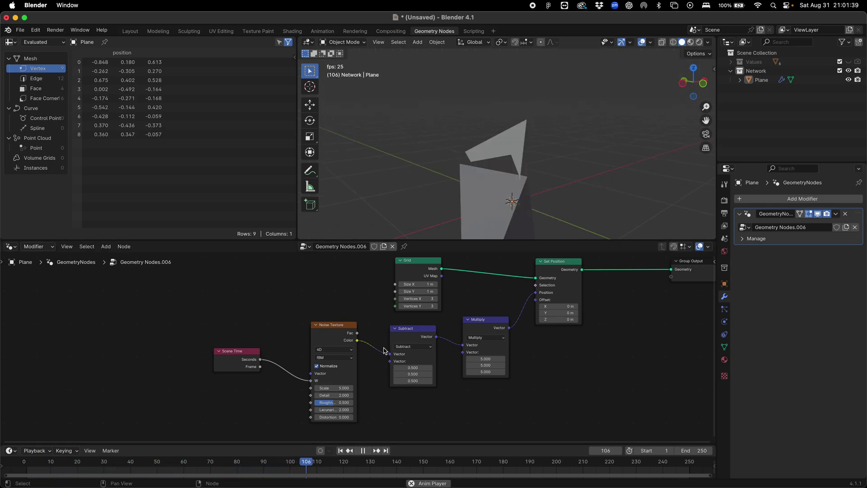
key(space)
key(space)
middle_drag(616, 175, 517, 142)
key(space)
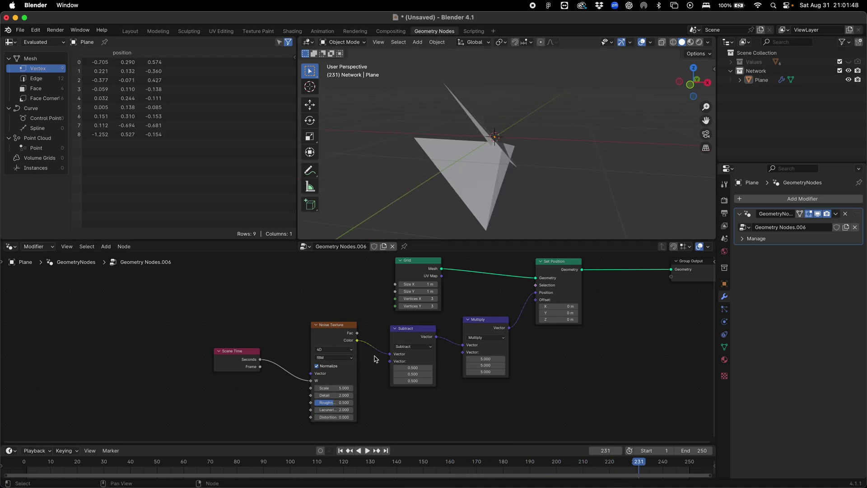
- Set the noise Detail to 0 and Scale to 0.25 and keep playing
drag(350, 395, 316, 395)
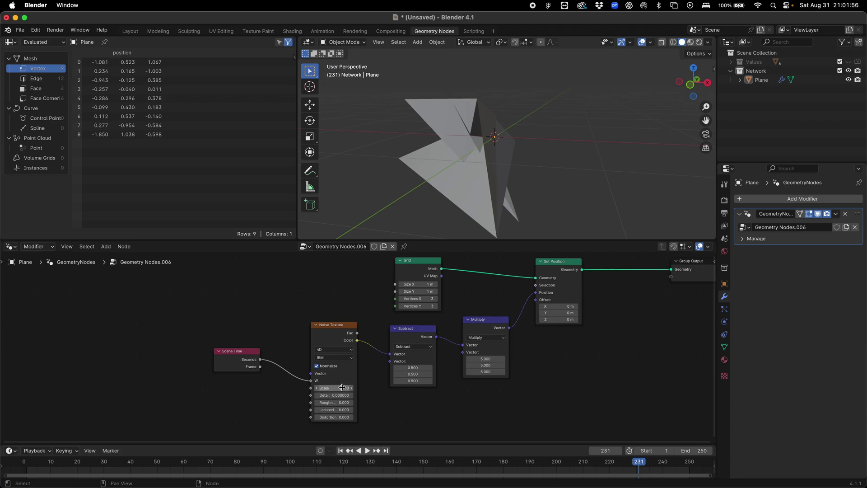
mouse_move(343, 387)
mouse_down()
mouse_move(357, 387)
mouse_move(343, 388)
mouse_up()
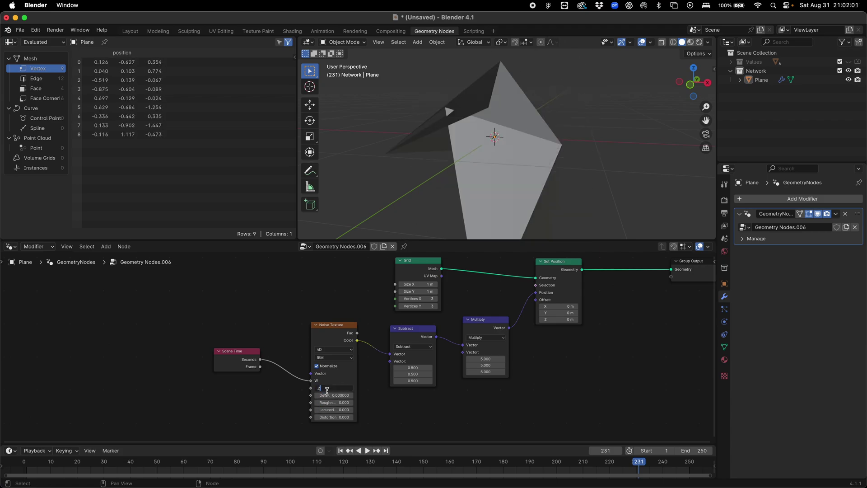
text(5)
key(Return)
key(space)
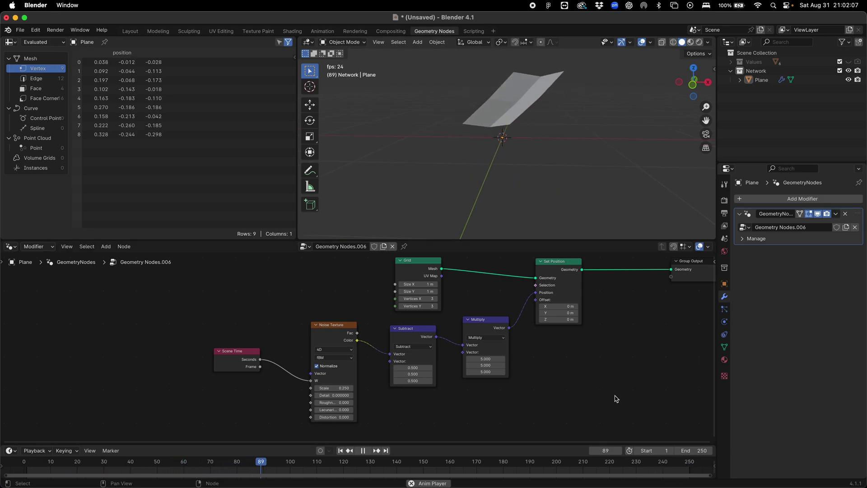
- Set the animation end frame to 1000
click(700, 451)
text(1000)
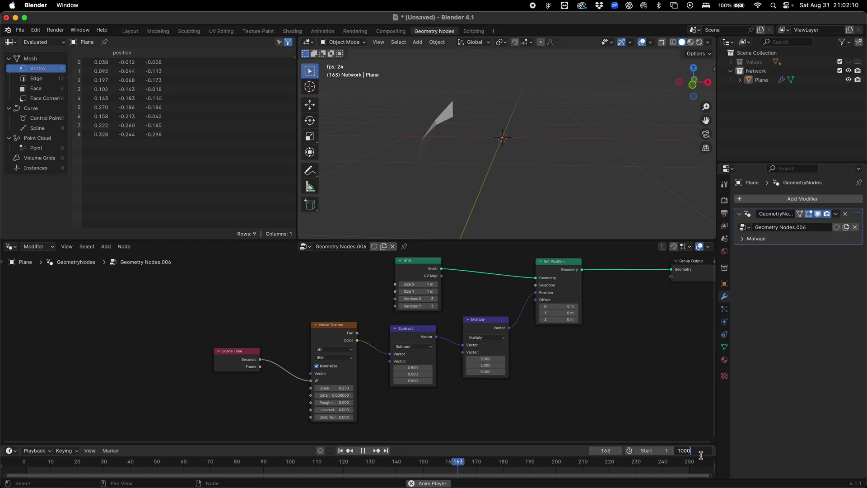
key(Return)
- Set the grid size to 0.7 m, try 11 and 21 vertices, then settle on 3
scroll(330, 297, up, 2)
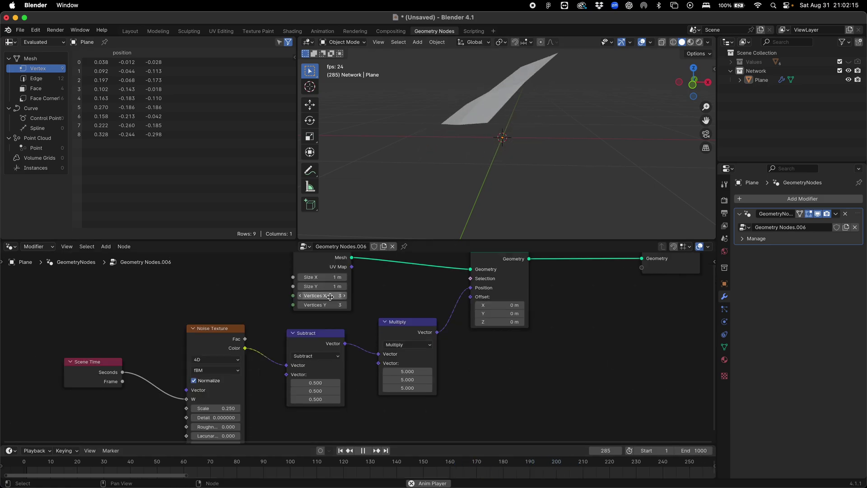
drag(331, 278, 331, 287)
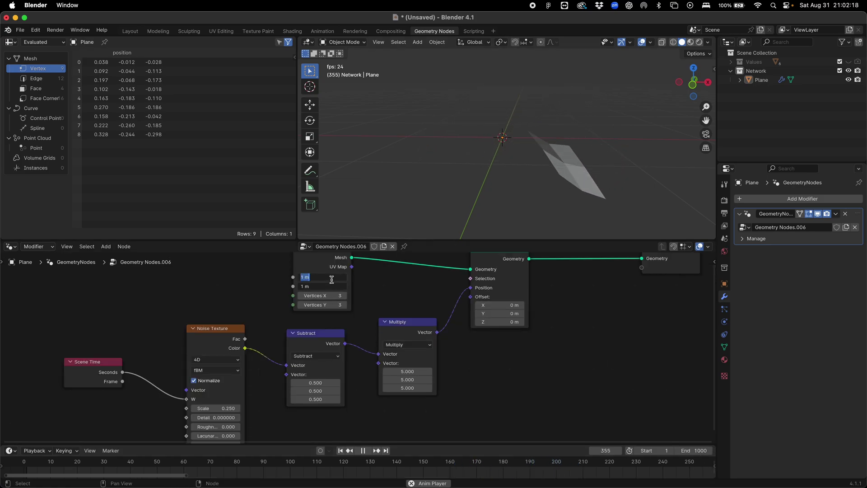
text(0.7)
key(Return)
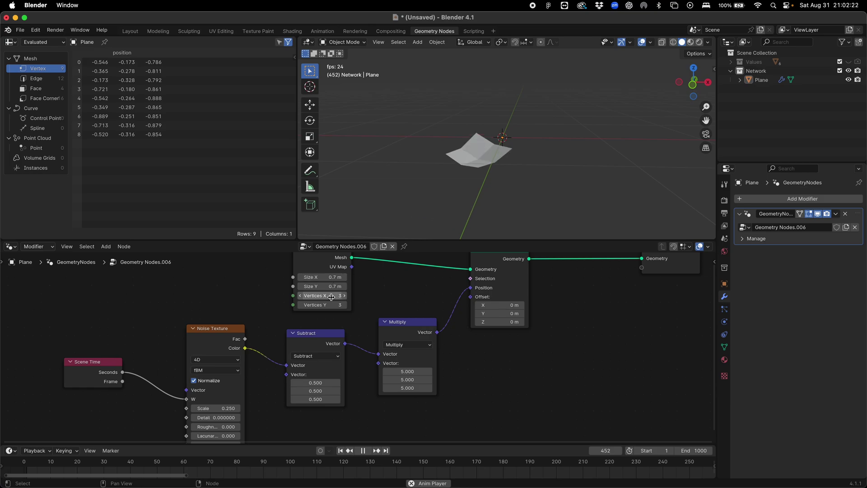
drag(331, 296, 362, 305)
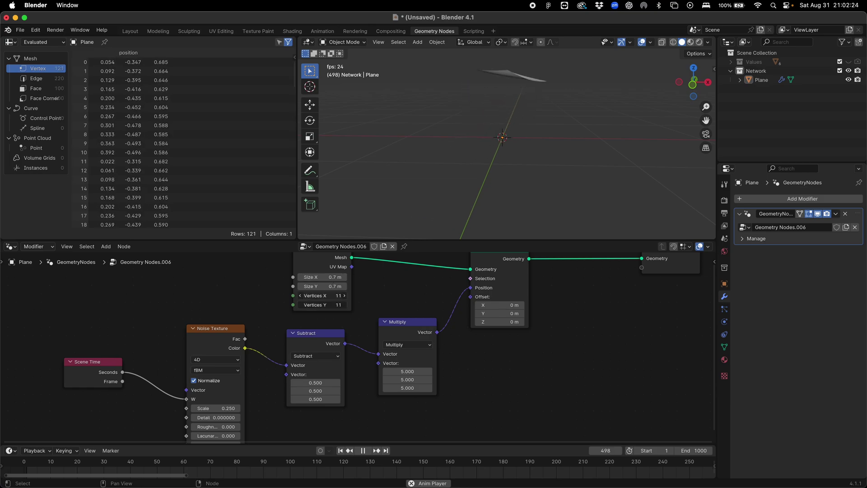
drag(361, 305, 388, 305)
drag(331, 296, 330, 305)
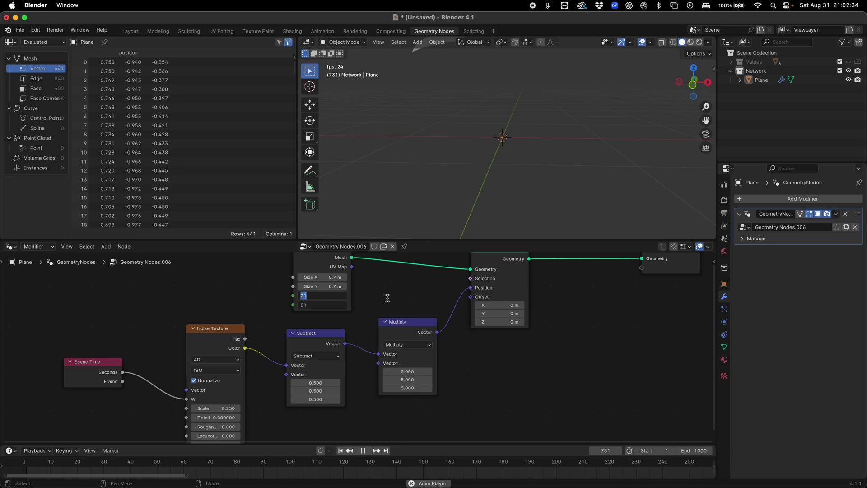
text(3)
key(Return)
- Stop playback and move the Group Output node further right
key(space)
middle_drag(522, 129, 586, 137)
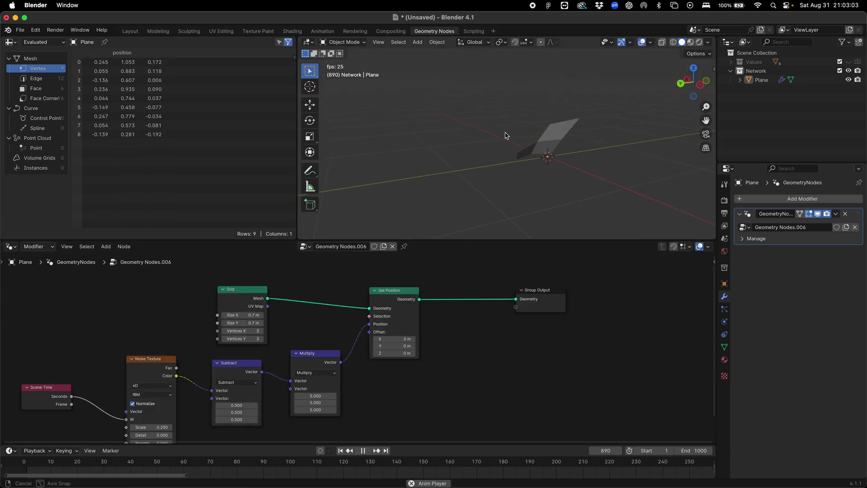
middle_drag(507, 136, 542, 135)
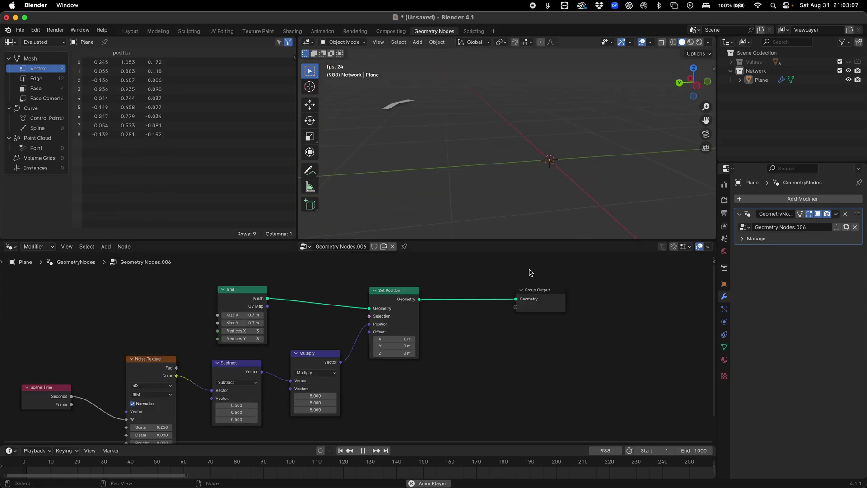
drag(557, 302, 632, 303)
- Insert an Instance on Points node after Set Position and feed it the Values collection
key(shift+a)
text(instance)
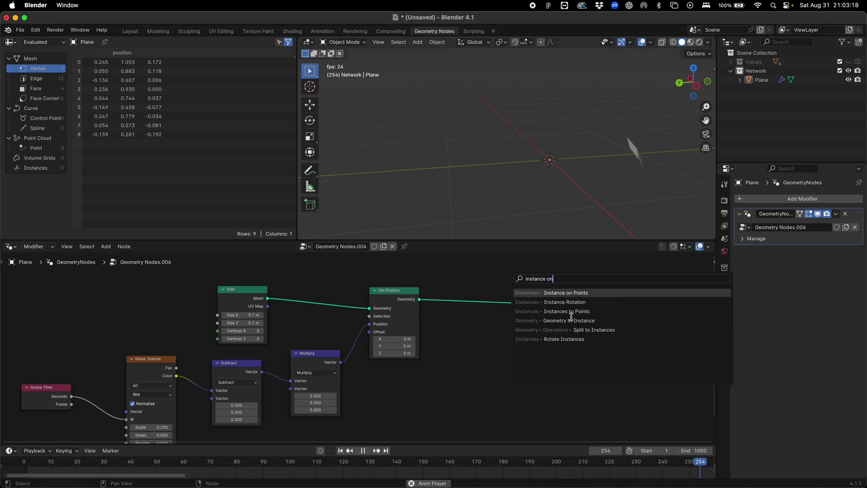
text(on)
click(591, 292)
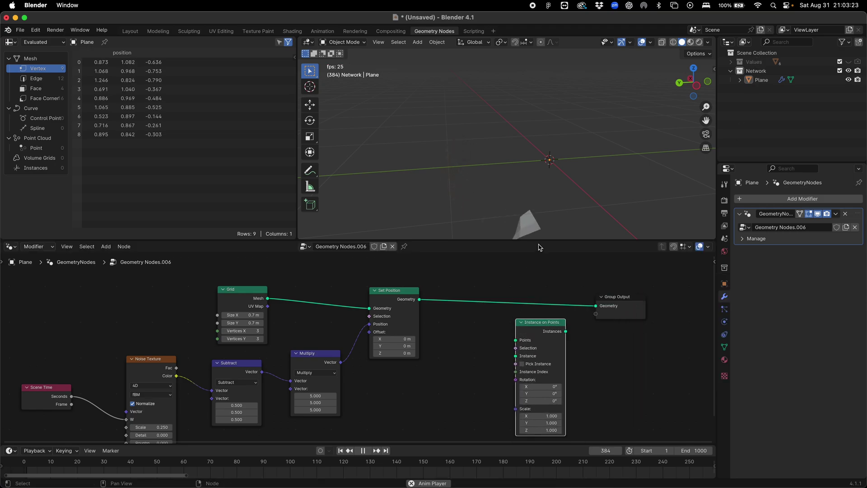
drag(537, 318, 516, 283)
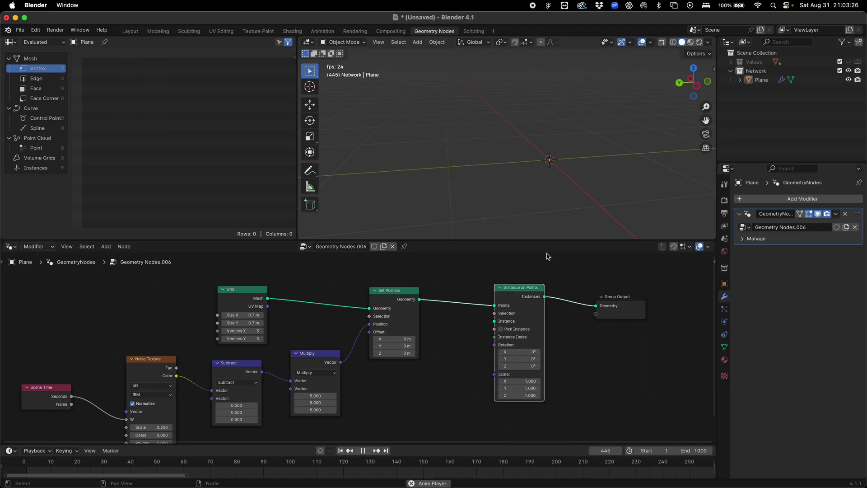
drag(754, 62, 494, 321)
middle_drag(510, 168, 441, 196)
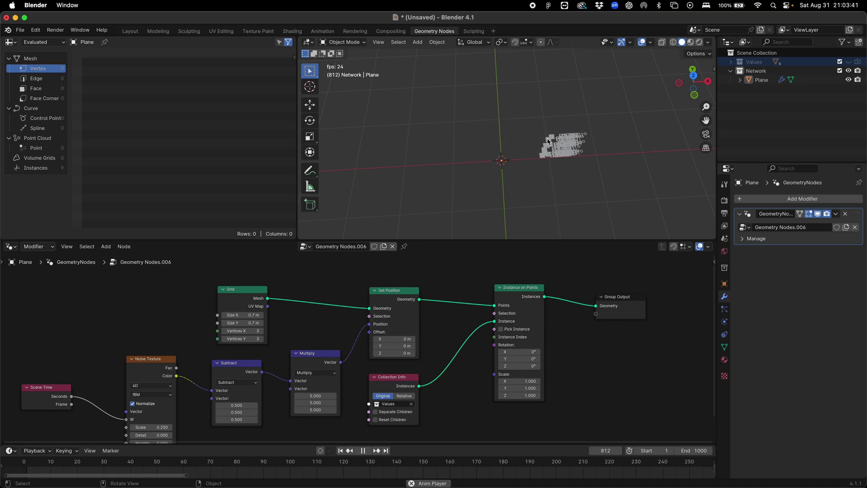
- Enable Pick Instance and Separate Children, and shrink the instances to scale 0.240
click(500, 329)
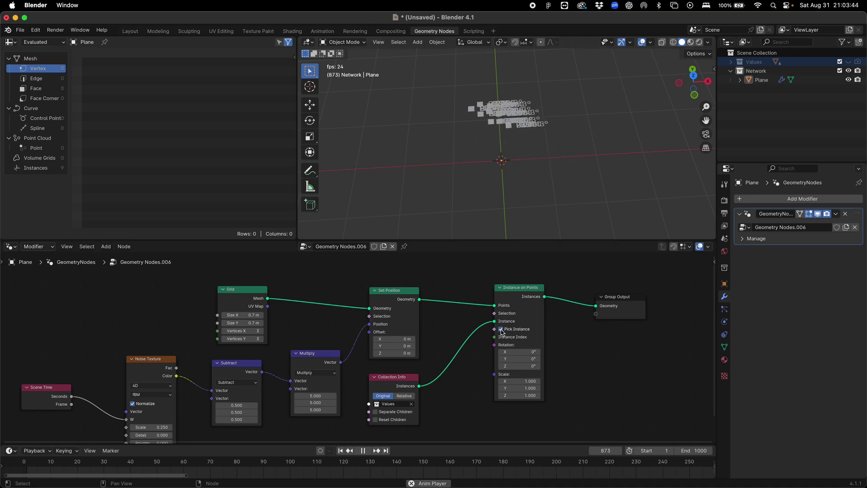
click(375, 411)
middle_drag(526, 205, 521, 172)
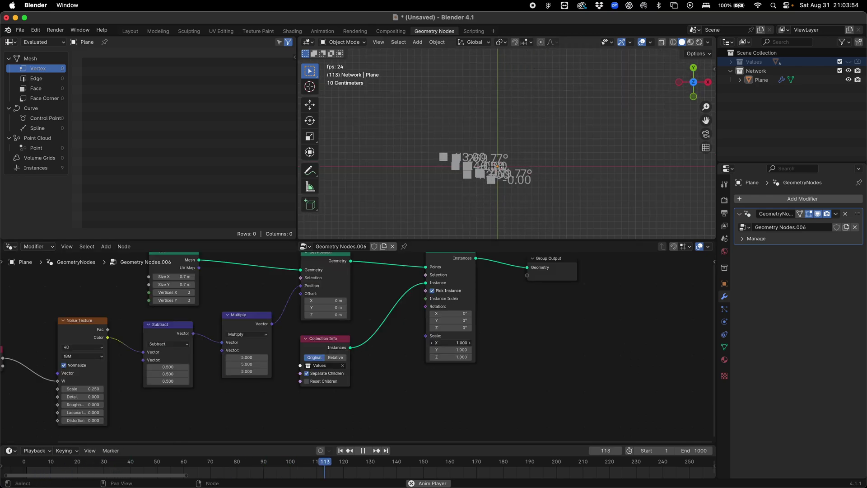
drag(451, 343, 418, 356)
drag(83, 389, 85, 389)
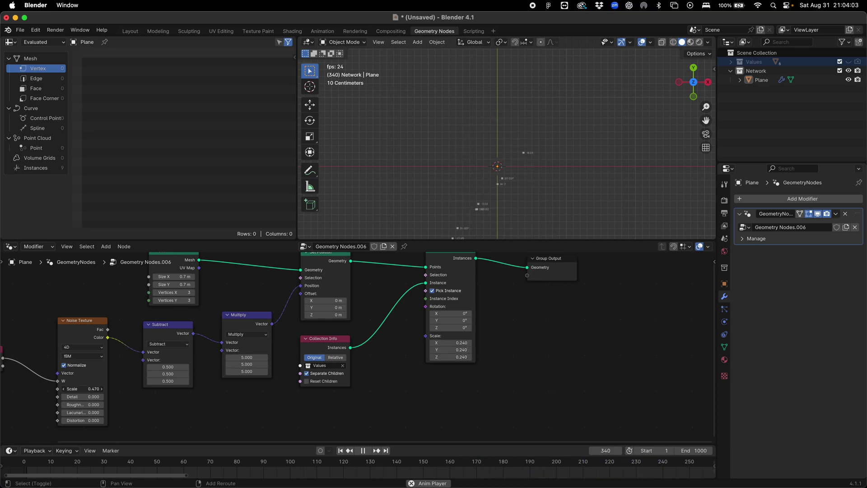
shift+drag(432, 189, 434, 183)
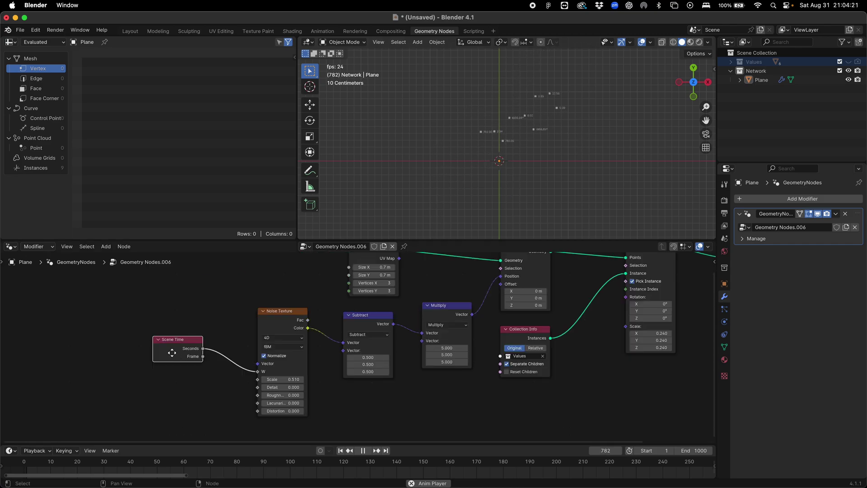
- Route Scene Time seconds through a Math node set to Divide by 2 into the noise W
drag(185, 352, 95, 358)
key(shift+a)
click(159, 304)
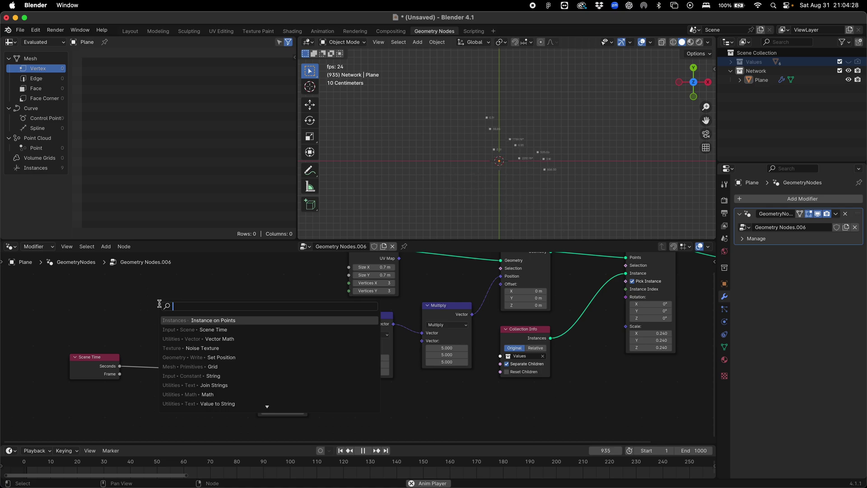
text(add)
key(Return)
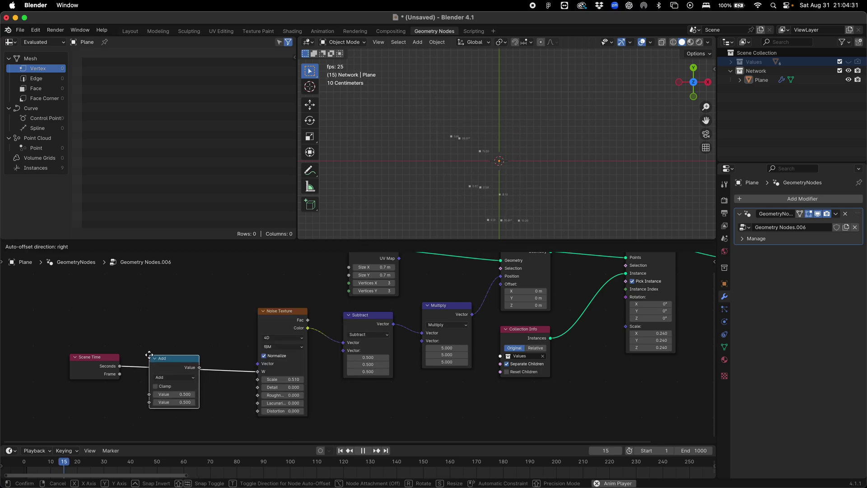
click(152, 356)
click(171, 374)
click(166, 416)
drag(179, 399, 185, 399)
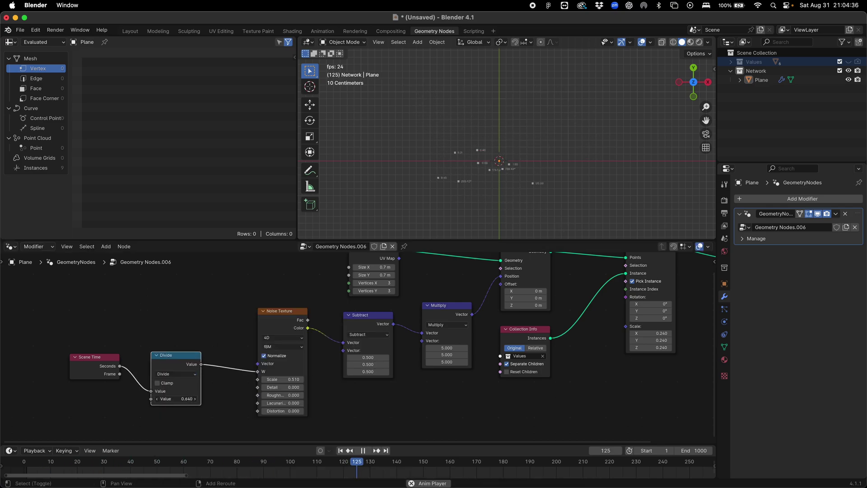
click(179, 398)
text(2)
key(Return)
- Retune the Noise Texture scale and move the Group Output node further right
shift+drag(282, 379, 303, 380)
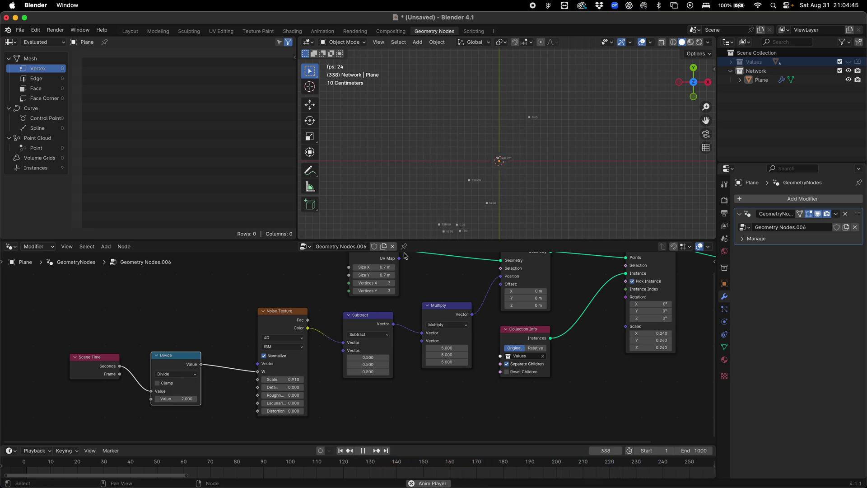
scroll(507, 138, down, 1)
drag(285, 379, 282, 380)
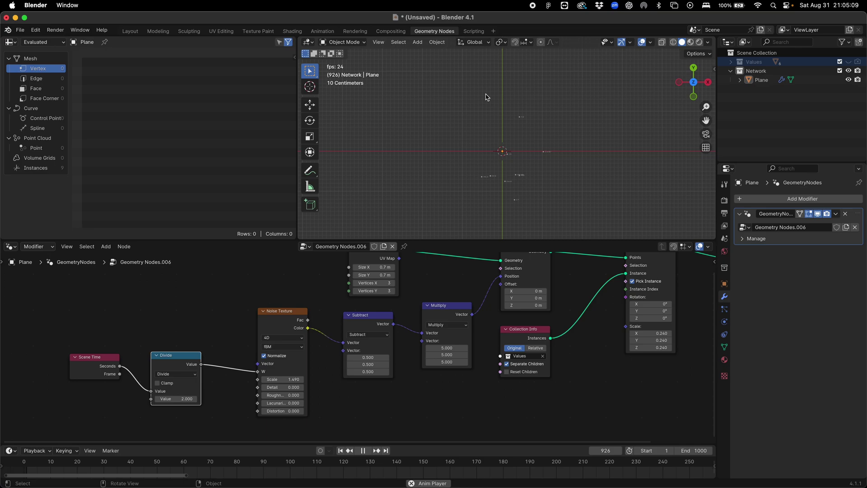
key(Return)
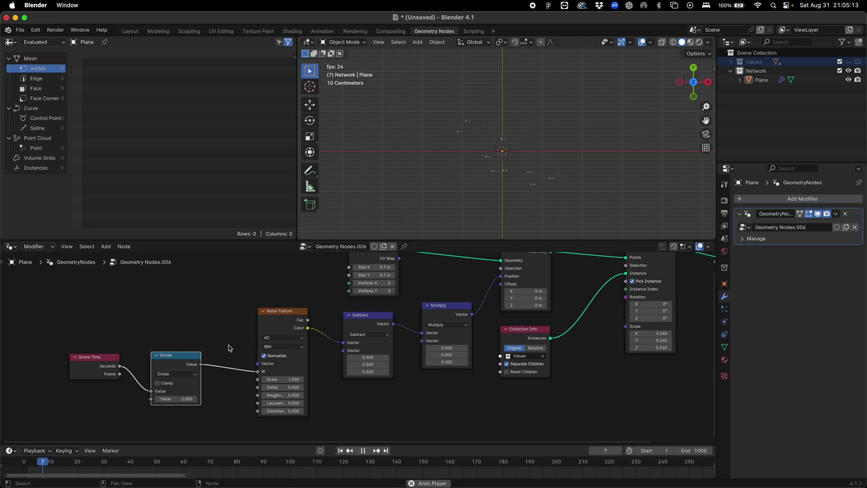
click(284, 380)
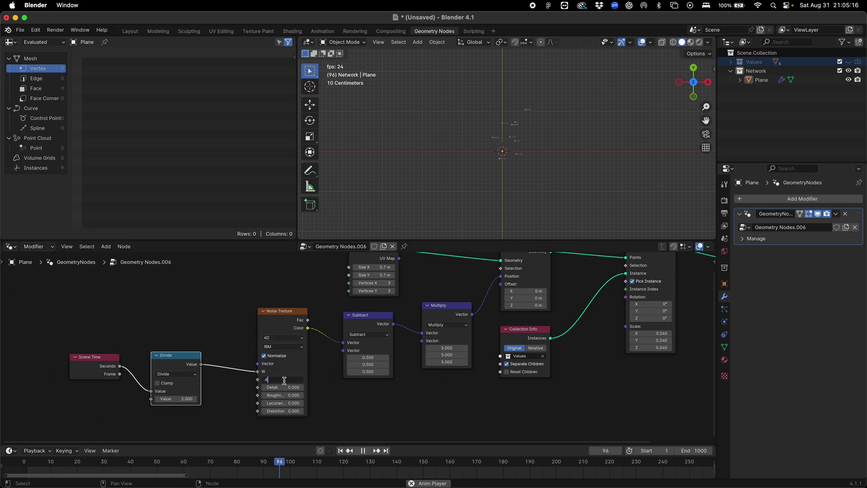
key(Return)
middle_drag(467, 278, 134, 320)
drag(437, 300, 609, 303)
- Insert a Set Material node before Group Output assigning the material 'Material'
key(shift+a)
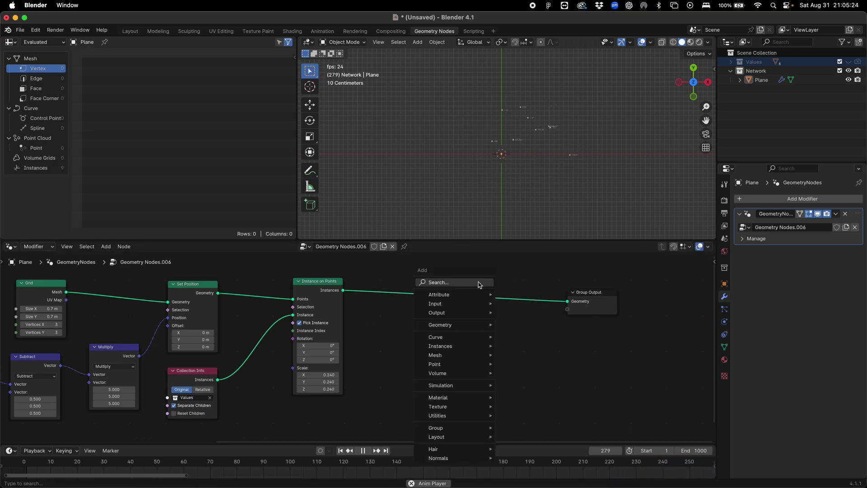
text(set mat)
key(Return)
click(514, 323)
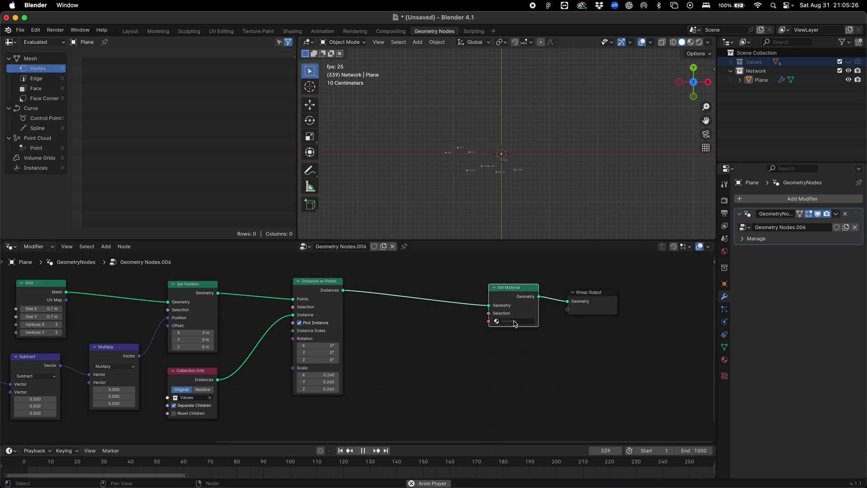
click(514, 322)
click(520, 334)
- In a Shader Editor, create a new material using Emission instead of Principled BSDF, and preview it rendered
click(10, 42)
click(46, 126)
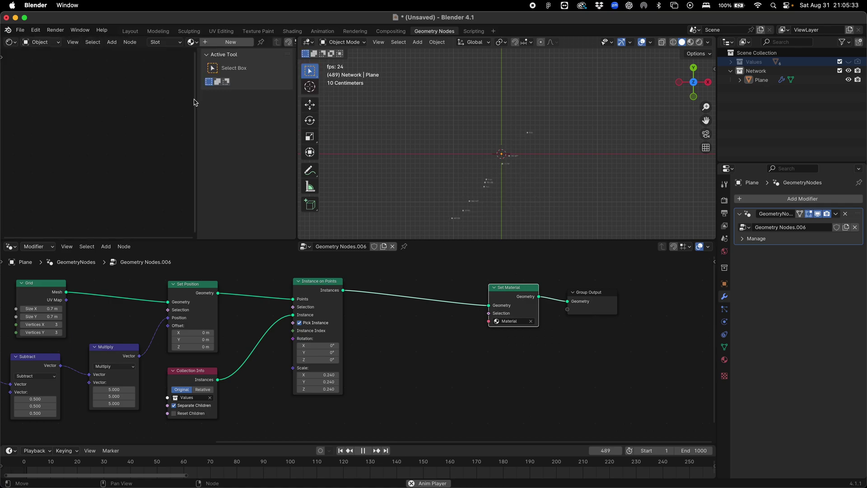
drag(197, 100, 343, 110)
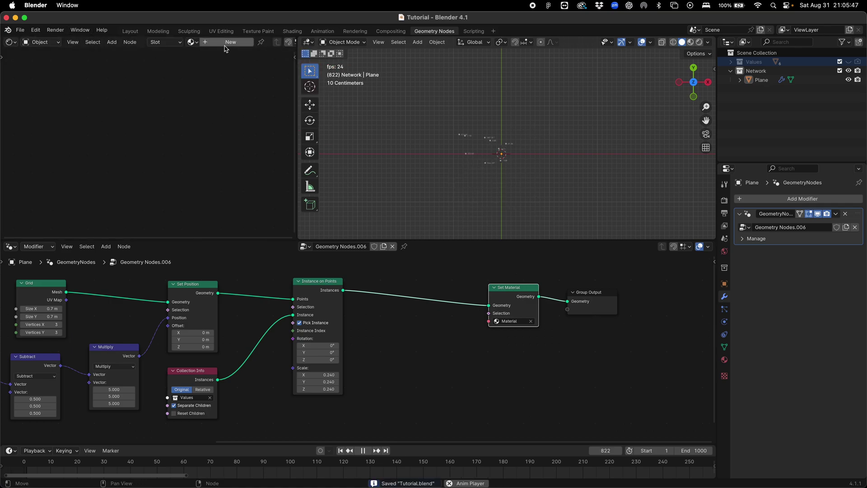
click(228, 42)
scroll(132, 182, up, 3)
click(148, 110)
key(x)
key(shift+a)
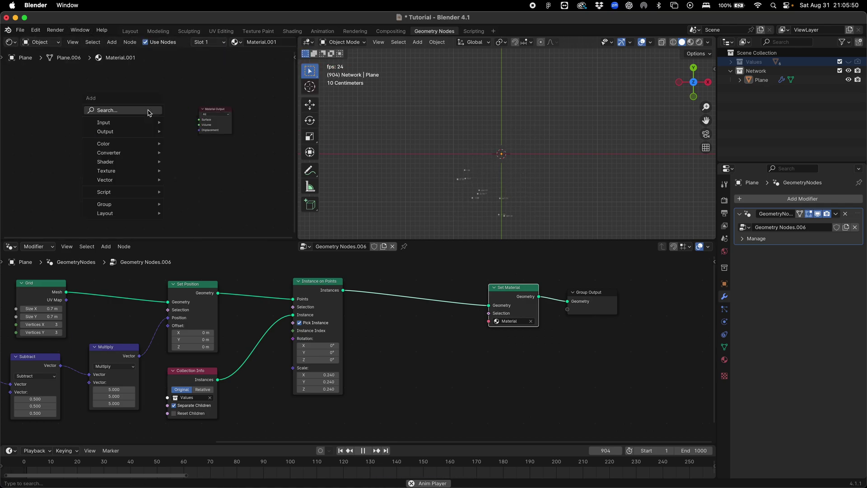
click(148, 110)
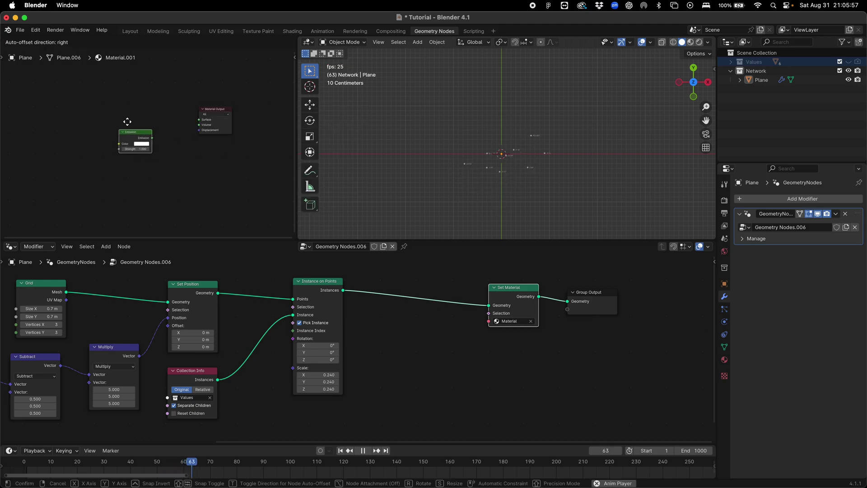
click(139, 104)
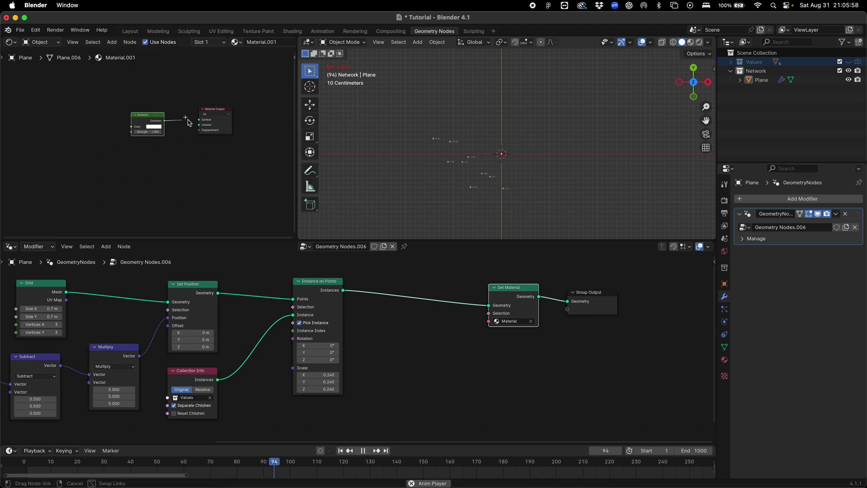
click(700, 43)
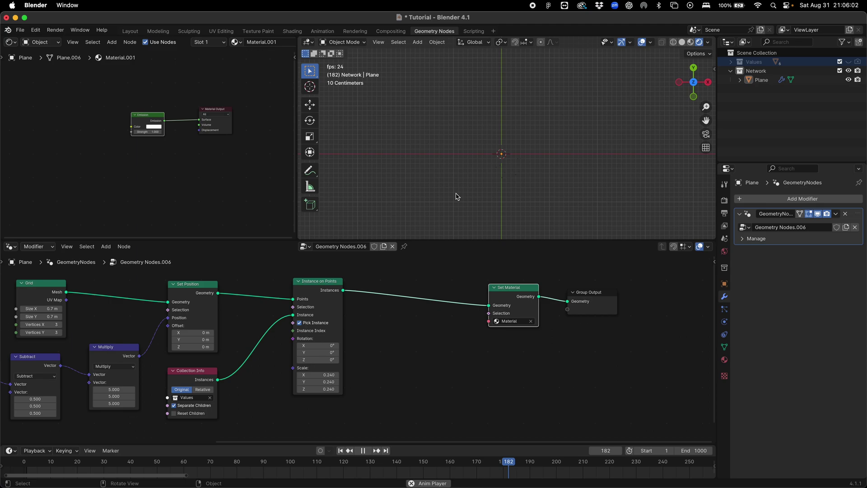
key(space)
- Darken the world background colour to black and hide the viewport overlays
click(725, 200)
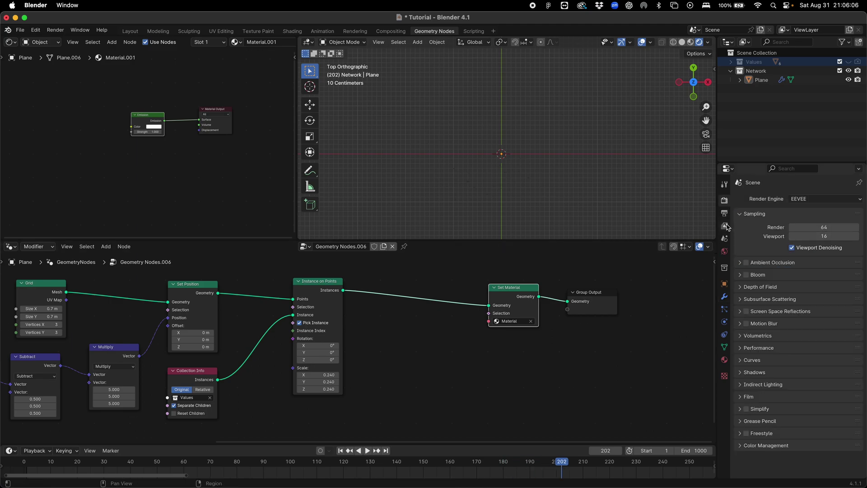
click(725, 252)
click(804, 260)
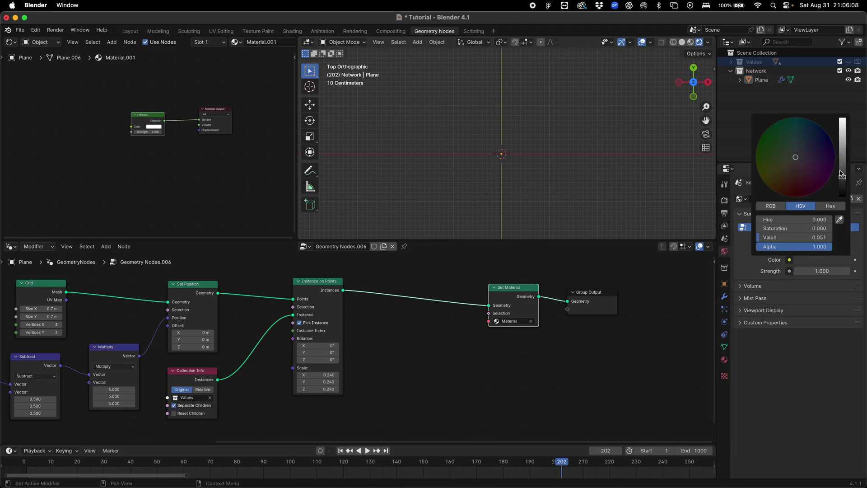
drag(842, 178, 842, 196)
click(640, 43)
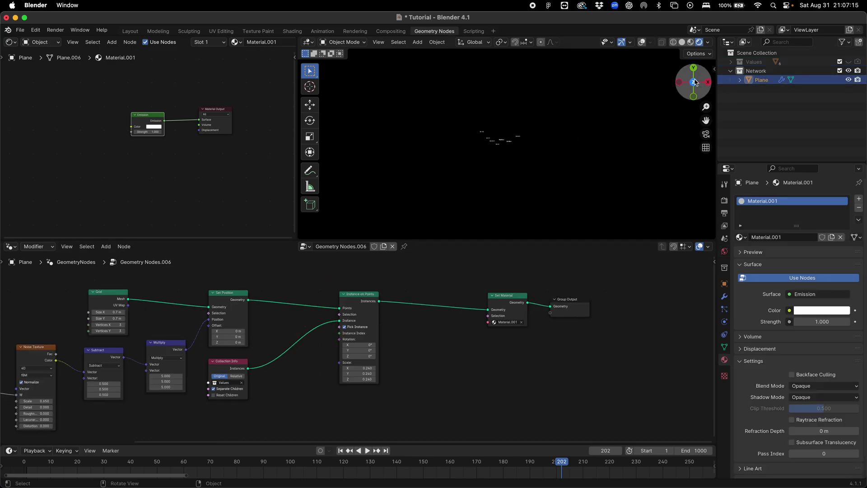
- Switch to top view, replay the animation, and move the Grid node further left
scroll(533, 135, up, 3)
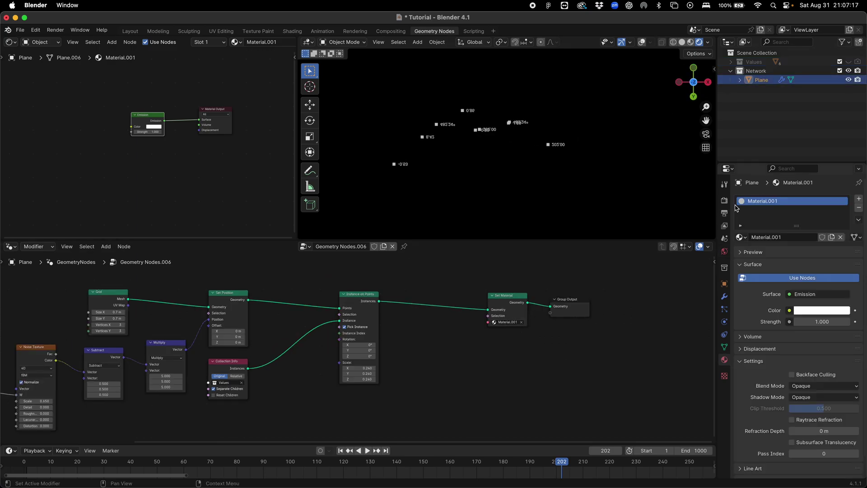
click(693, 82)
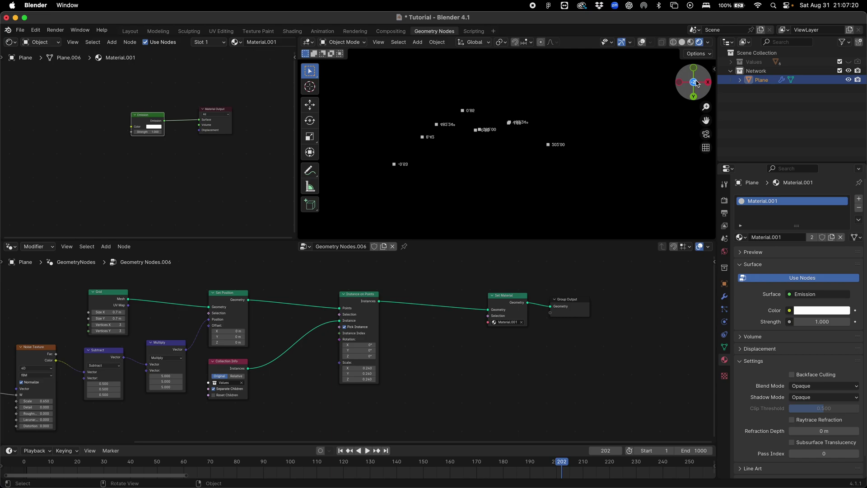
key(space)
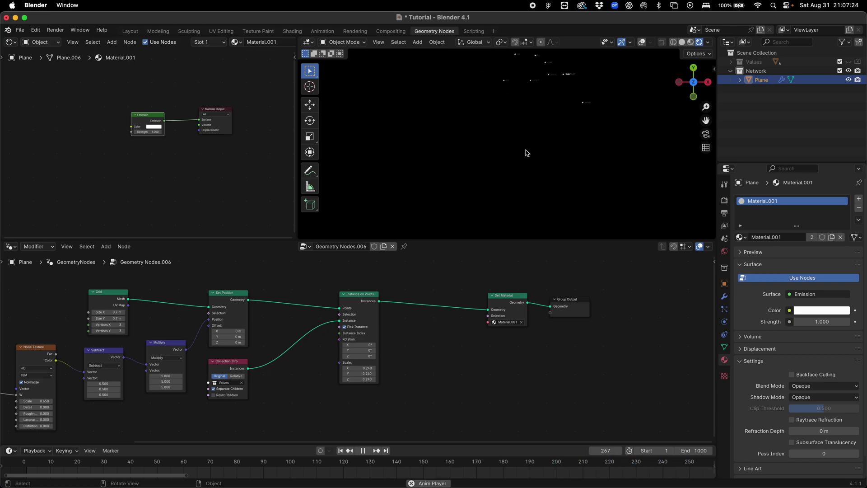
click(602, 176)
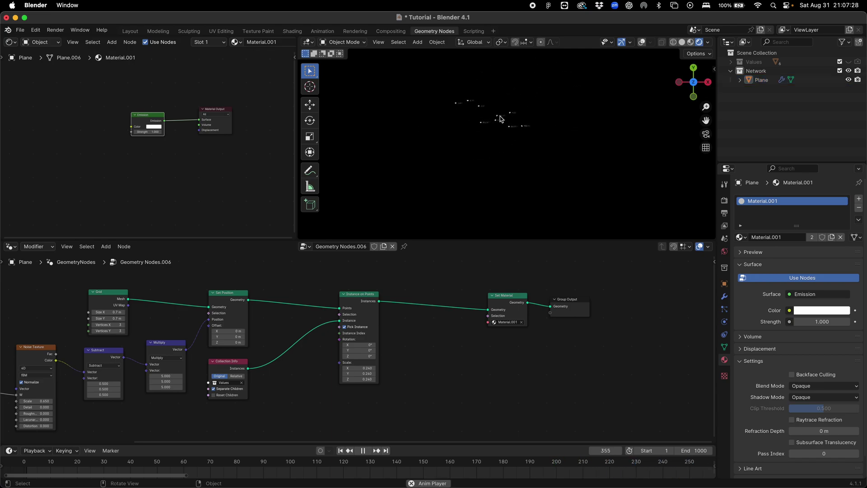
middle_drag(224, 304, 302, 308)
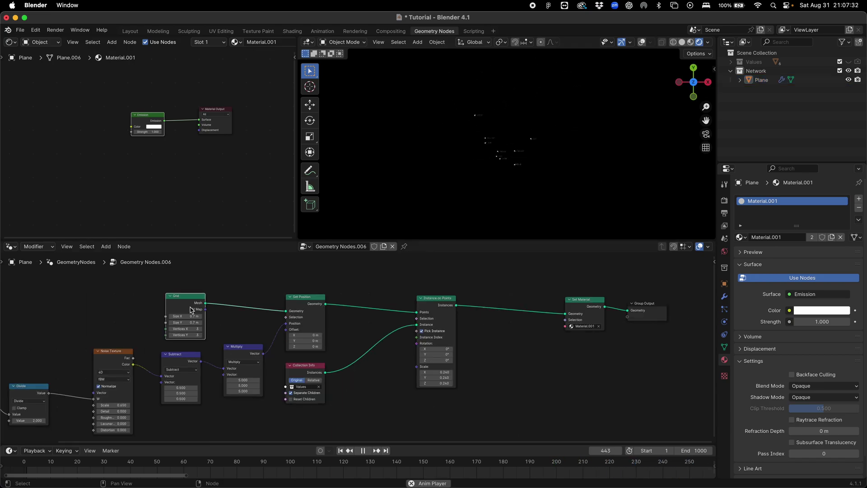
drag(190, 307, 140, 304)
- Add a Mesh to Curve node fed by the Grid mesh
middle_drag(251, 301, 293, 333)
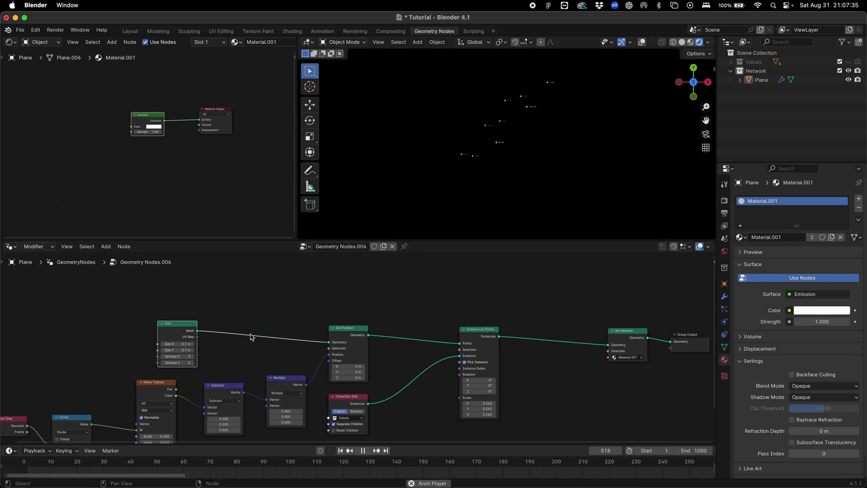
key(shift+a)
click(313, 306)
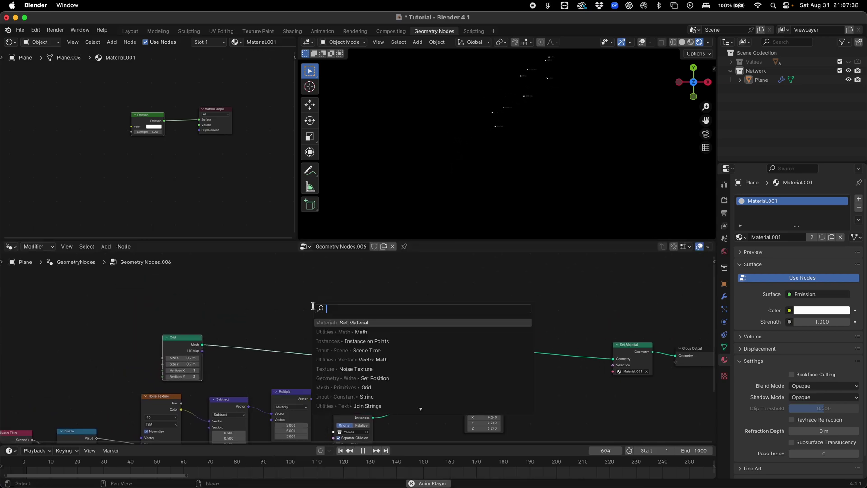
text(mes)
click(337, 378)
click(334, 300)
drag(202, 344, 334, 319)
- Add a Curve to Mesh node after Mesh to Curve
key(shift+a)
click(379, 297)
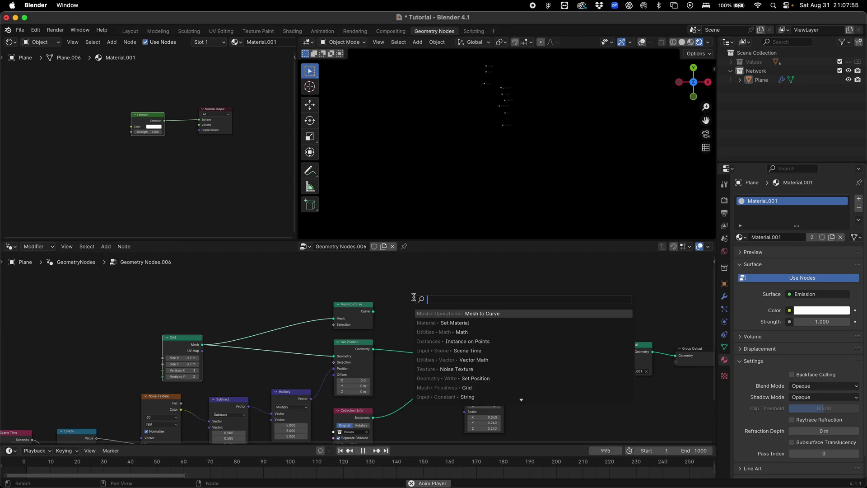
text(curve to)
key(Return)
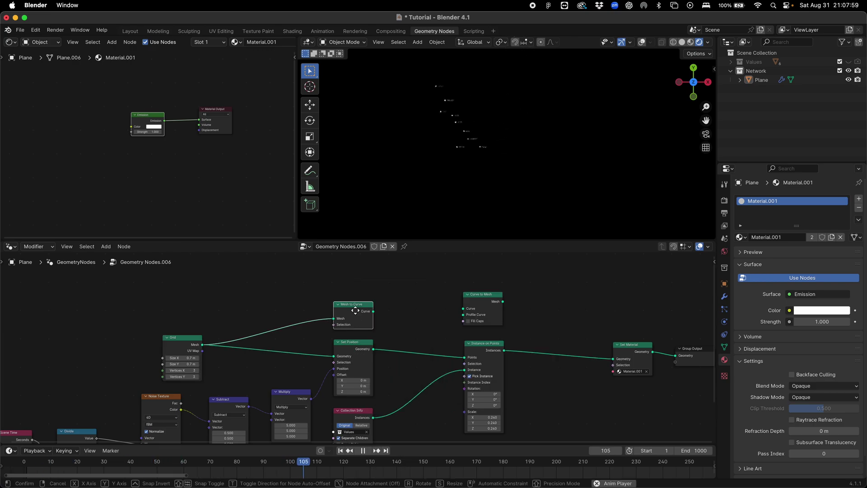
click(481, 294)
- Add a Curve Circle of radius 0.02 and connect it as the profile curve
key(shift+a)
text(curve cir)
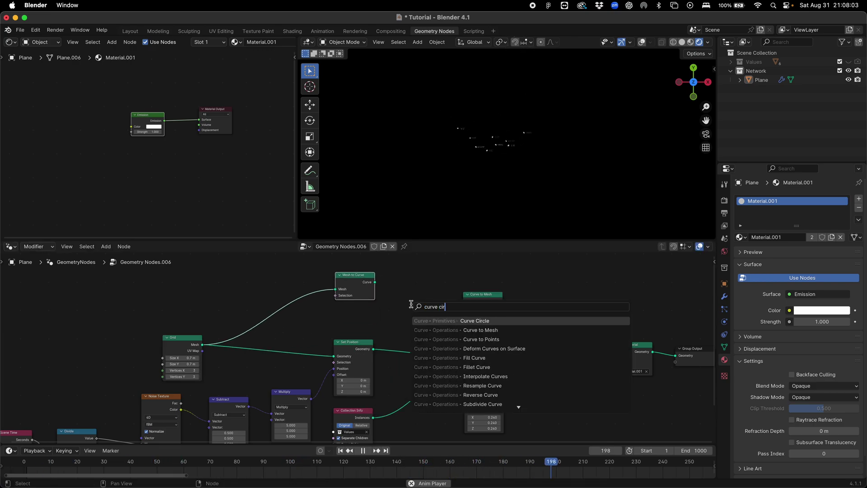
key(Return)
click(357, 318)
double_click(360, 327)
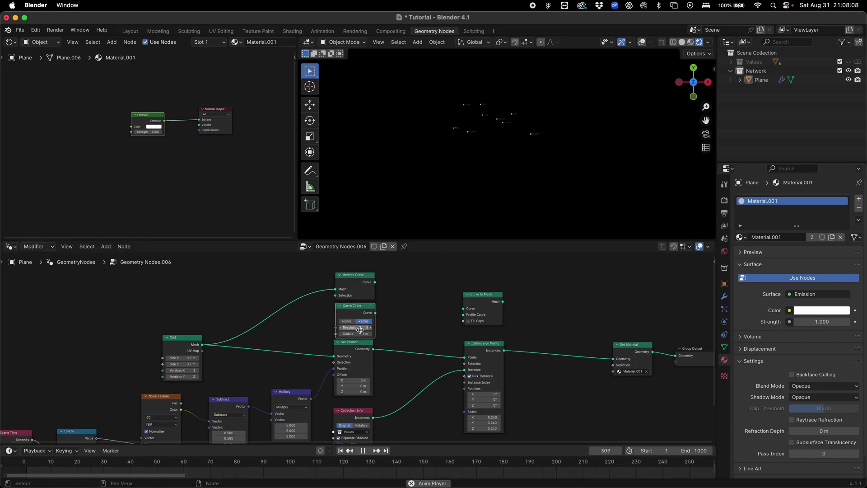
text(.025)
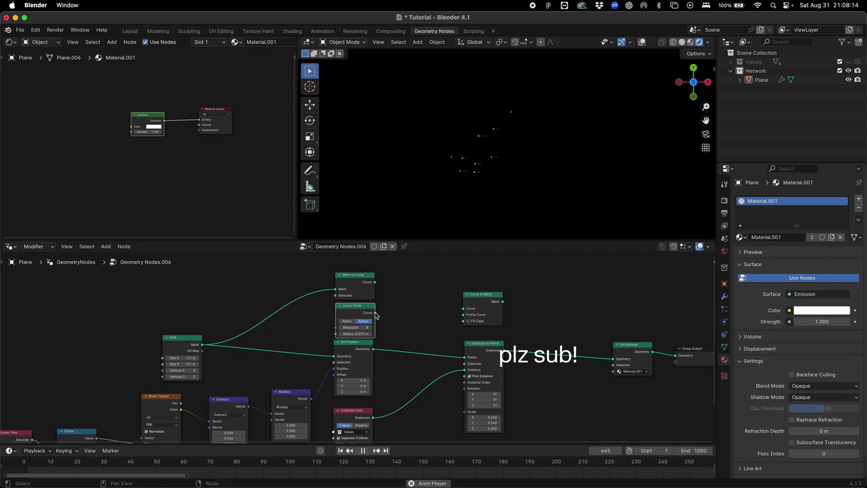
drag(375, 314, 460, 320)
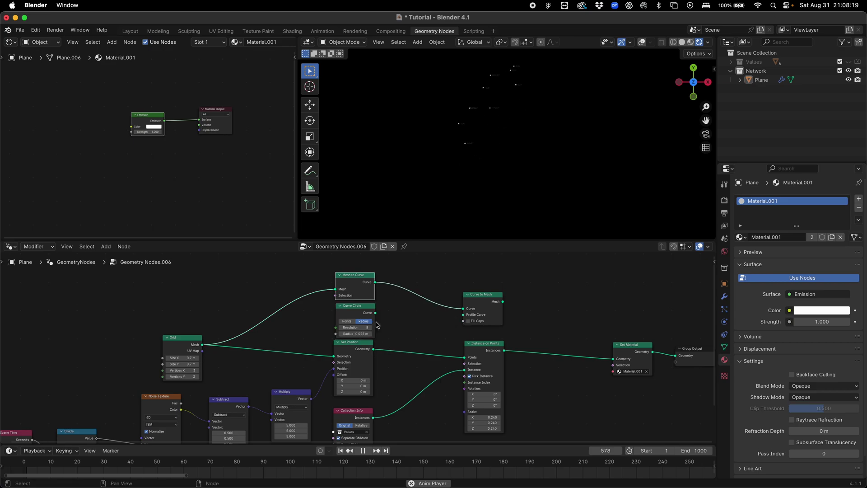
drag(376, 313, 463, 315)
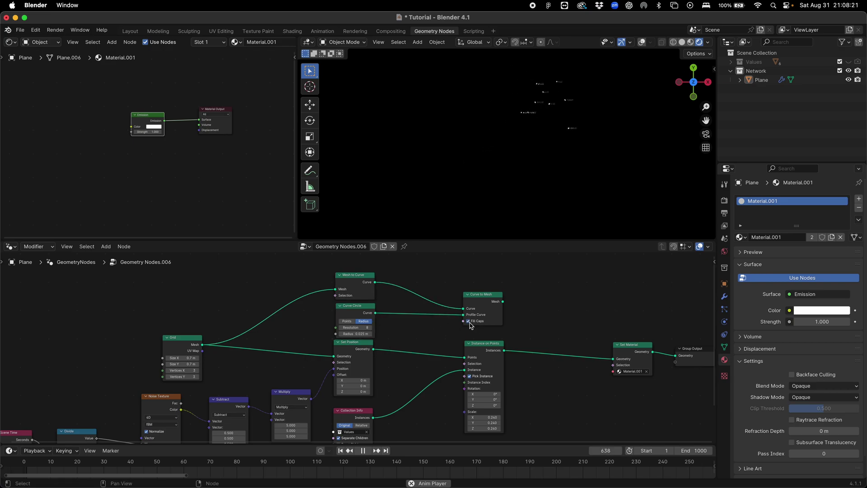
- Add a Join Geometry node before Group Output and feed the tube mesh into it
key(shift+a)
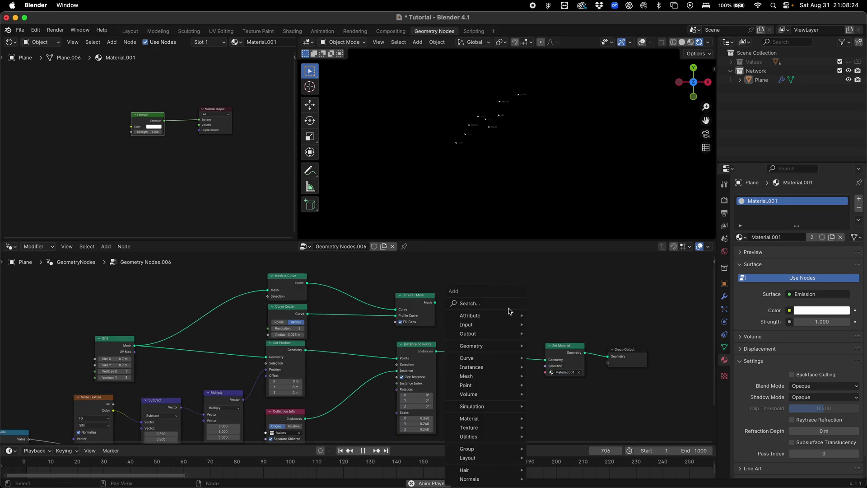
click(508, 305)
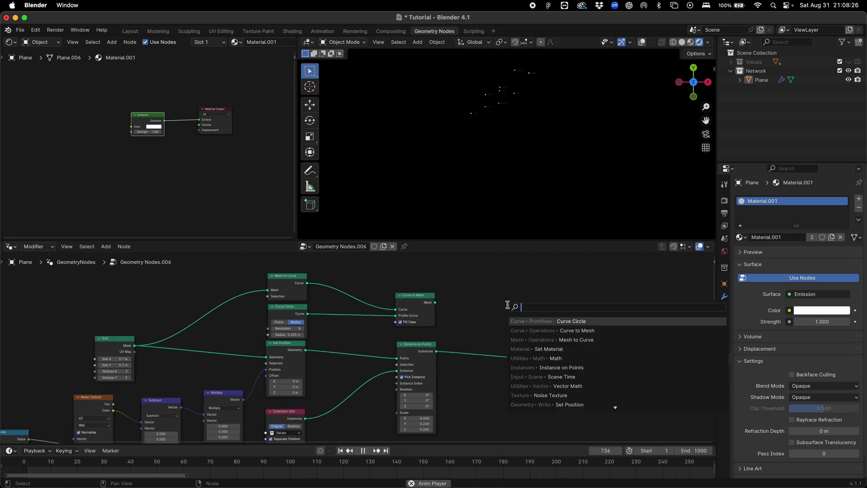
text(join)
key(Down)
key(Return)
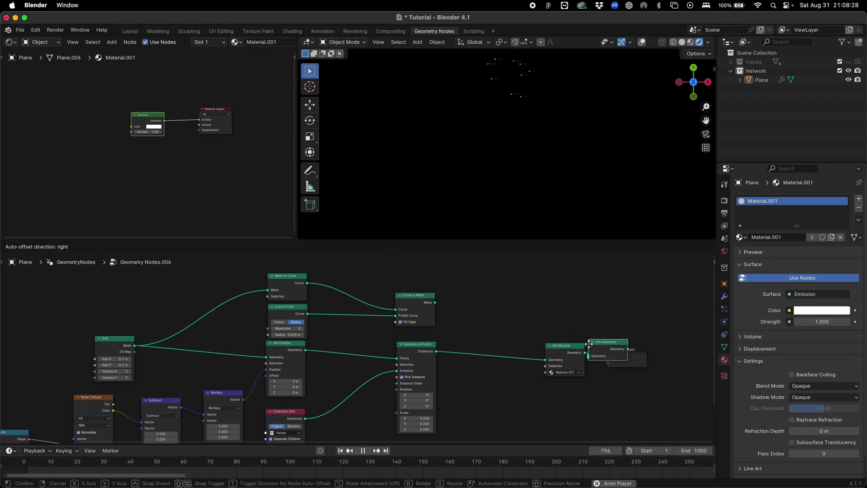
click(606, 344)
scroll(588, 343, right, 4)
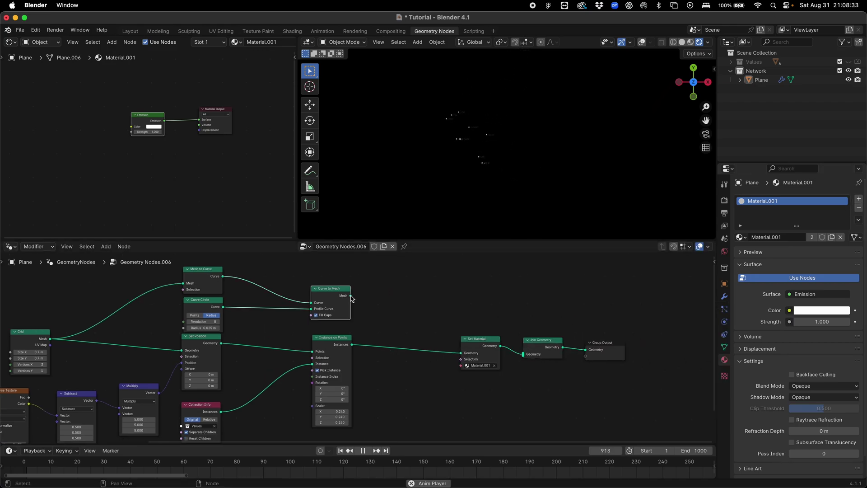
drag(351, 296, 522, 359)
- Stop playback, switch to Solid shading, and rearrange Mesh to Curve, Curve Circle and Set Position
key(space)
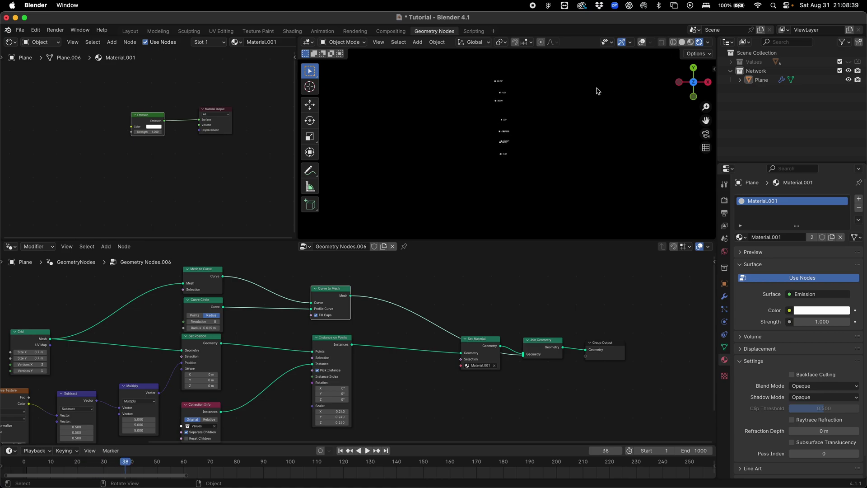
click(682, 44)
middle_drag(196, 305, 199, 302)
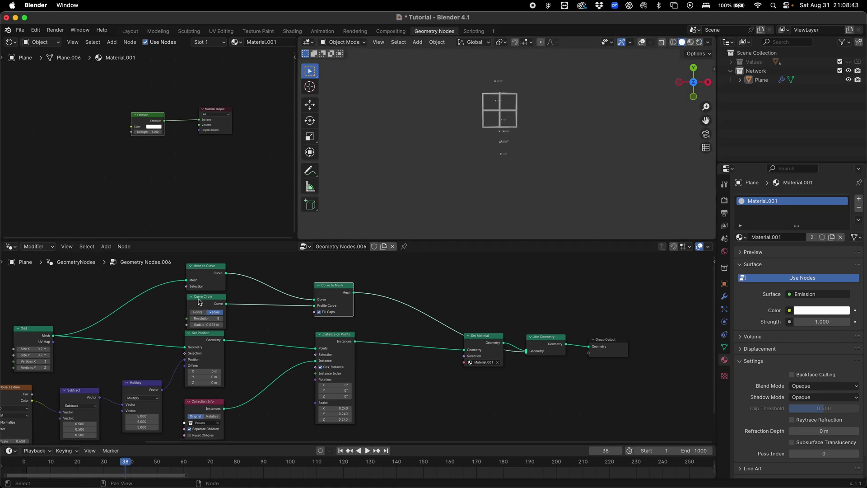
drag(199, 300, 245, 299)
drag(205, 267, 257, 266)
scroll(492, 109, up, 2)
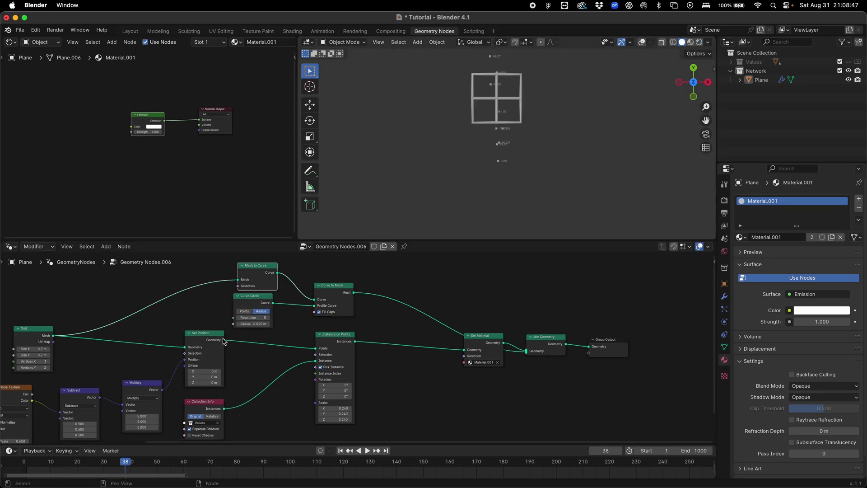
drag(210, 333, 238, 280)
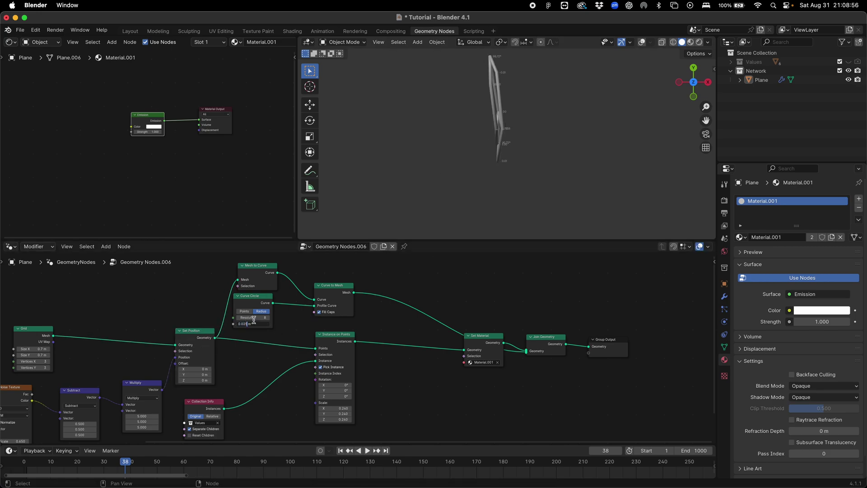
- Divide the Curve Circle radius by 2 and then by 4, down to 0.00313 m
text(/2)
key(Return)
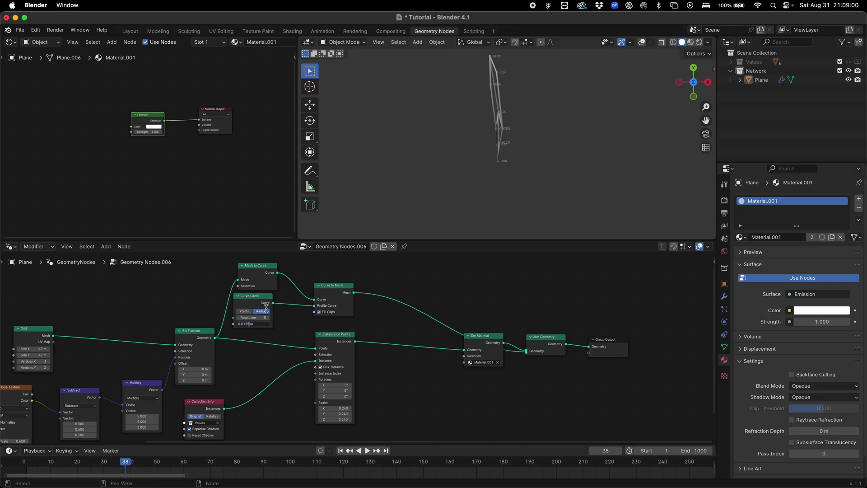
text(/4)
key(Return)
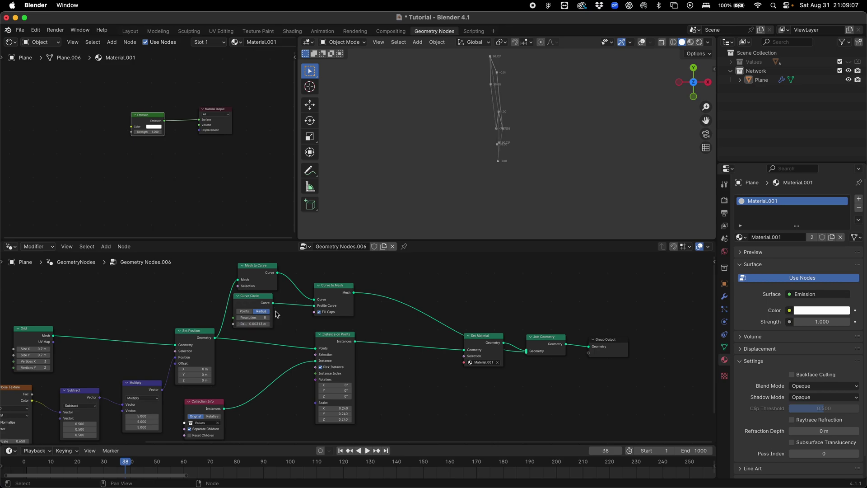
scroll(487, 135, up, 6)
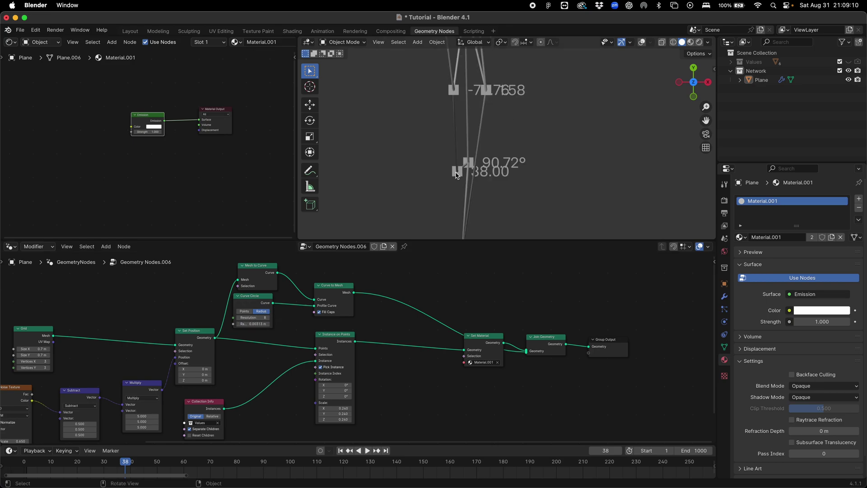
scroll(481, 98, down, 8)
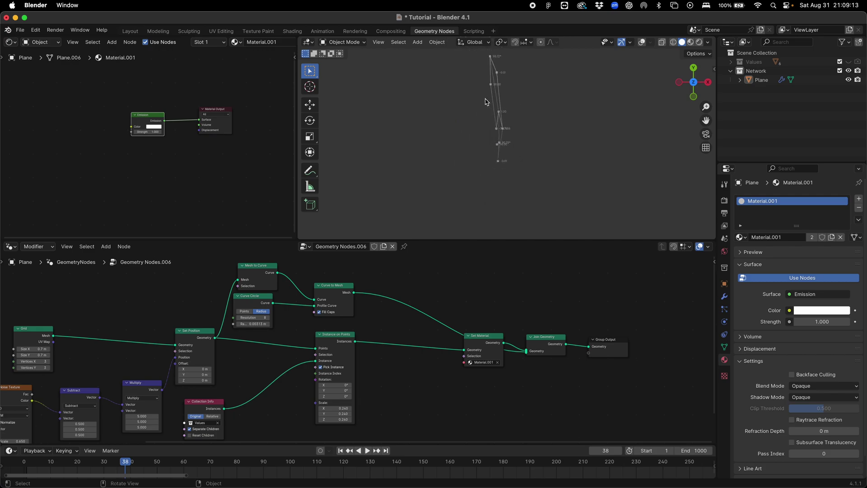
- Duplicate Set Material onto the tube branch and assign it 'Material'
scroll(494, 102, up, 7)
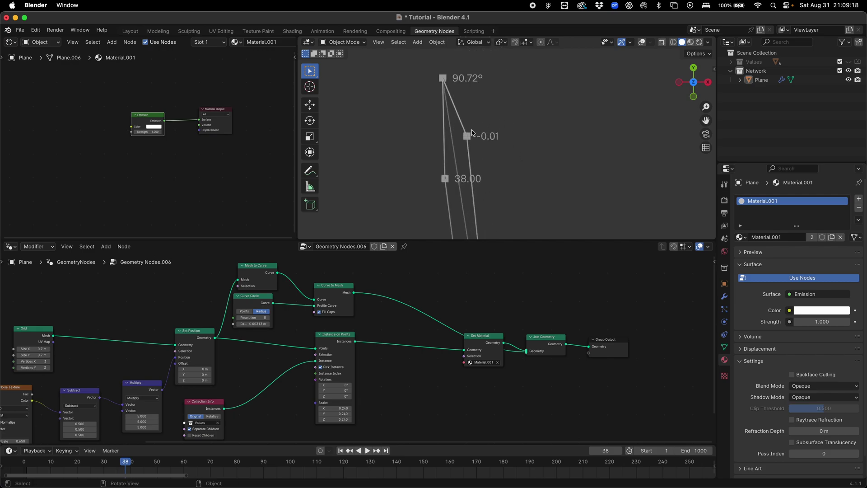
scroll(494, 212, down, 5)
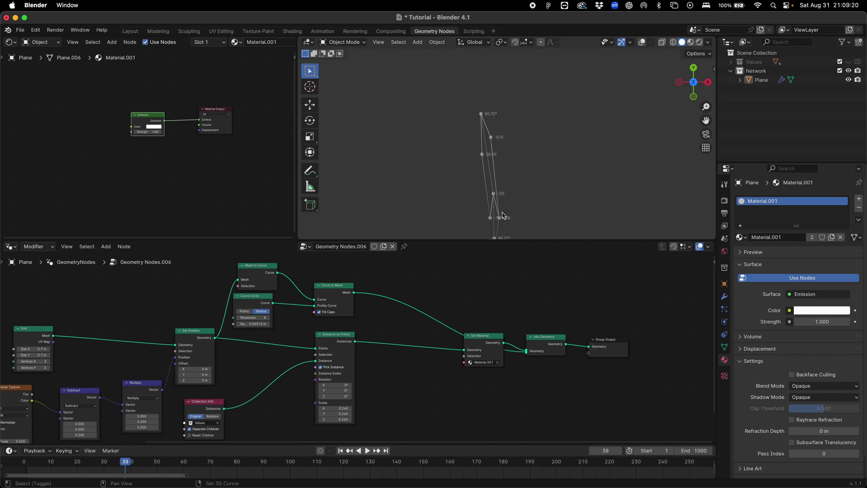
key(shift+a)
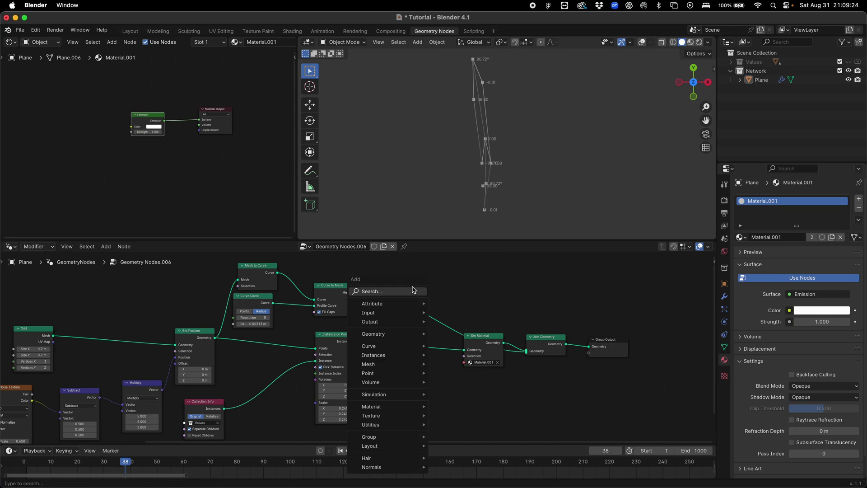
click(481, 344)
key(shift+d)
click(404, 300)
click(406, 318)
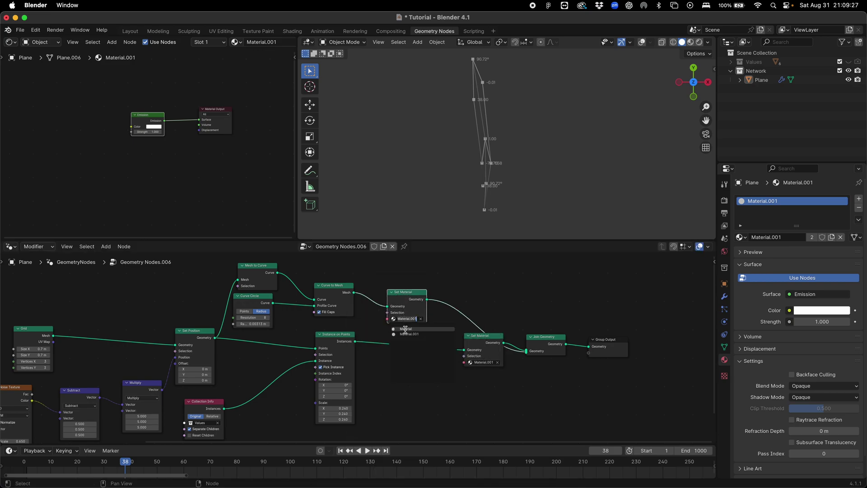
click(406, 331)
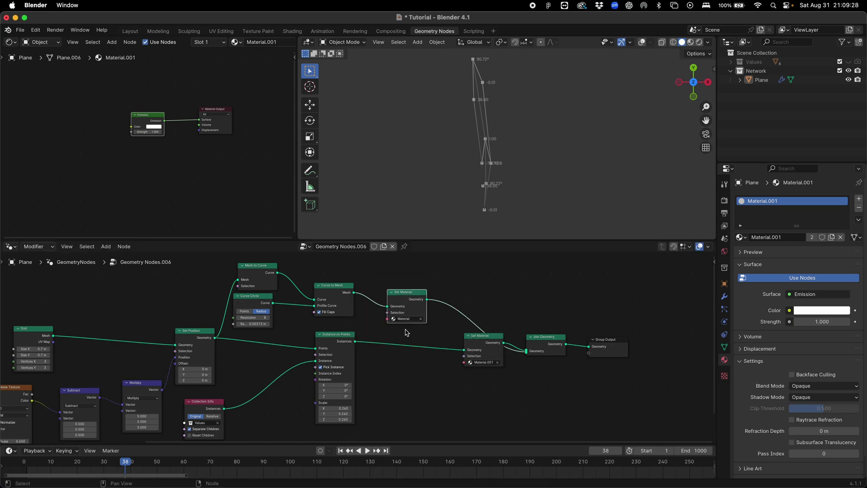
- Put 'Material' in a second material slot and rebuild its shader as an Emission node
click(857, 199)
click(741, 255)
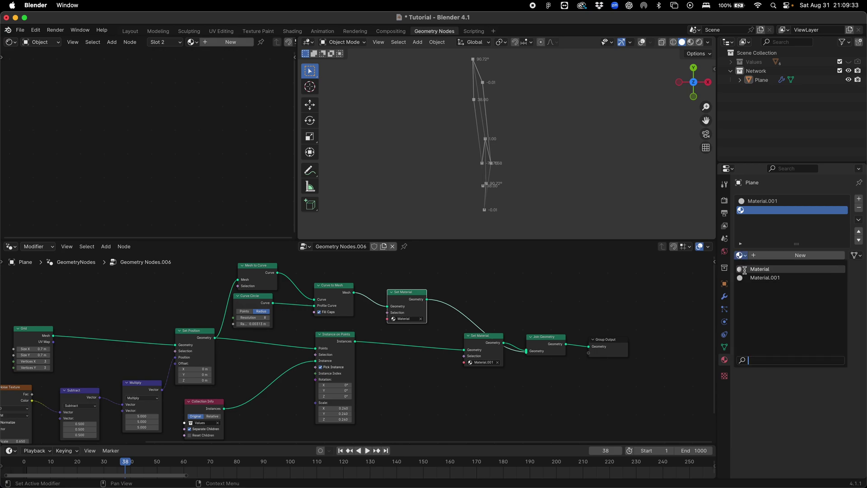
click(759, 268)
key(x)
key(shift+a)
text(emssi)
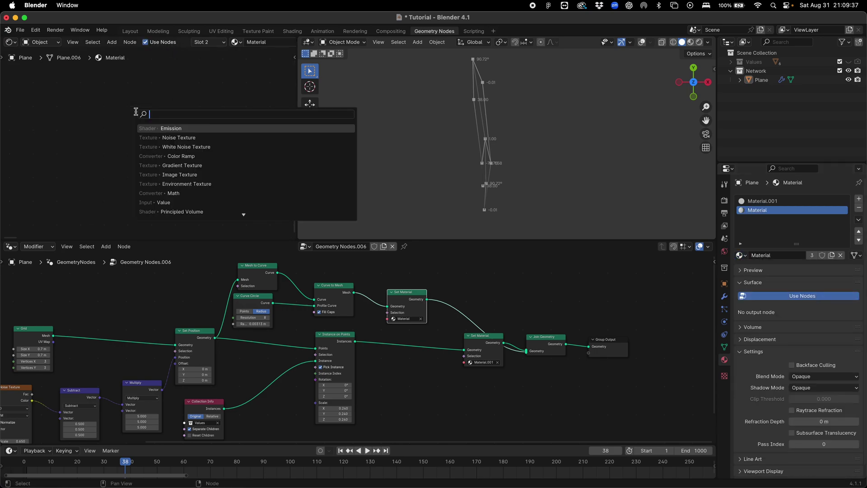
key(Return)
click(138, 137)
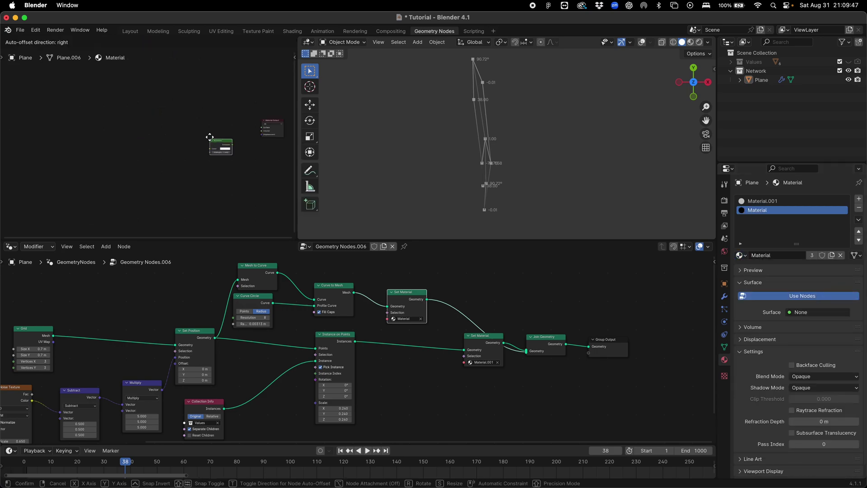
click(210, 137)
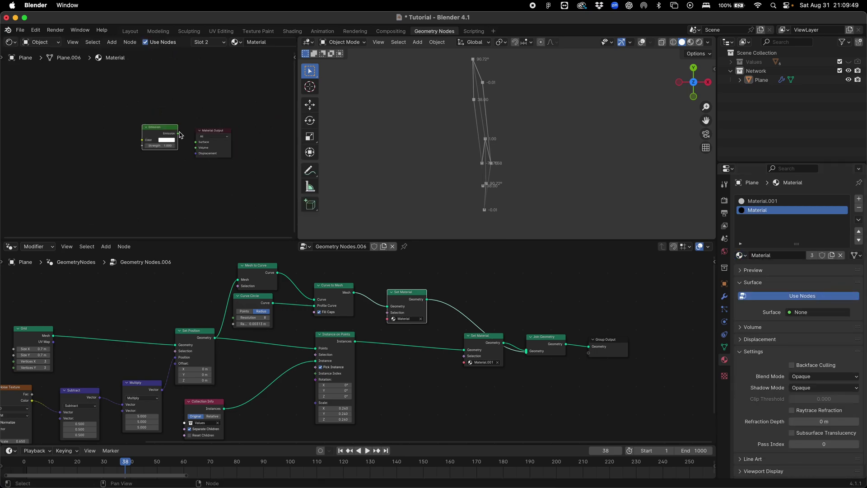
drag(178, 133, 158, 134)
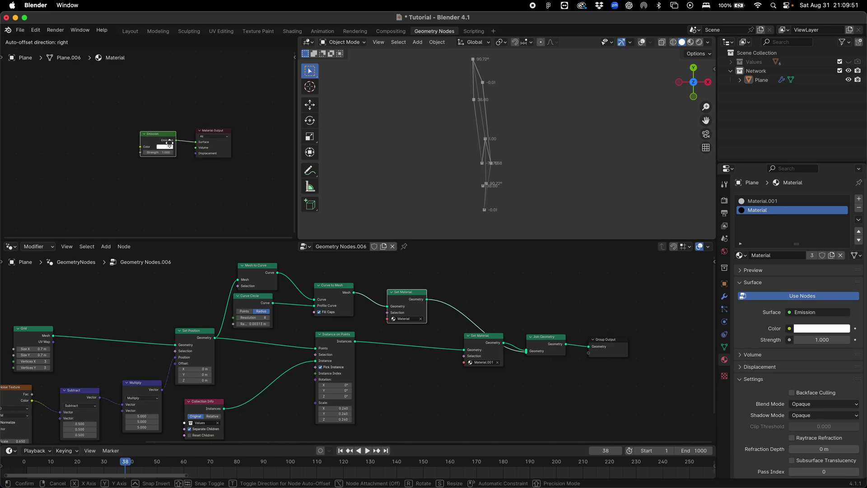
- Set the Emission colour to a 0.5 grey
click(171, 151)
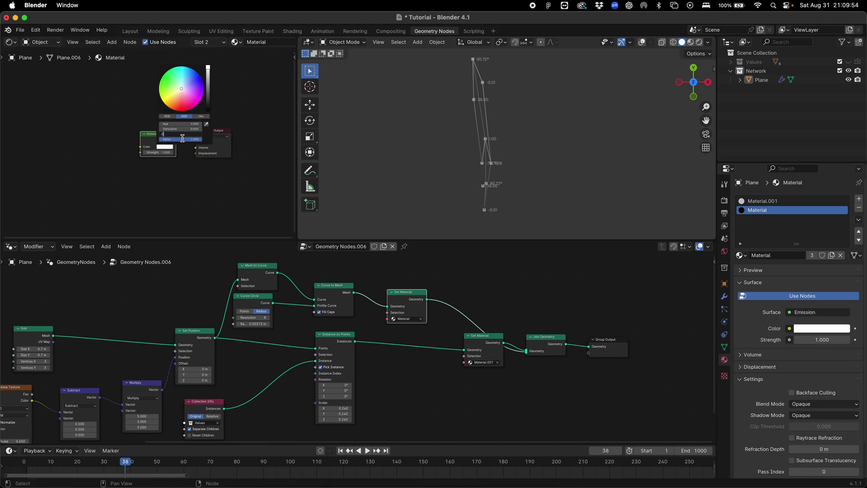
text(.5)
key(Return)
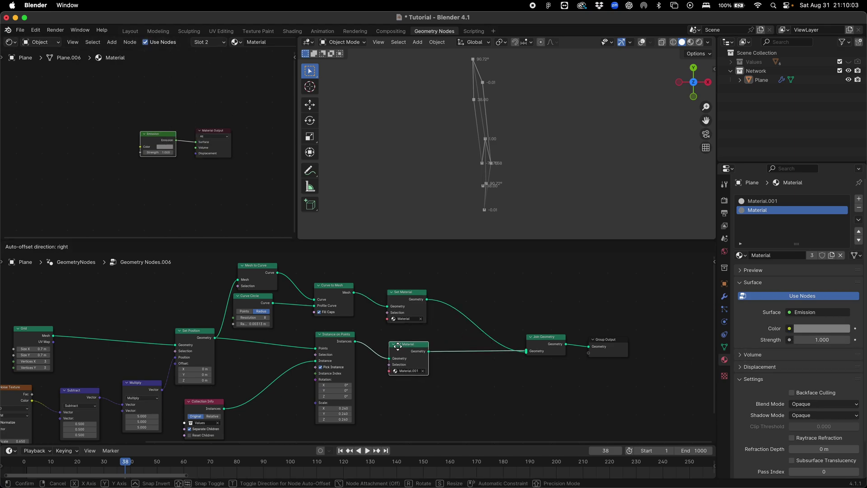
- Preview the network in Rendered shading and orbit in to inspect the small triangle of edges
click(699, 43)
scroll(493, 164, up, 10)
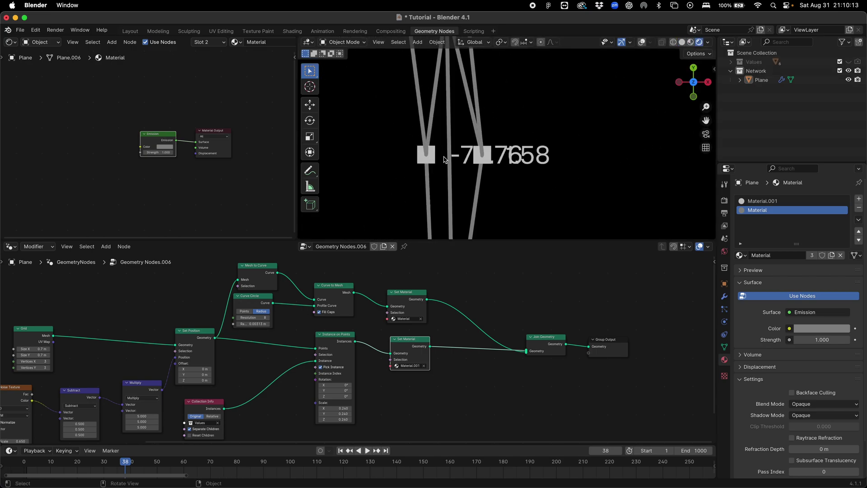
scroll(415, 132, down, 6)
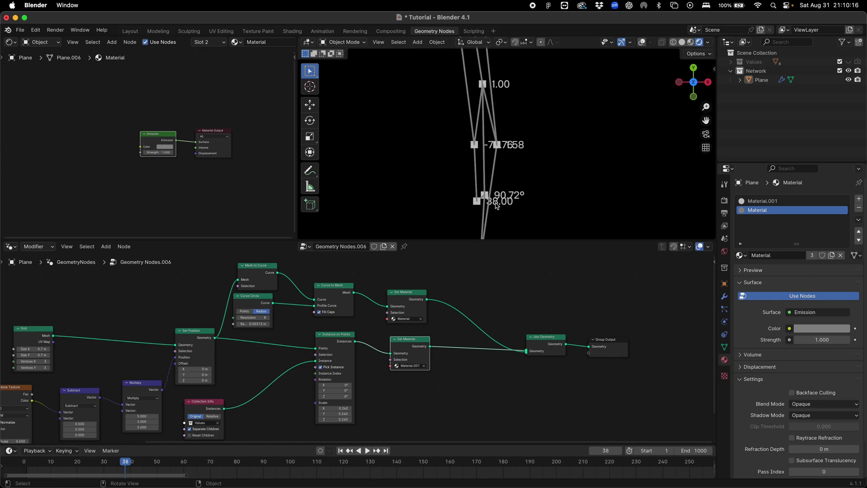
scroll(498, 179, down, 4)
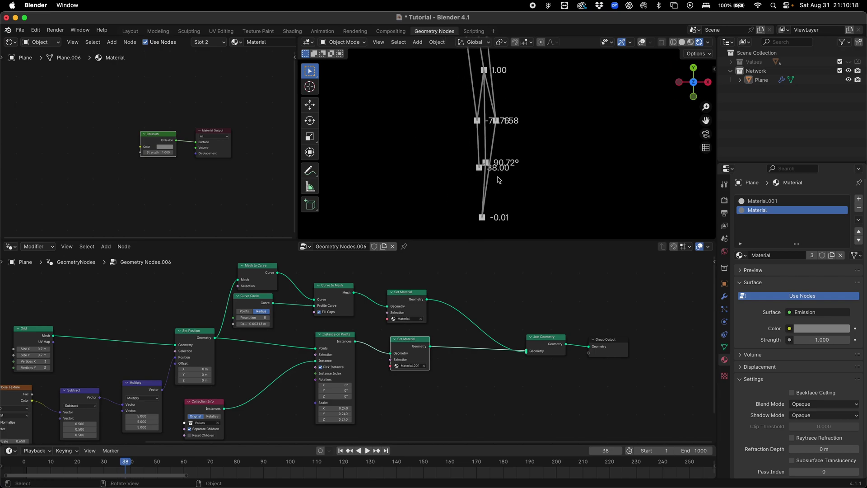
middle_drag(529, 142, 568, 88)
scroll(504, 162, up, 4)
shift+middle_drag(484, 206, 510, 125)
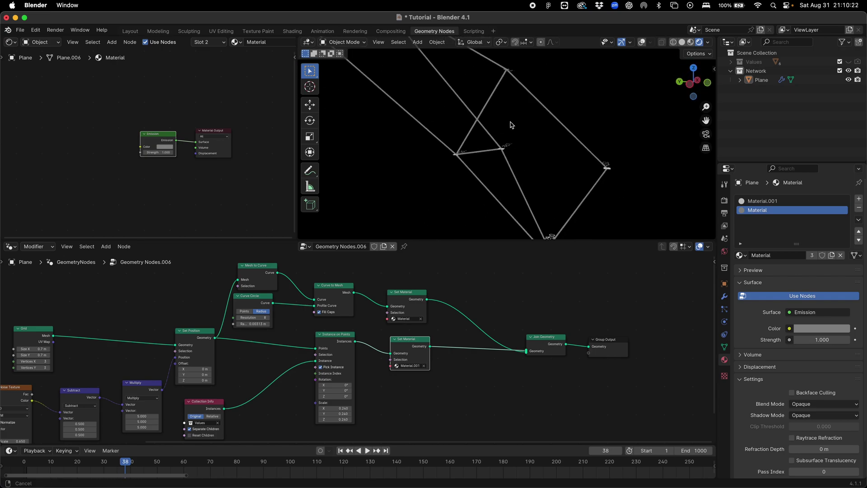
scroll(509, 141, up, 5)
middle_drag(485, 168, 542, 129)
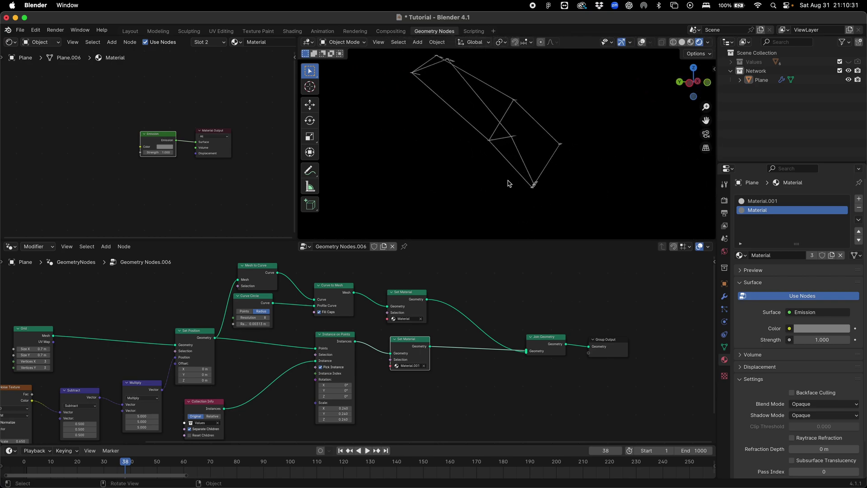
scroll(348, 328, up, 2)
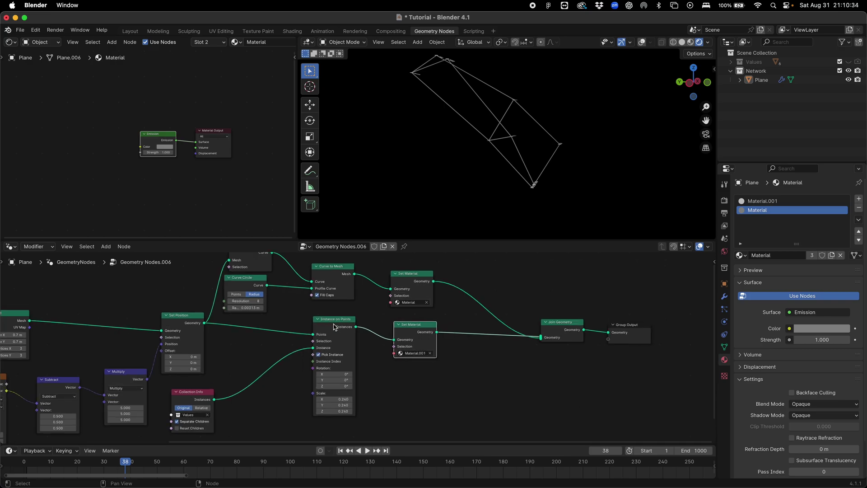
- Move Instance on Points left and Curve Circle right to open space in the node tree
drag(335, 327, 263, 331)
scroll(267, 297, up, 1)
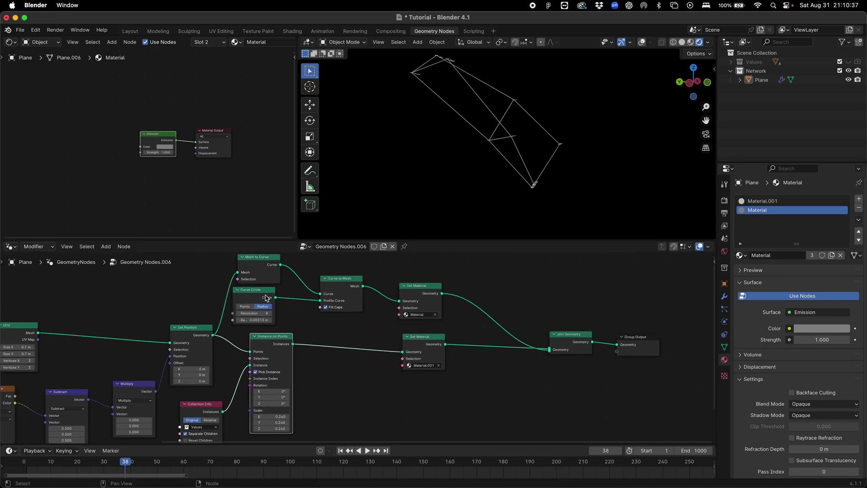
drag(266, 295, 280, 297)
scroll(280, 298, up, 1)
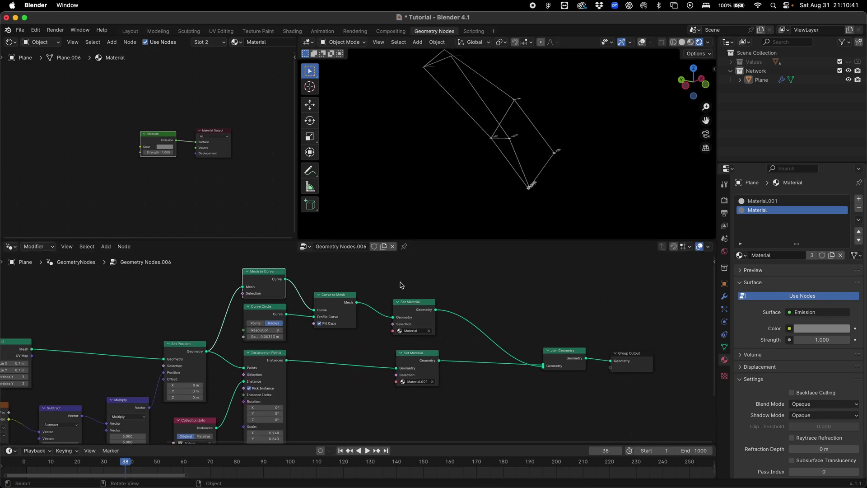
- Insert a Transform Geometry node after the label instances and raise its Translation Z to 0.5 m
key(shift+a)
mouse_move(348, 342)
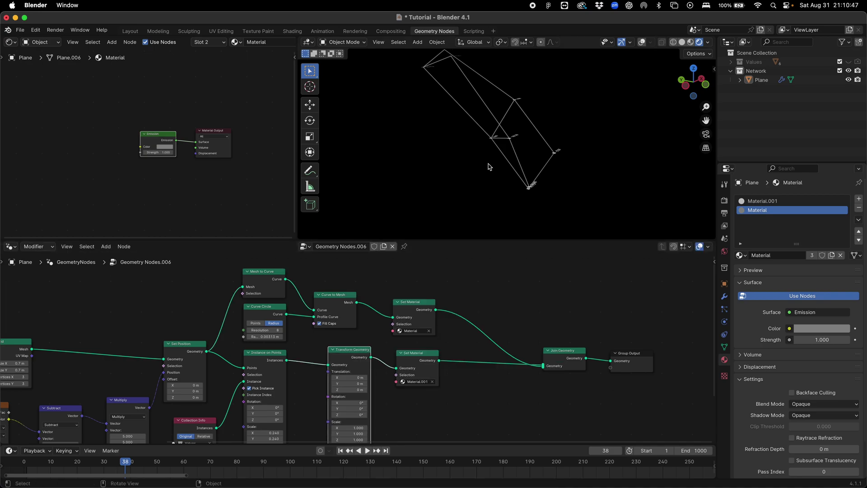
middle_drag(350, 417, 360, 328)
drag(361, 301, 368, 301)
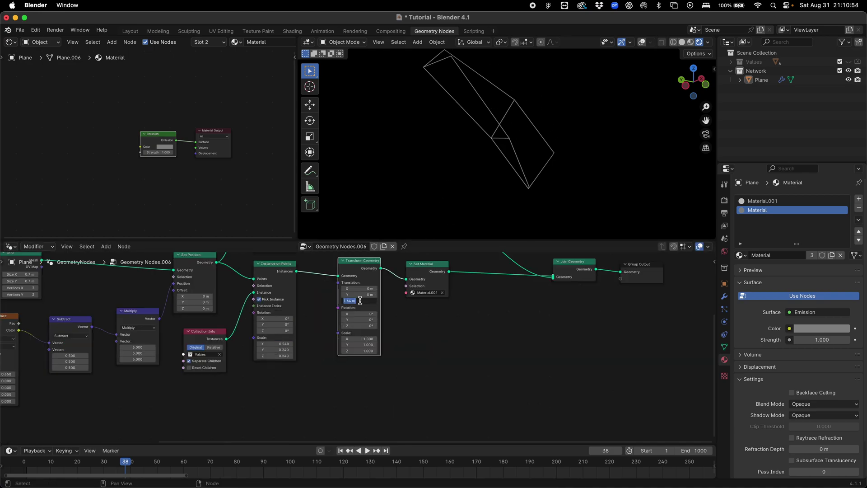
- Switch the viewport to top view and centre the network
scroll(498, 93, down, 8)
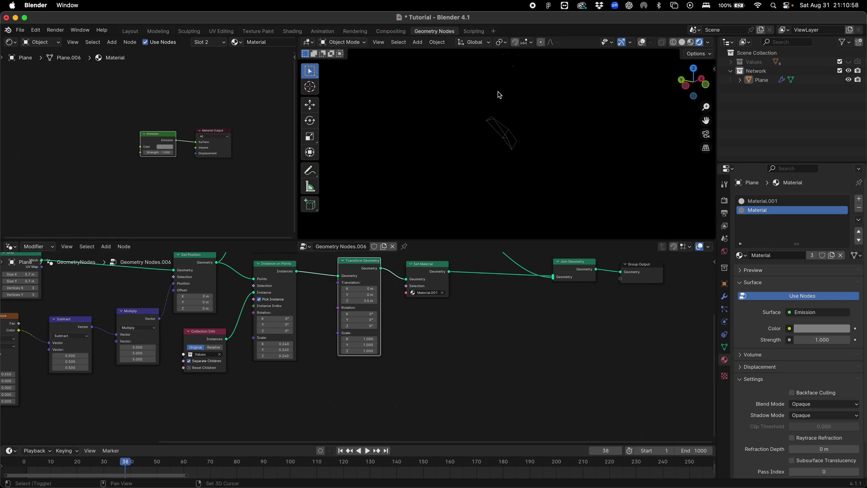
shift+middle_drag(527, 74, 479, 144)
click(694, 70)
scroll(495, 147, up, 8)
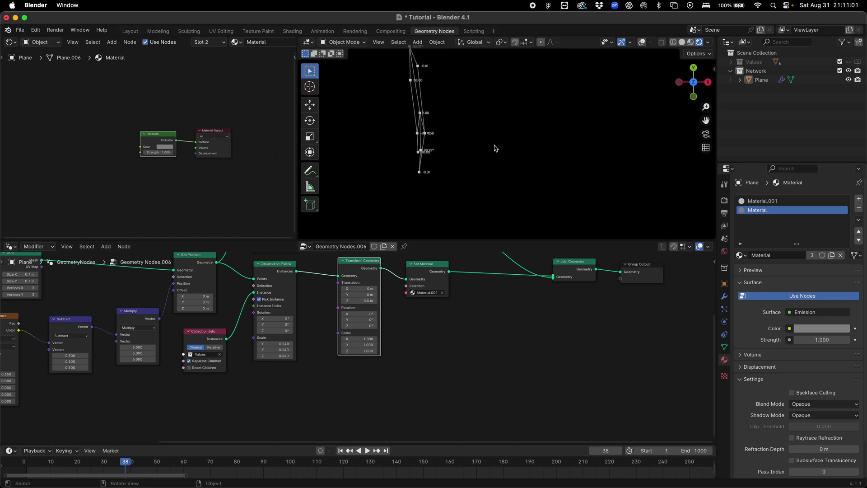
shift+middle_drag(374, 68, 481, 168)
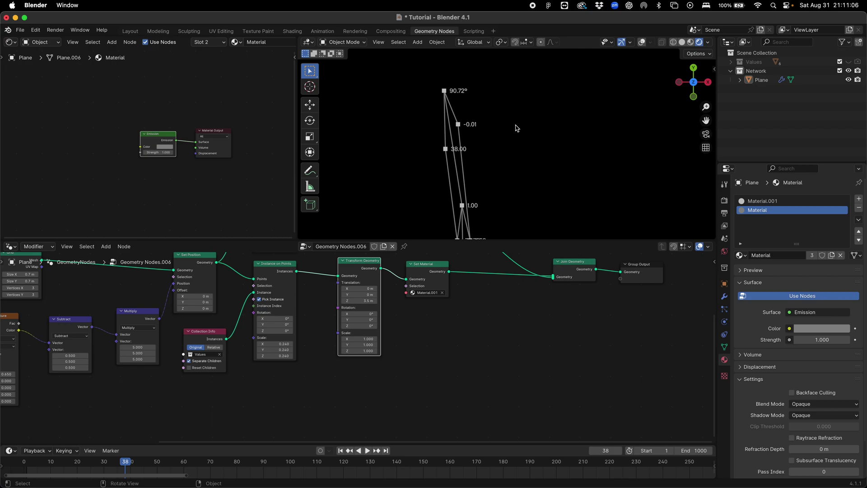
- Start animation playback, then step the Grid node's Vertices X up from 3 to 6
key(space)
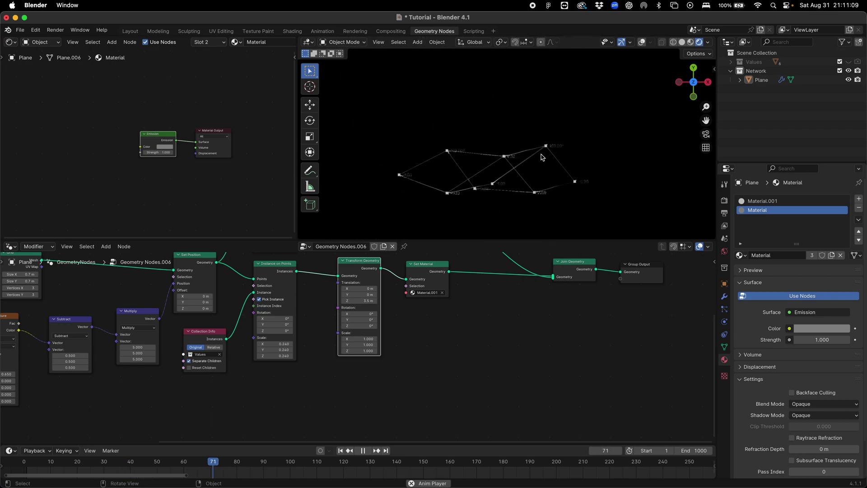
middle_drag(377, 301, 430, 361)
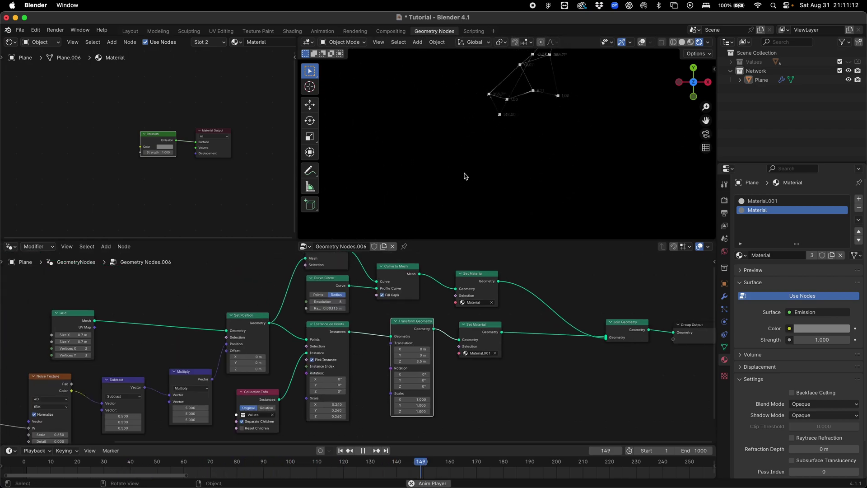
middle_drag(253, 331, 378, 325)
drag(203, 309, 188, 310)
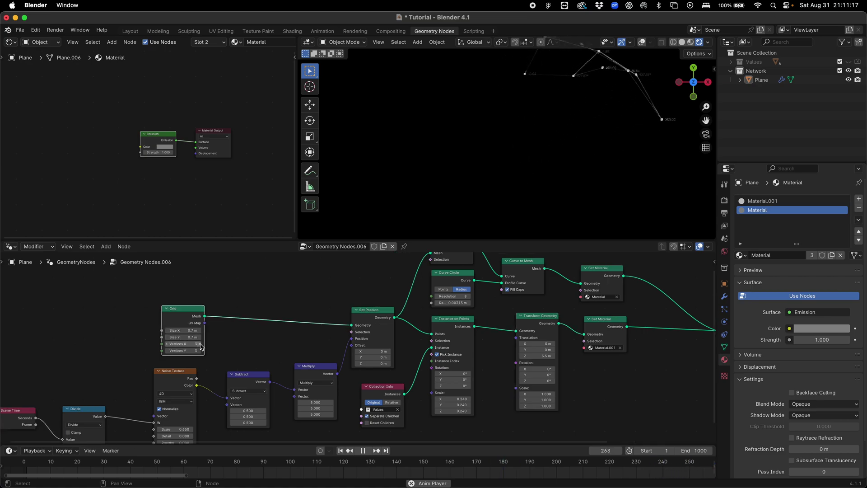
click(200, 344)
click(200, 345)
click(200, 345)
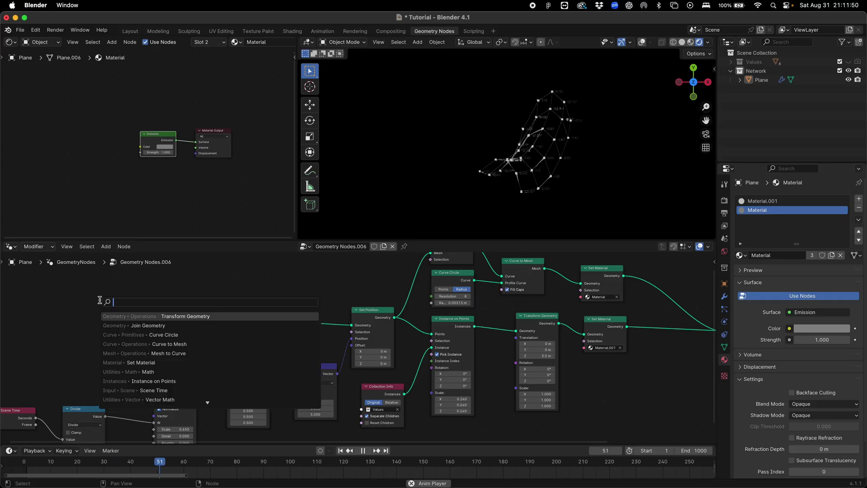
- Add an Ico Sphere node and feed its Mesh into Set Position
text(ico)
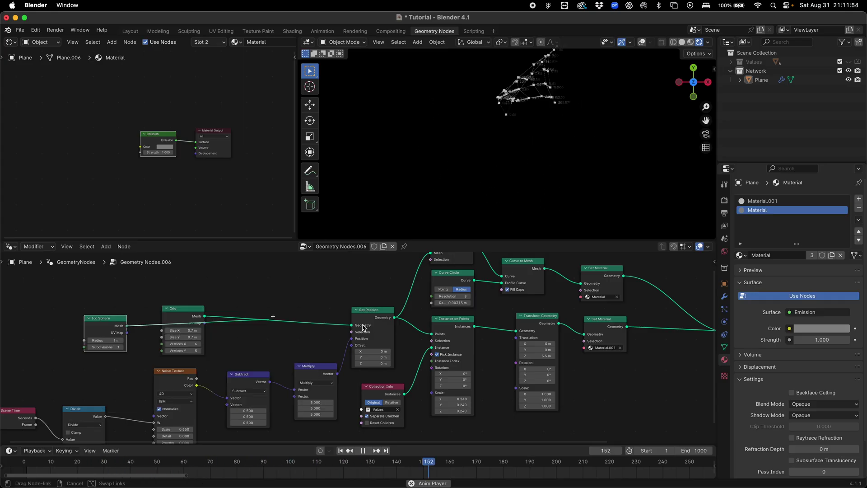
drag(127, 326, 355, 325)
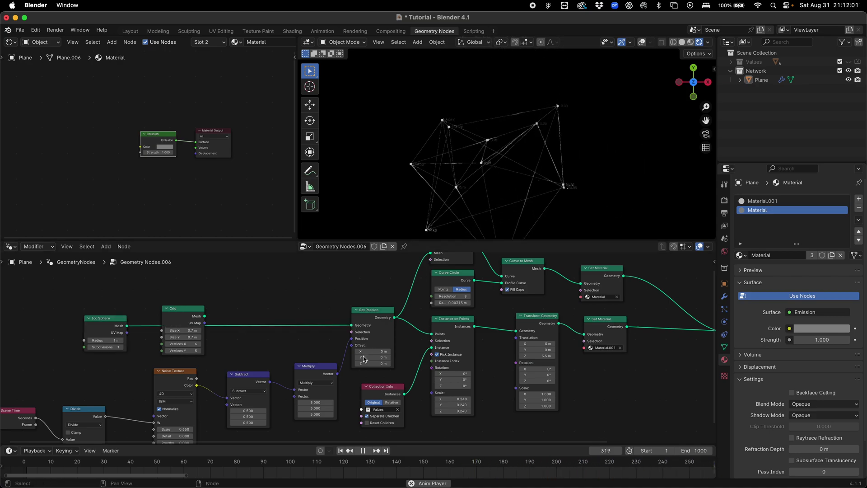
scroll(316, 370, down, 3)
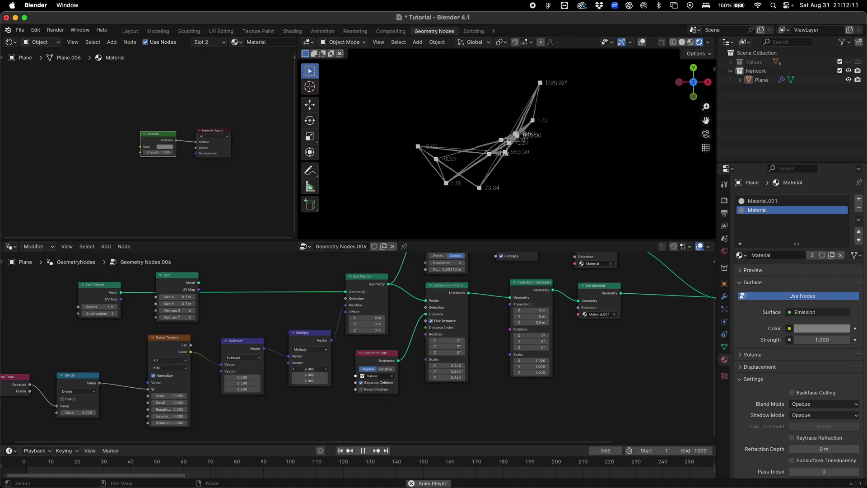
- Set the Multiply node's vector value to 2.5
click(310, 369)
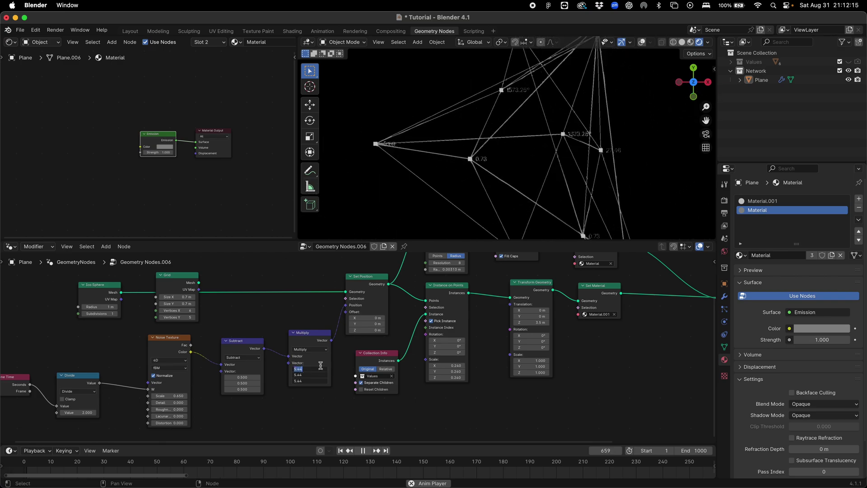
text(2.5)
key(Return)
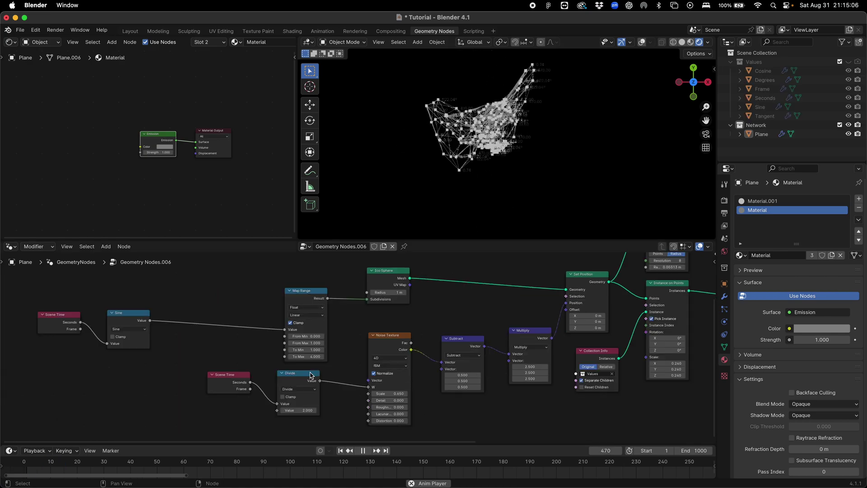
- Duplicate the Divide node as a Multiply and insert it between Sine and Map Range
key(shift+d)
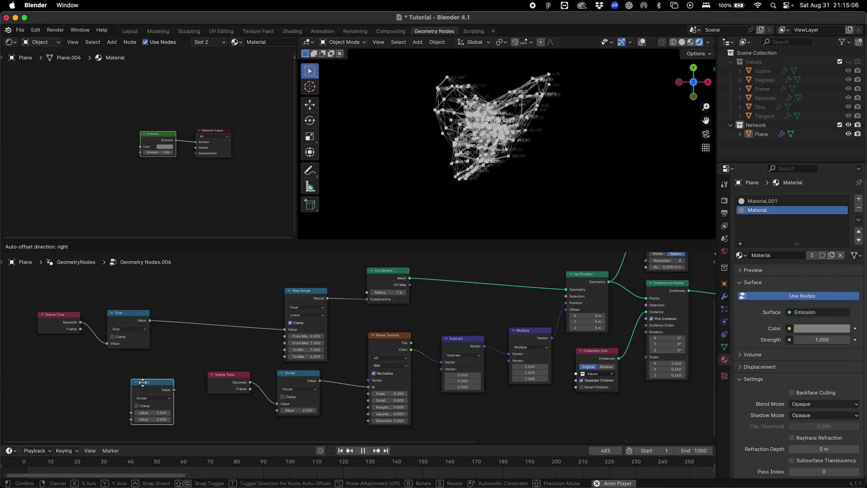
click(140, 391)
click(139, 391)
click(134, 417)
drag(139, 377, 210, 324)
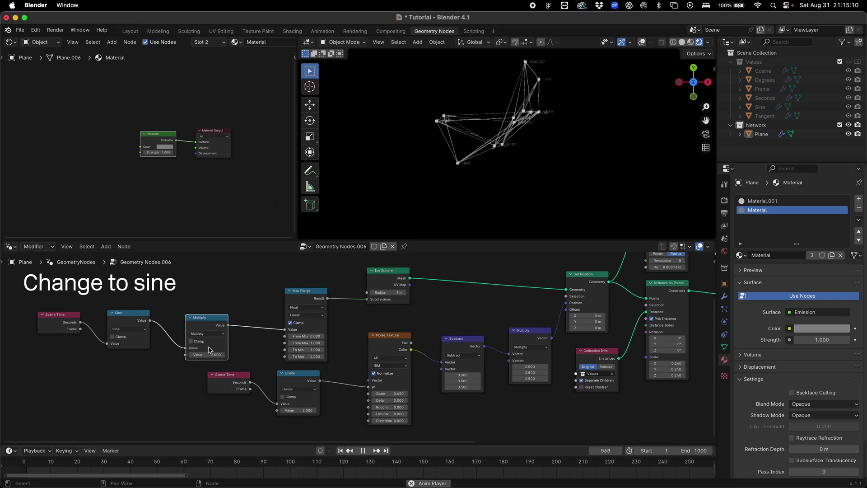
click(498, 267)
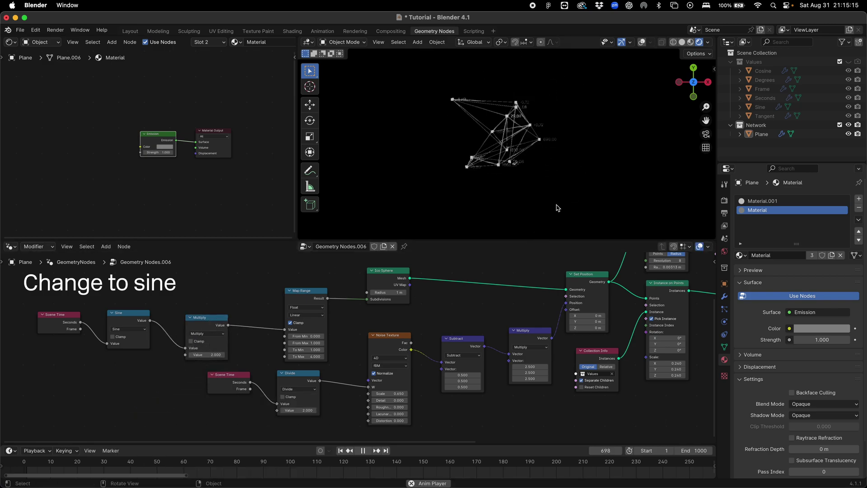
- Link the Sine value to the Rotation inputs of Instance on Points and Transform Geometry
middle_drag(136, 336, 82, 330)
drag(96, 315, 590, 354)
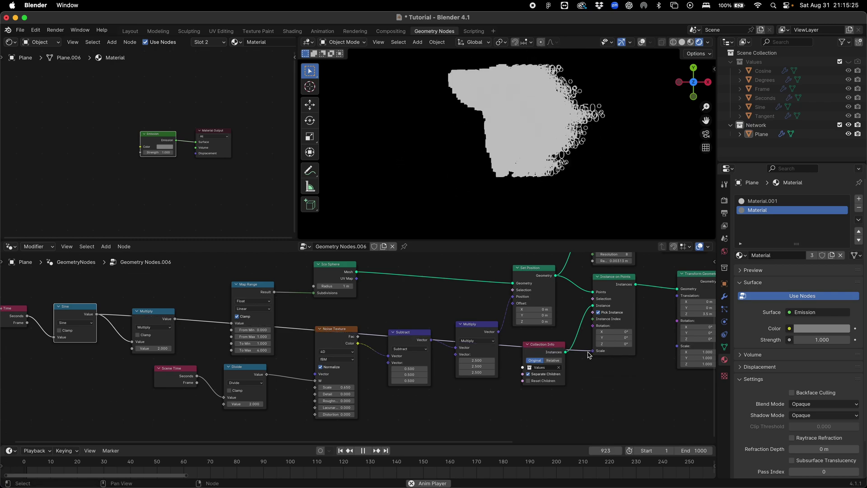
drag(595, 352, 593, 326)
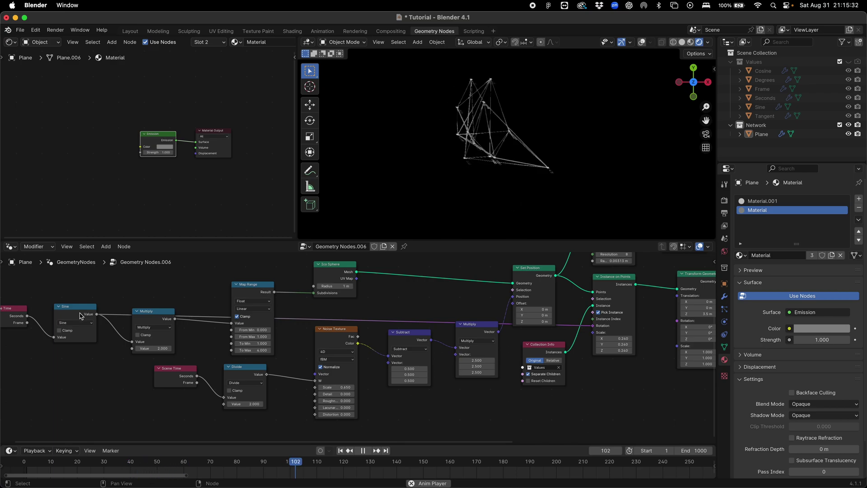
drag(97, 315, 677, 346)
middle_drag(675, 369, 490, 387)
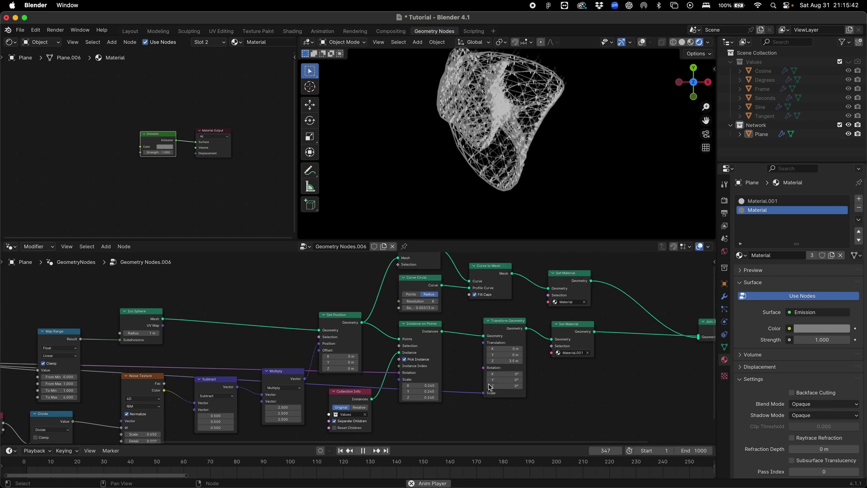
drag(489, 391, 451, 385)
middle_drag(393, 378, 448, 351)
middle_drag(113, 364, 294, 352)
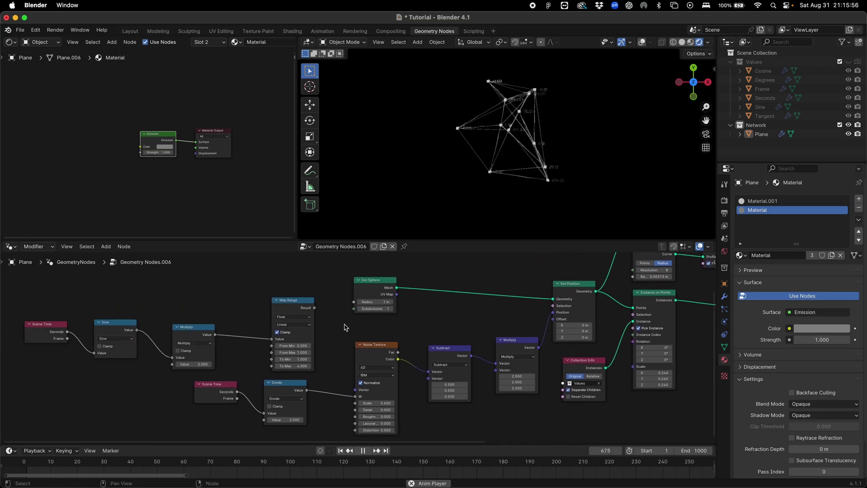
middle_drag(434, 320, 395, 328)
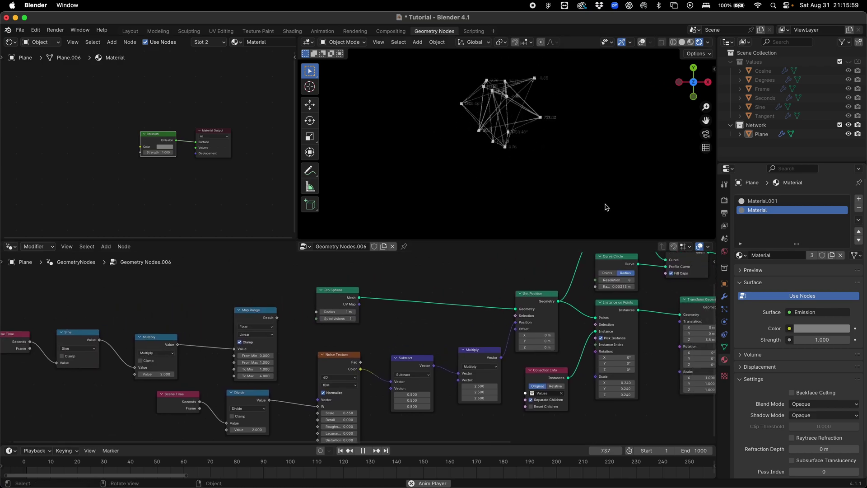